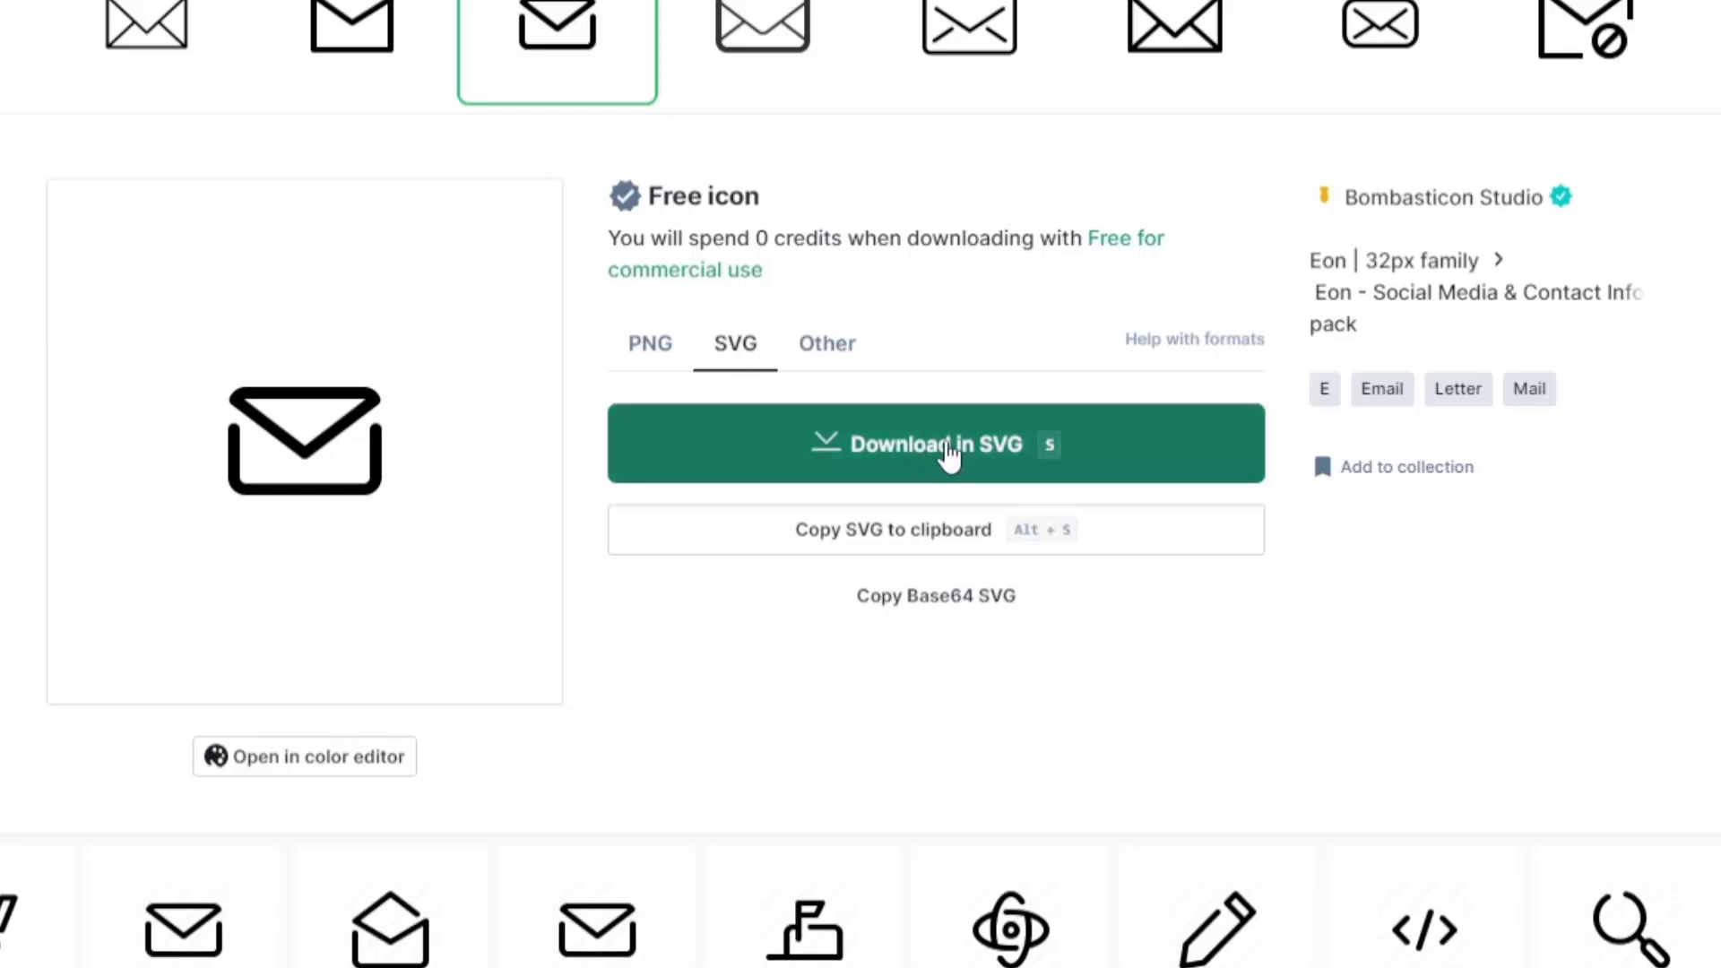
# Download the selected free envelope icon in both SVG and AI formats
pyautogui.click(891, 444)
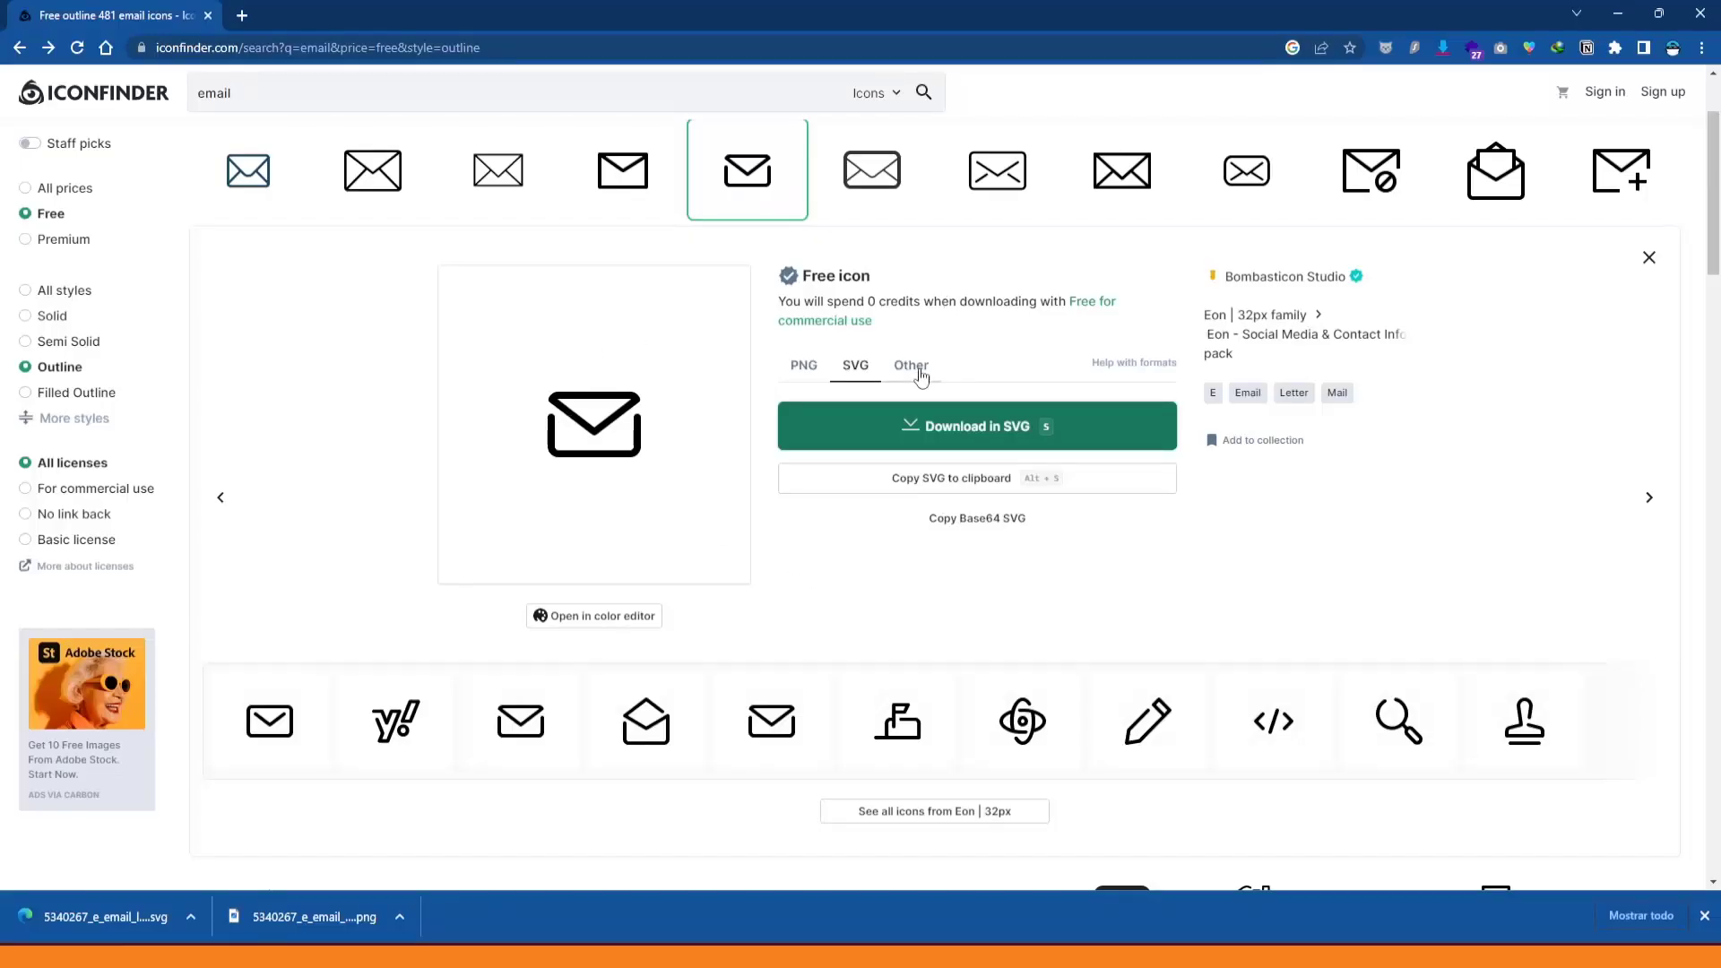
pyautogui.click(912, 372)
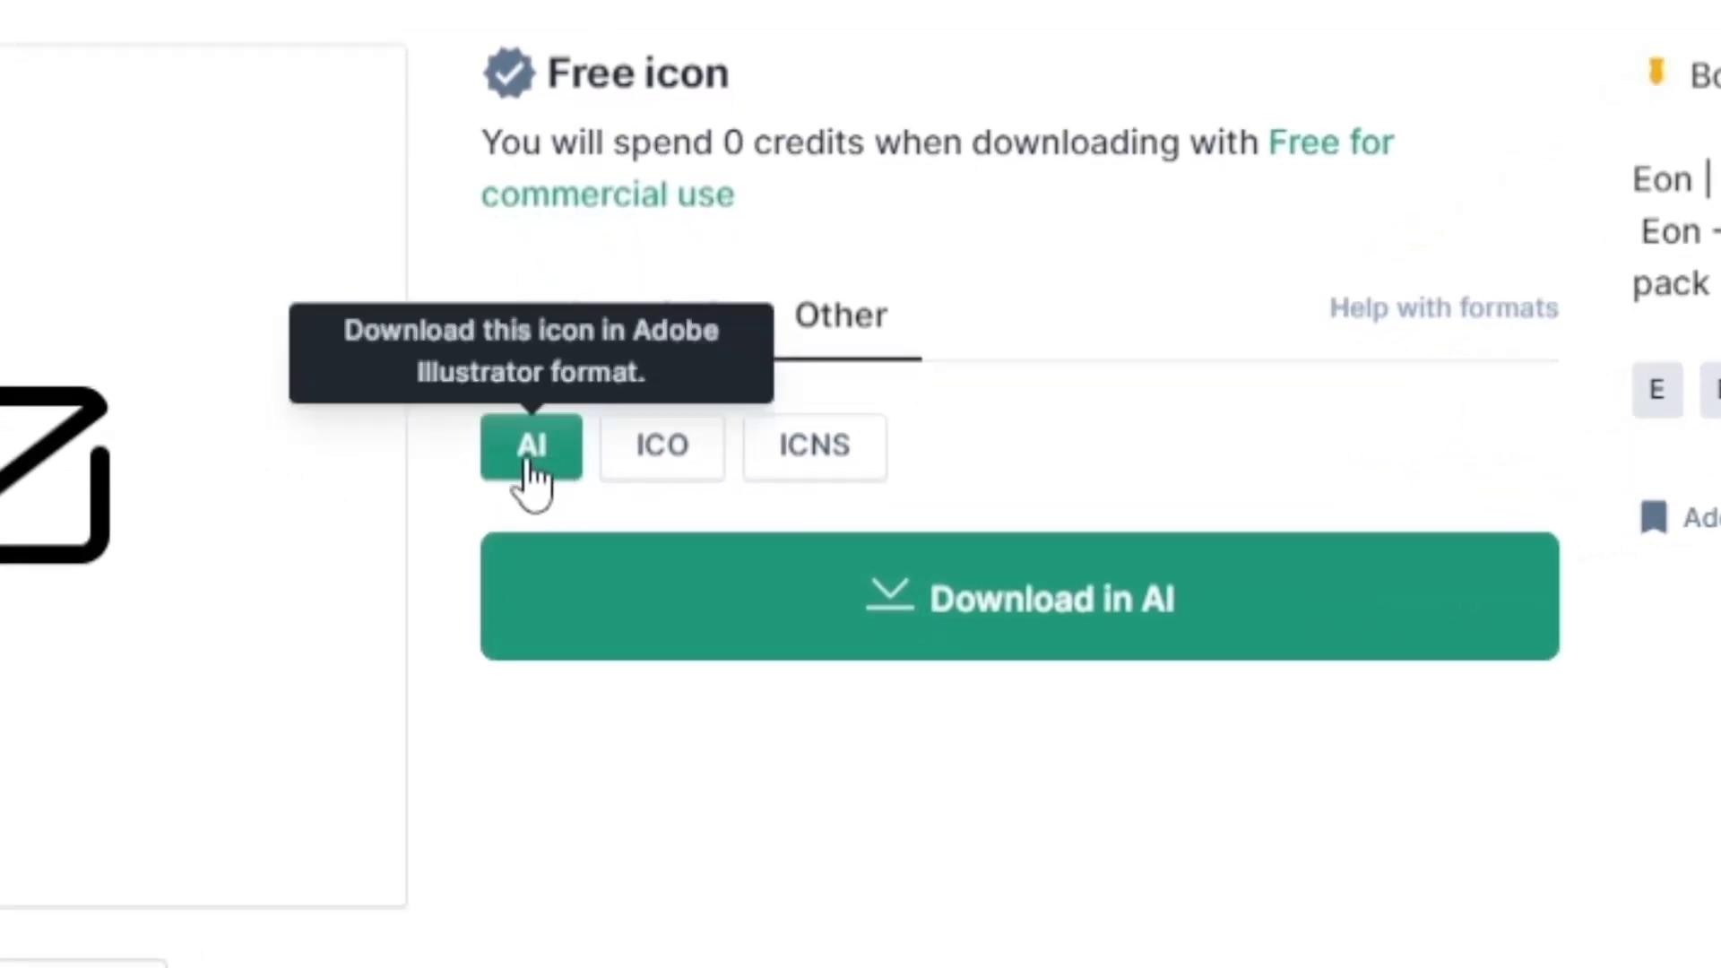
pyautogui.click(969, 638)
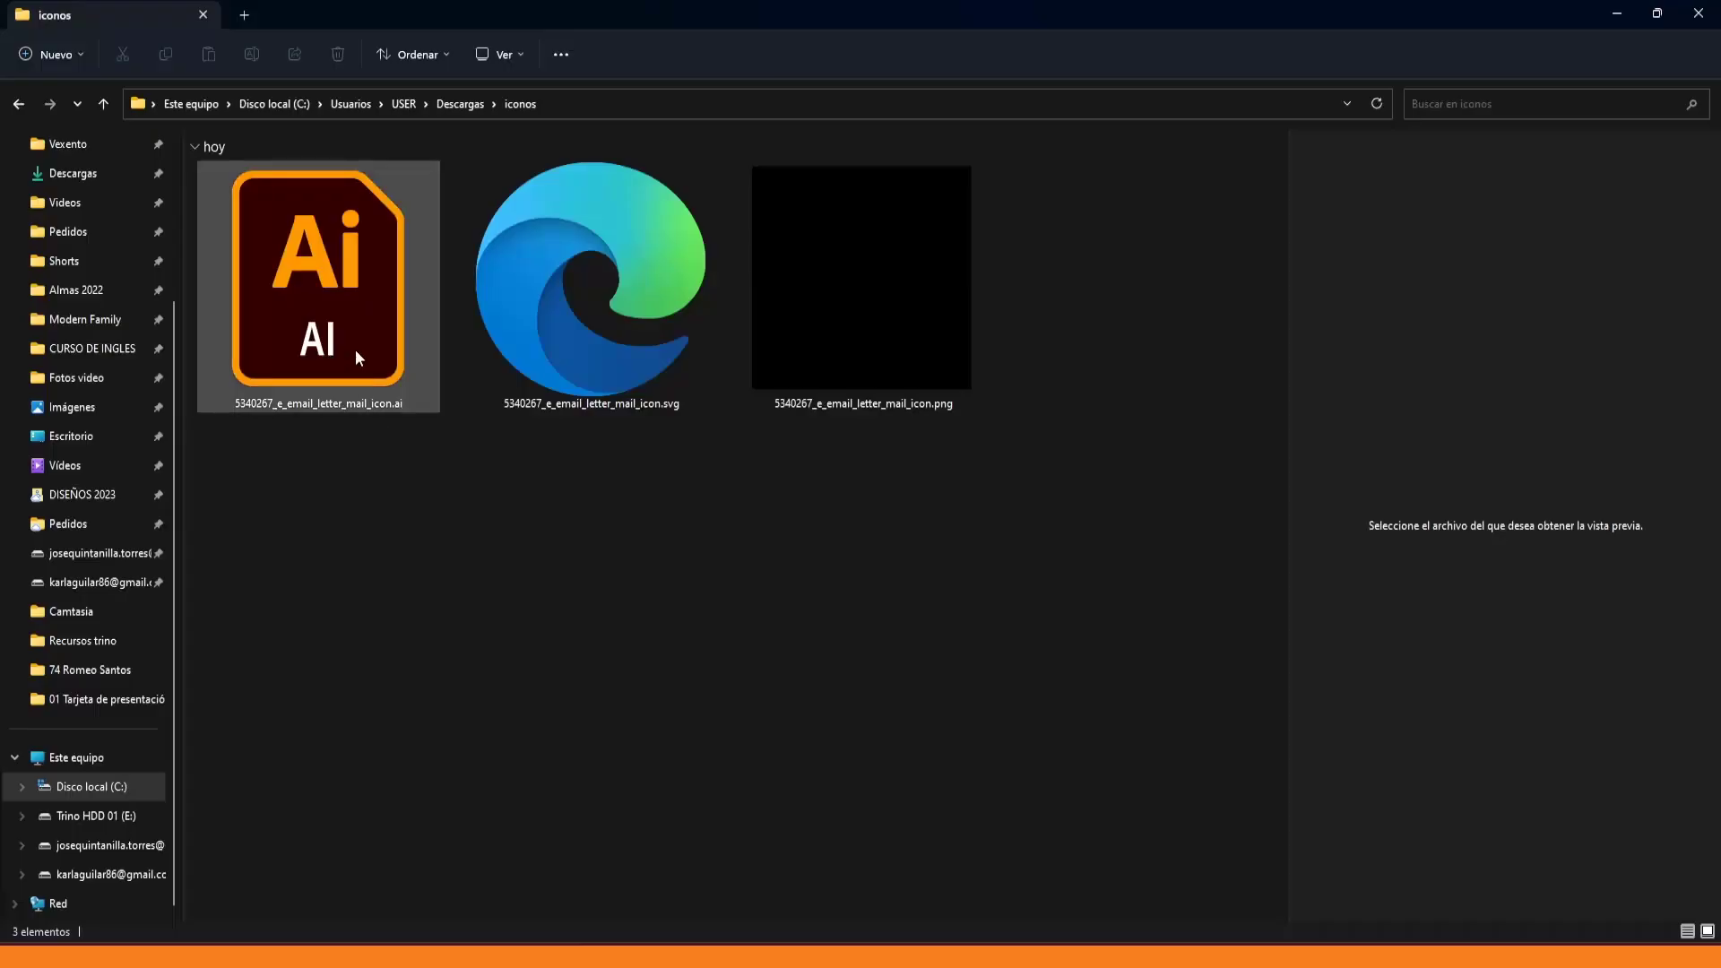
# Examine the downloaded AI, SVG and PNG envelope files in the iconos folder and preview the PNG
pyautogui.click(853, 421)
pyautogui.moveTo(882, 499); pyautogui.dragTo(407, 359)
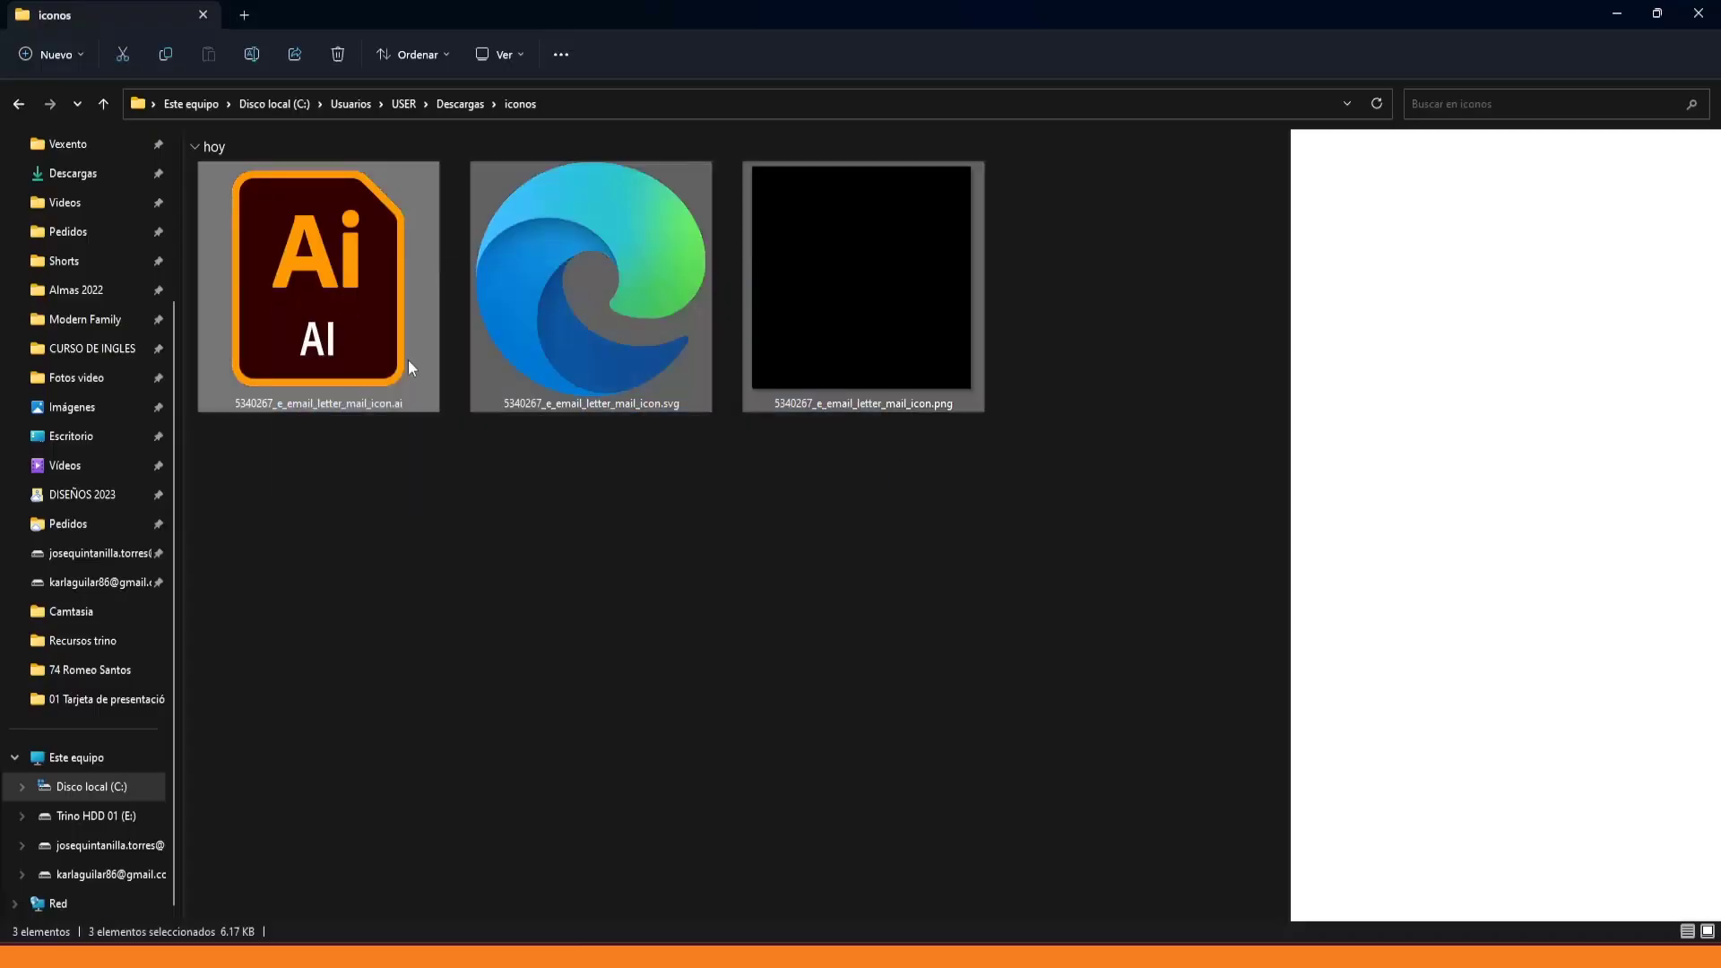
pyautogui.click(828, 488)
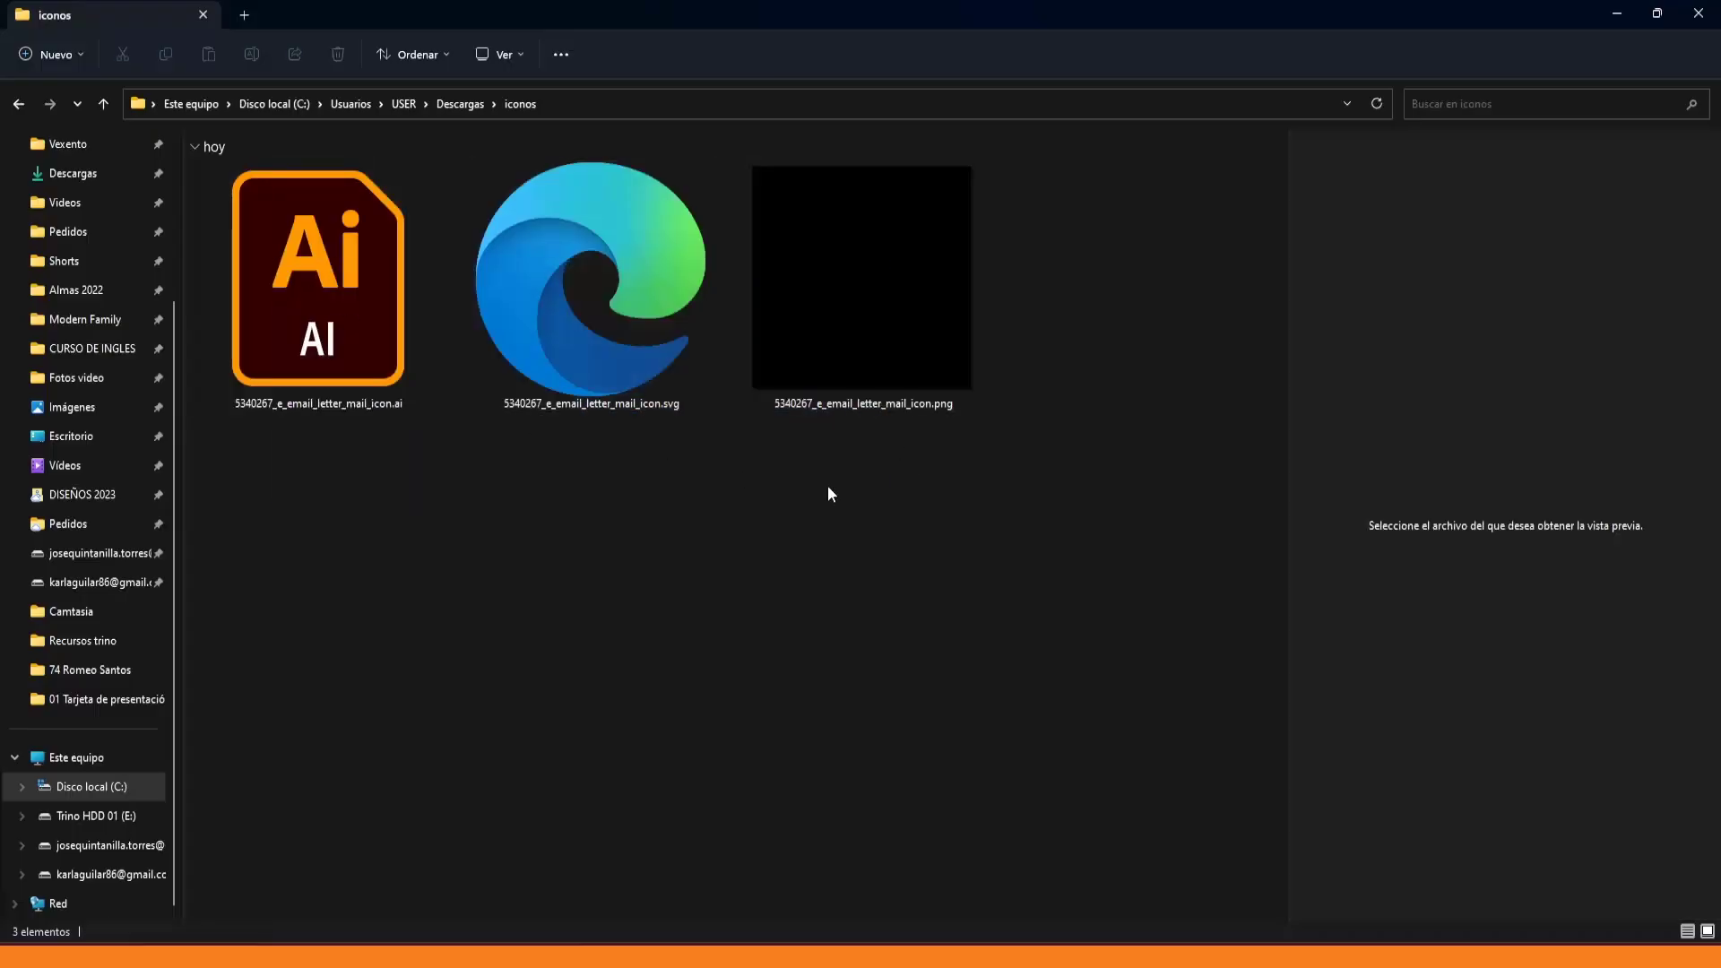
pyautogui.click(866, 319)
pyautogui.click(544, 591)
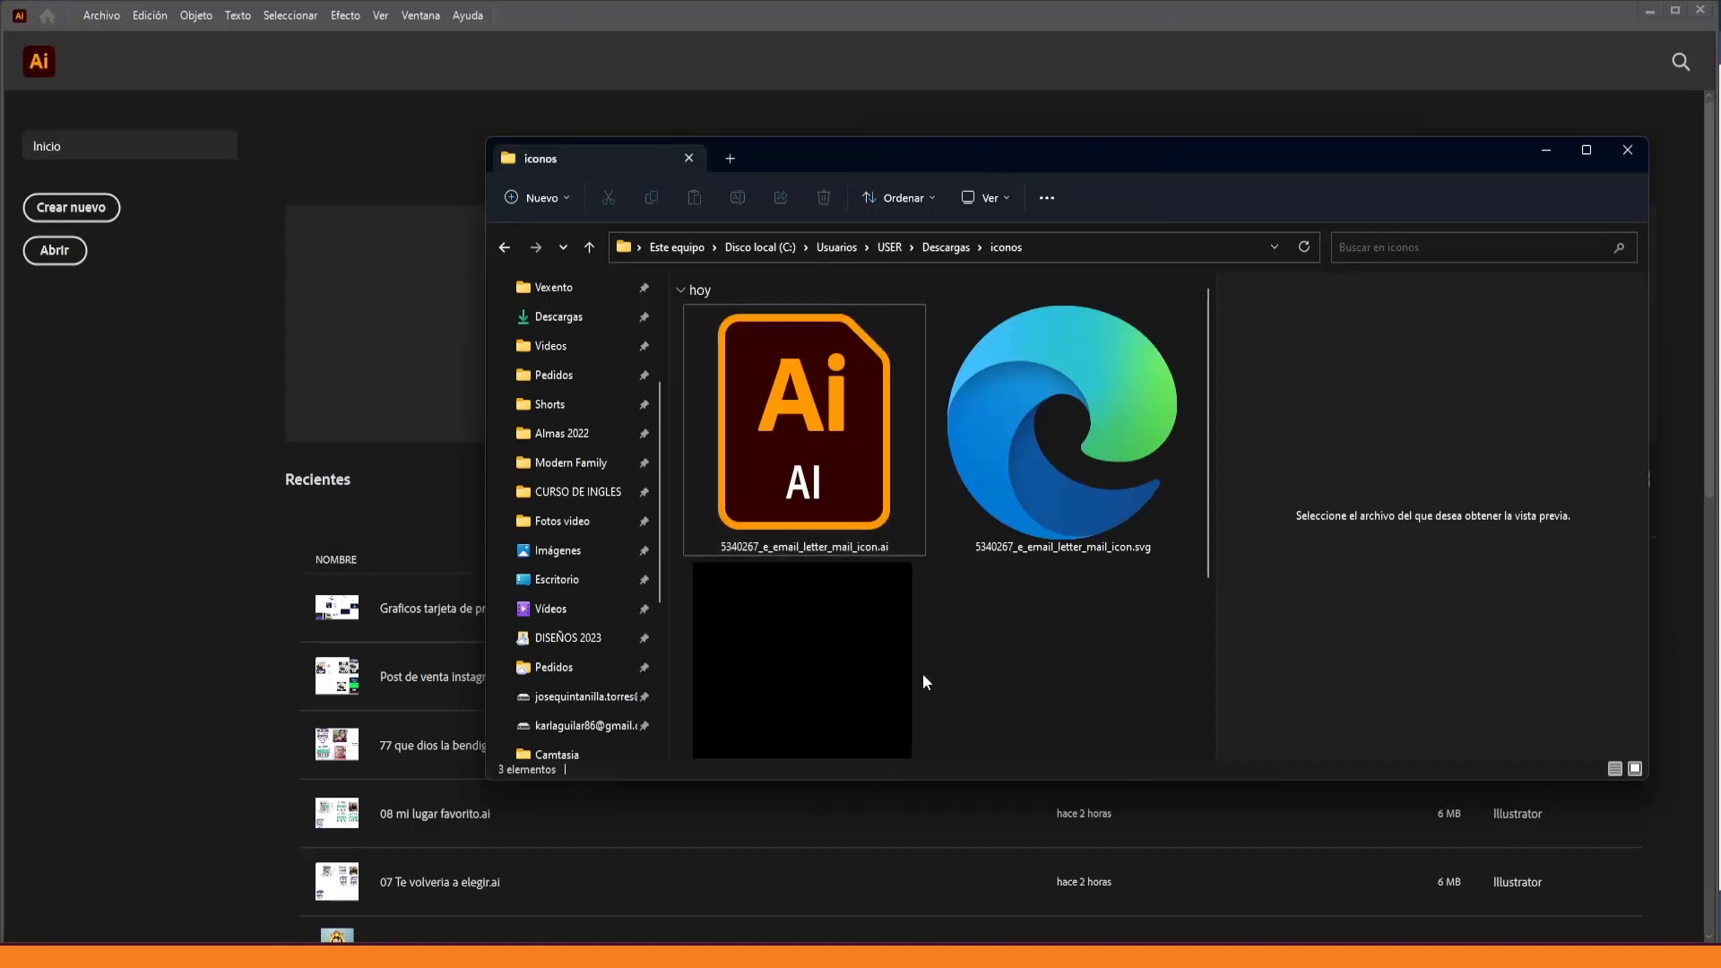
# Open 5340267_e_email_letter_mail_icon.png in Illustrator and move the envelope image off the artboard
pyautogui.click(805, 673)
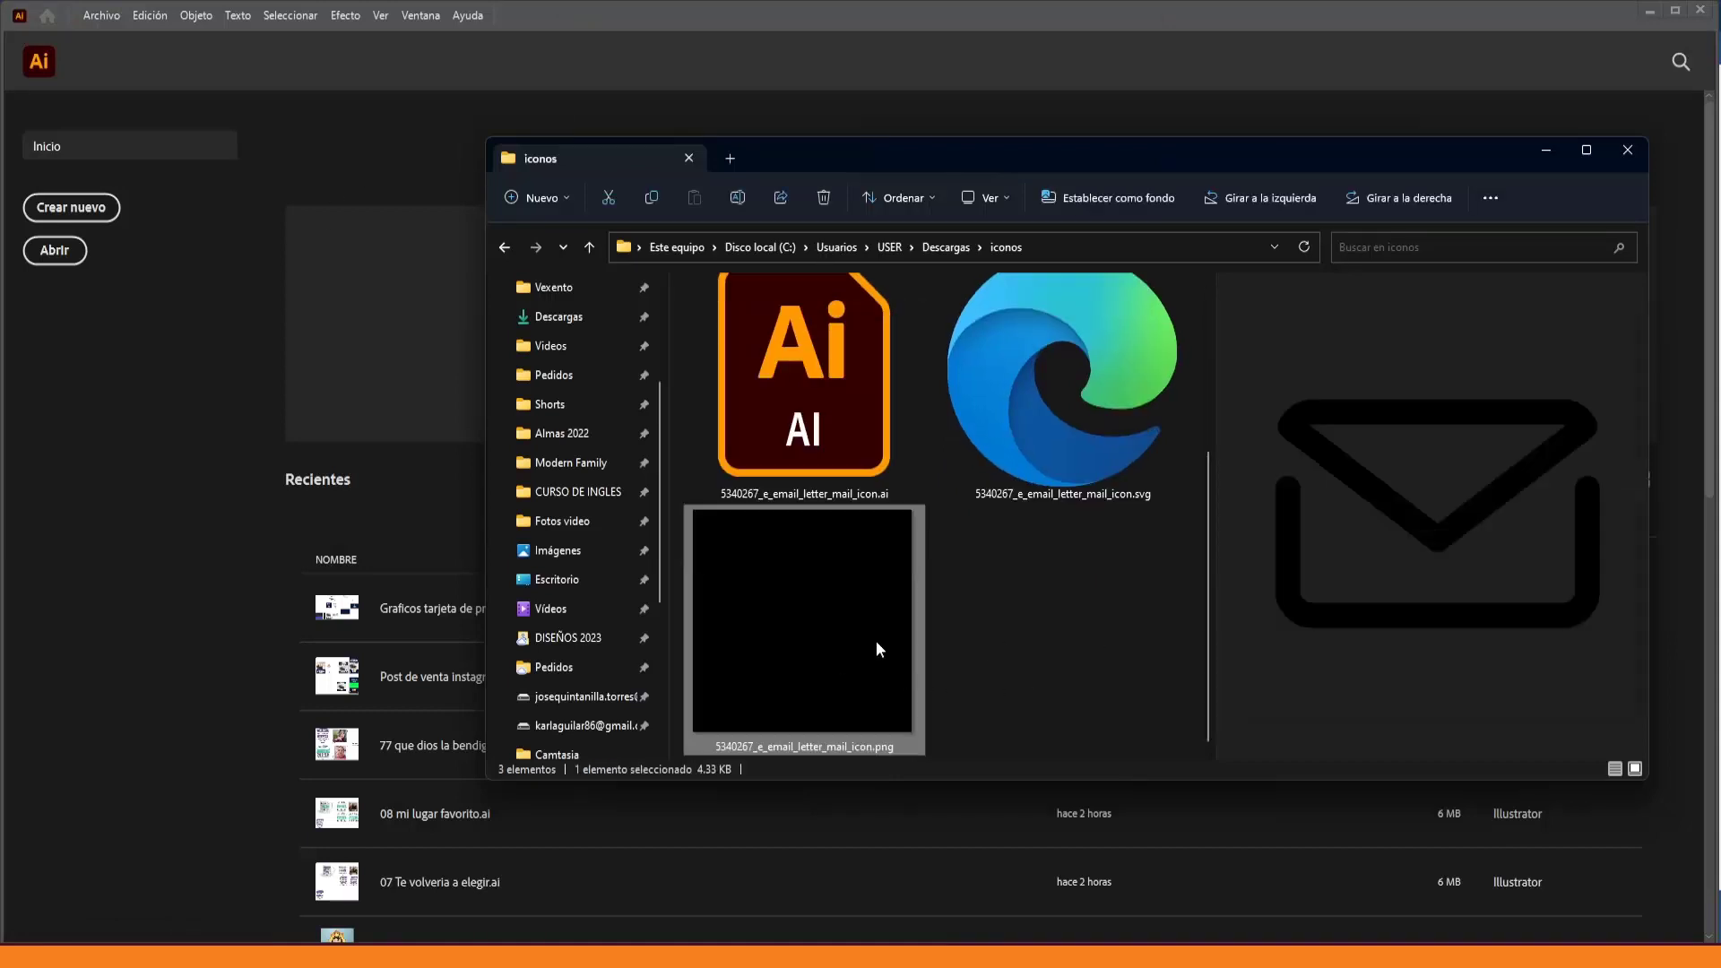
pyautogui.moveTo(821, 636); pyautogui.dragTo(177, 339)
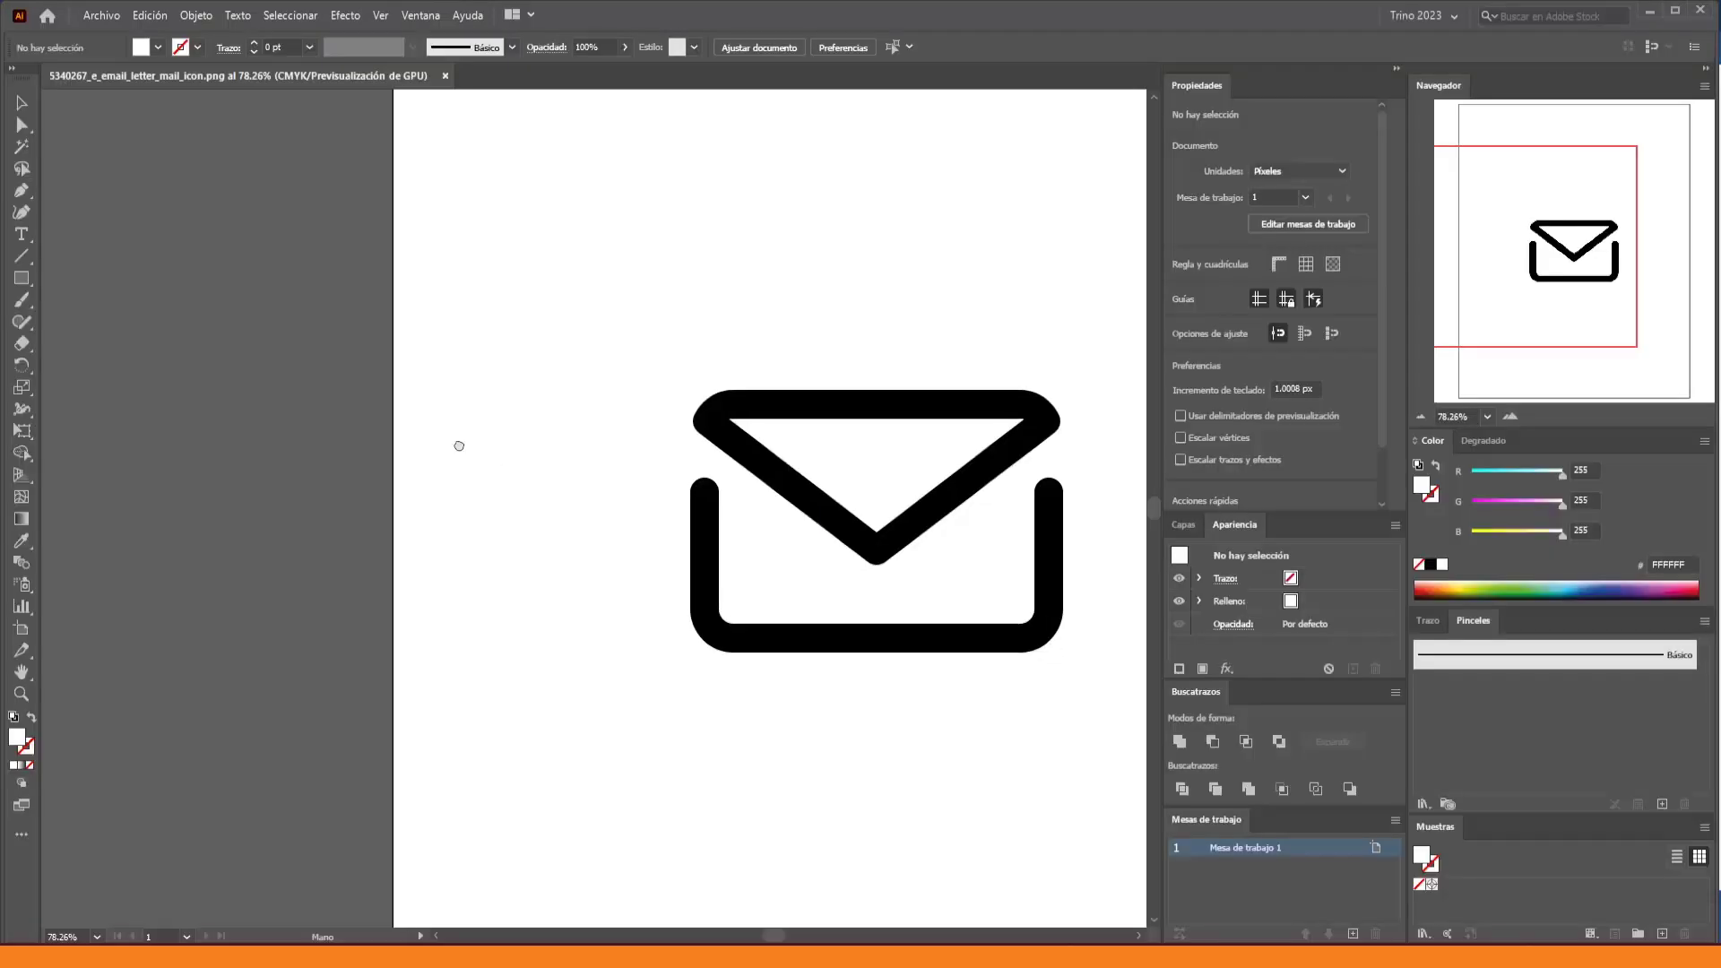
pyautogui.scroll(-2, 543, 469)
pyautogui.moveTo(792, 509); pyautogui.dragTo(312, 453)
pyautogui.click(507, 452)
pyautogui.scroll(-1, 694, 447)
pyautogui.click(552, 450)
pyautogui.moveTo(516, 439); pyautogui.dragTo(454, 423)
pyautogui.scroll(2, 547, 412)
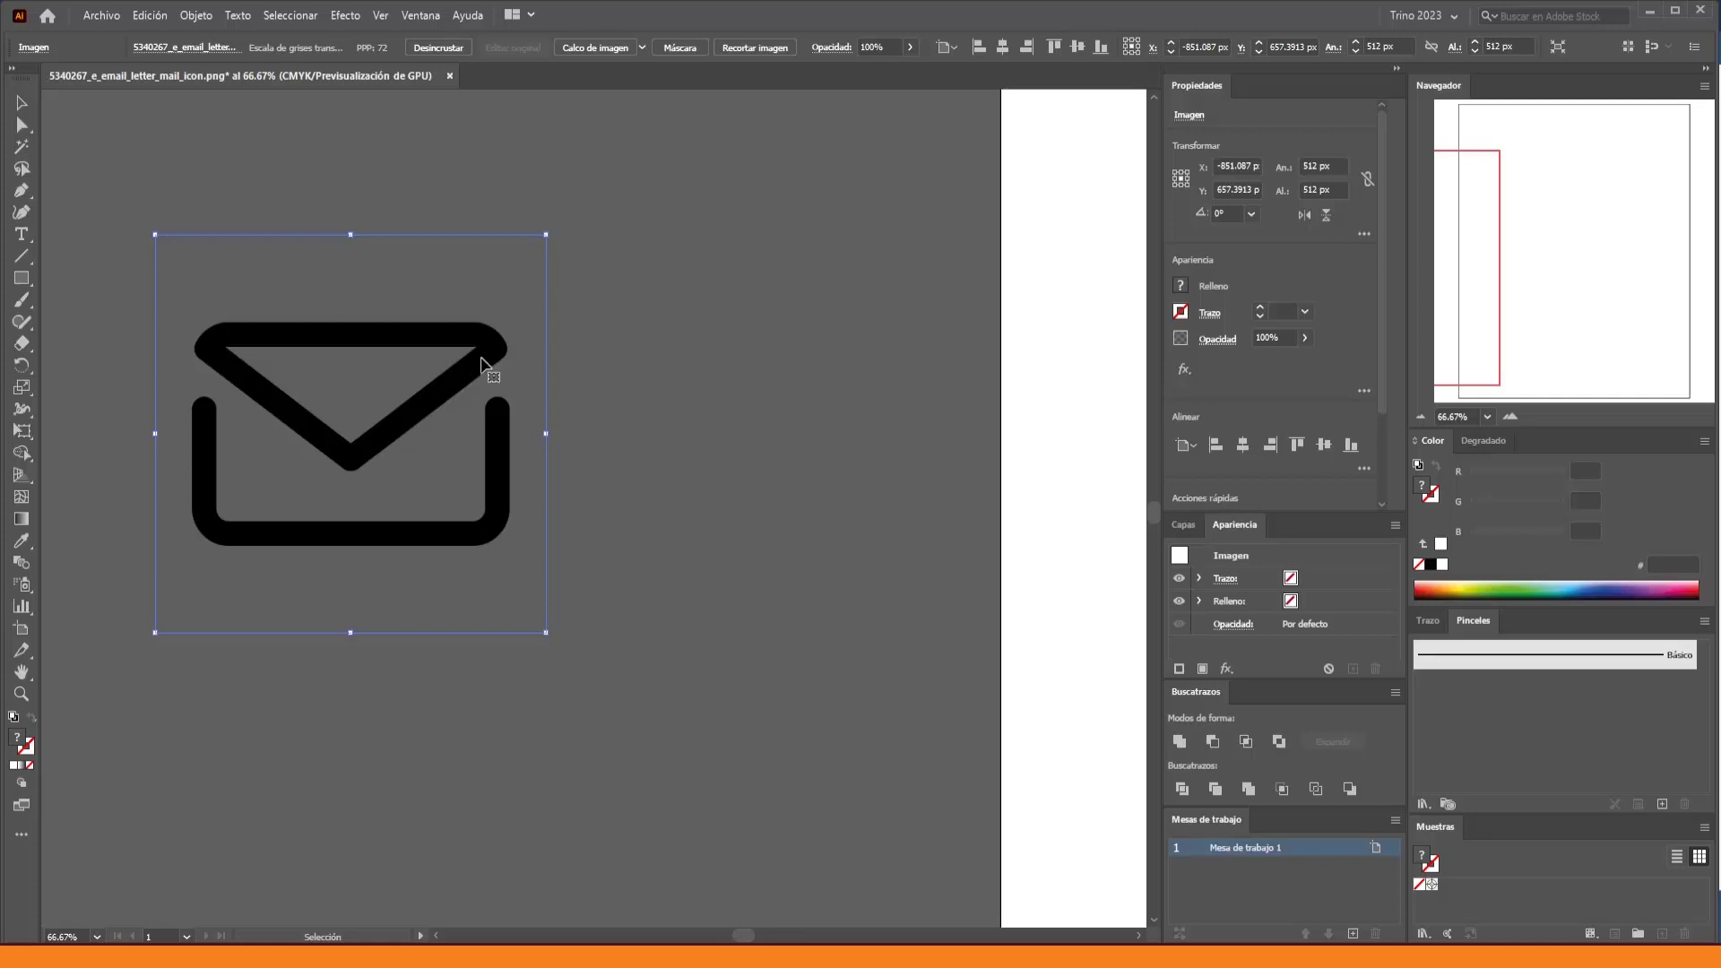
pyautogui.click(637, 353)
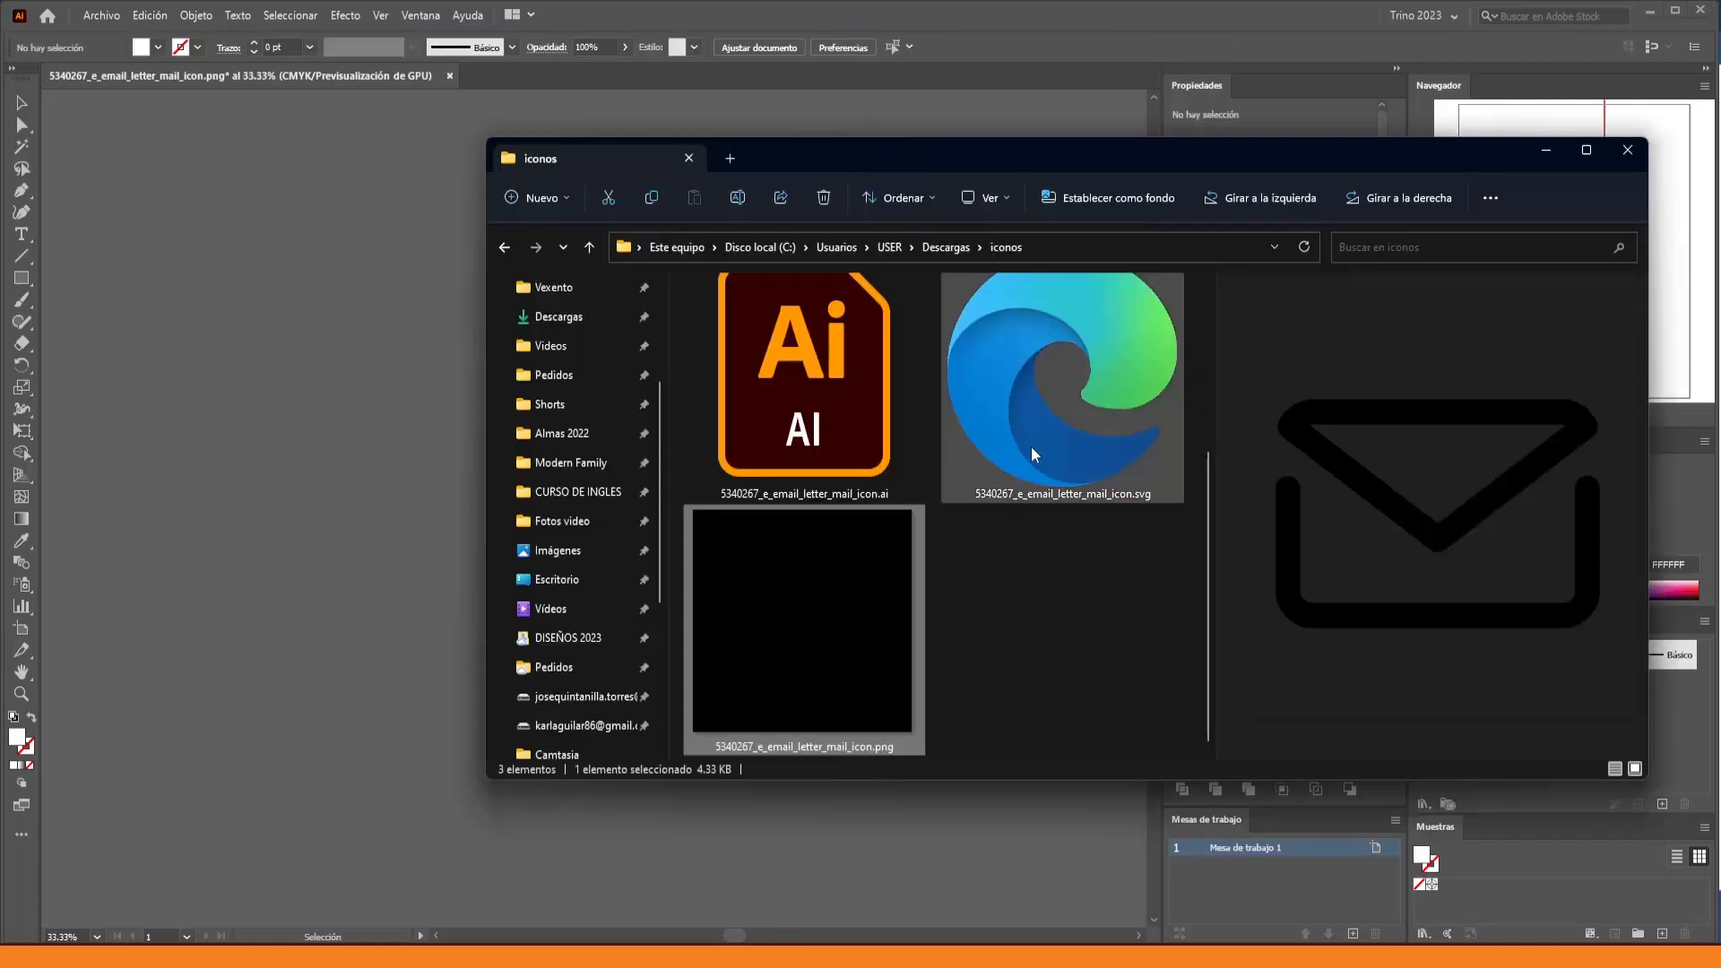
# Open 5340267_e_email_letter_mail_icon.svg from the iconos folder as a separate Illustrator document
pyautogui.click(1029, 441)
pyautogui.scroll(1, 1022, 467)
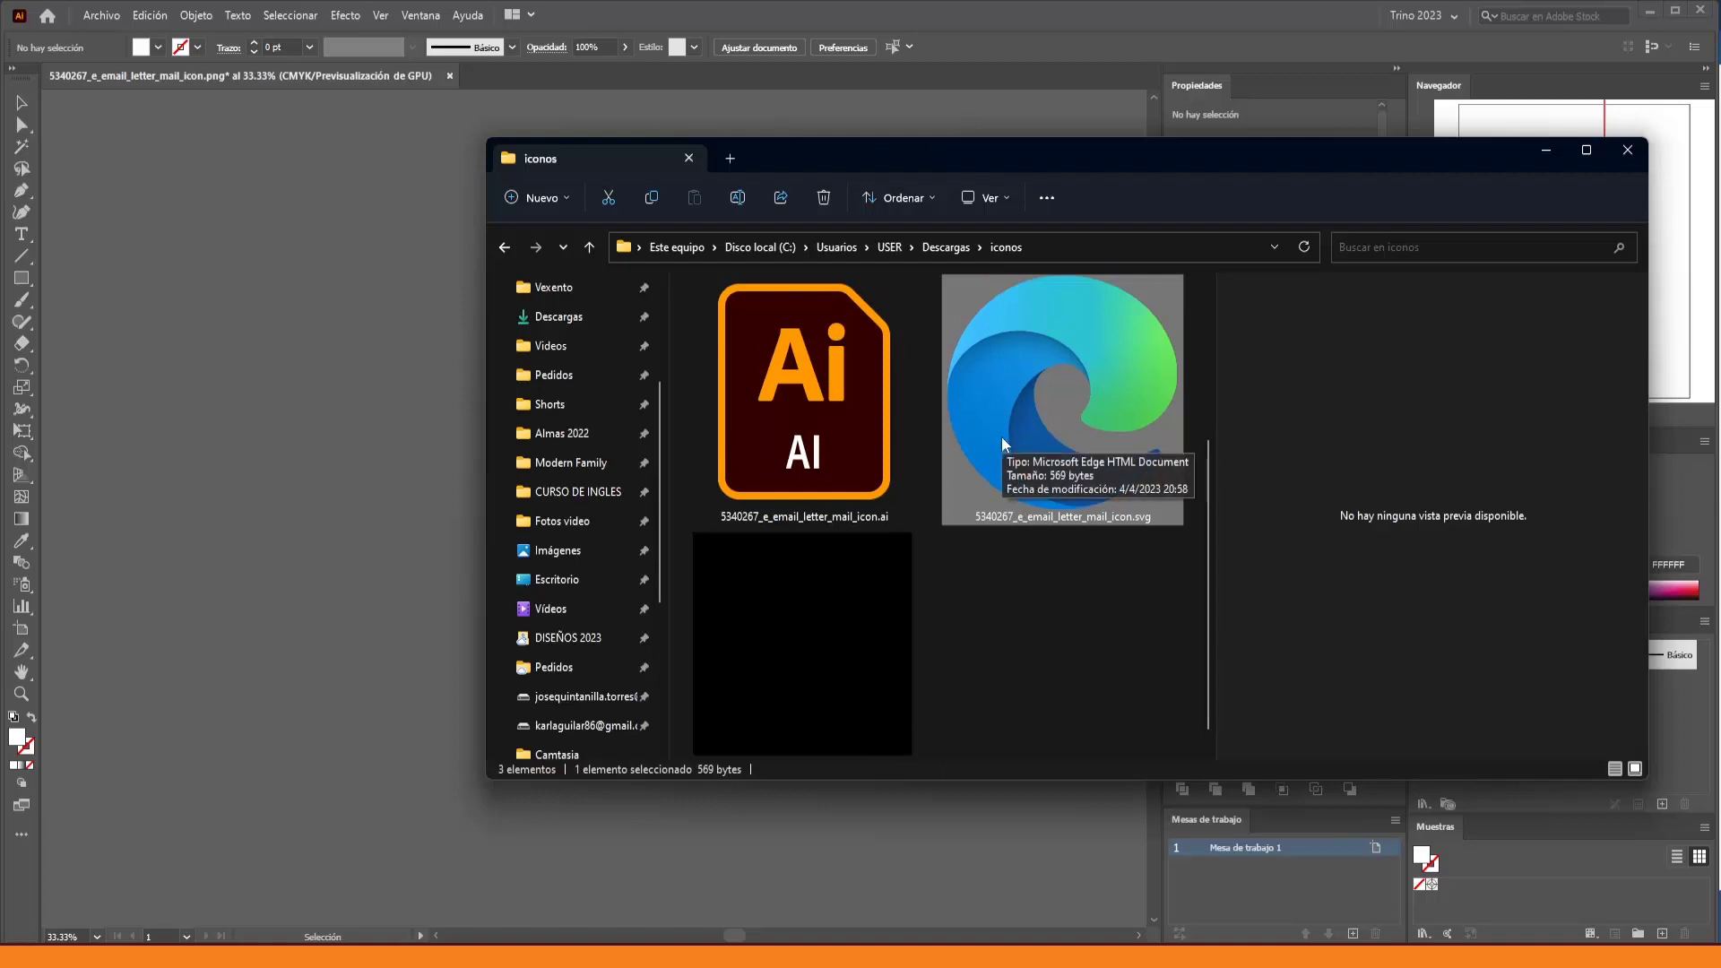
pyautogui.moveTo(1002, 437); pyautogui.dragTo(981, 39)
pyautogui.click(541, 394)
pyautogui.scroll(4, 555, 484)
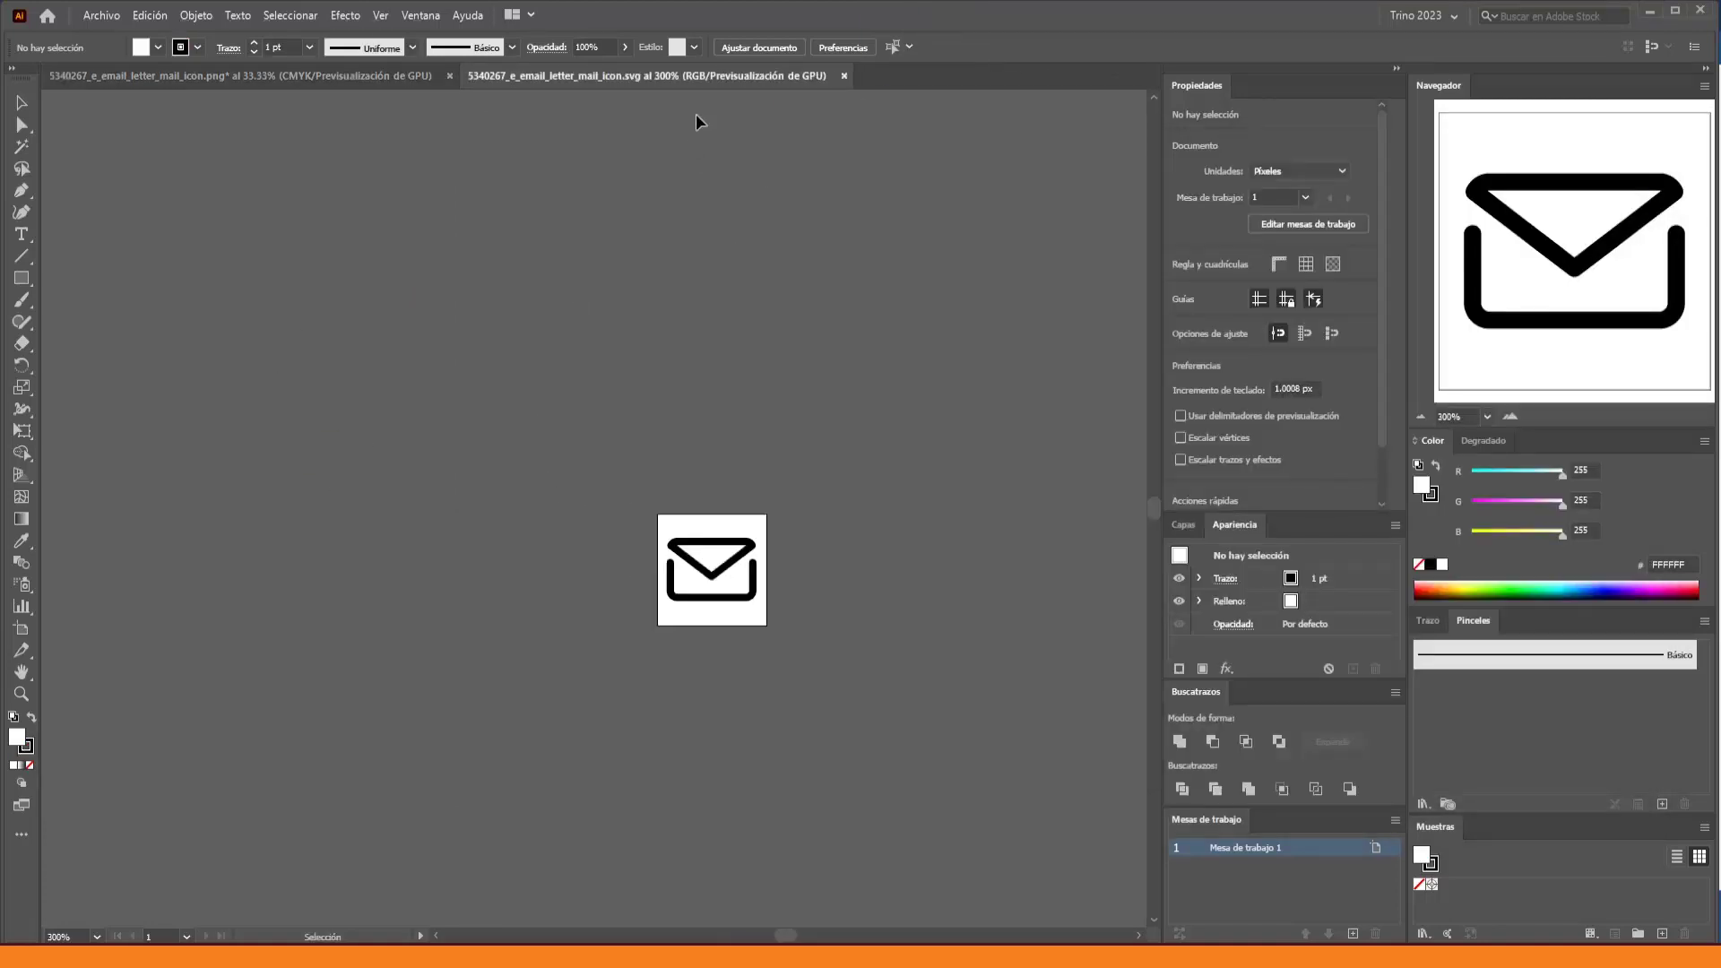
pyautogui.scroll(2, 757, 574)
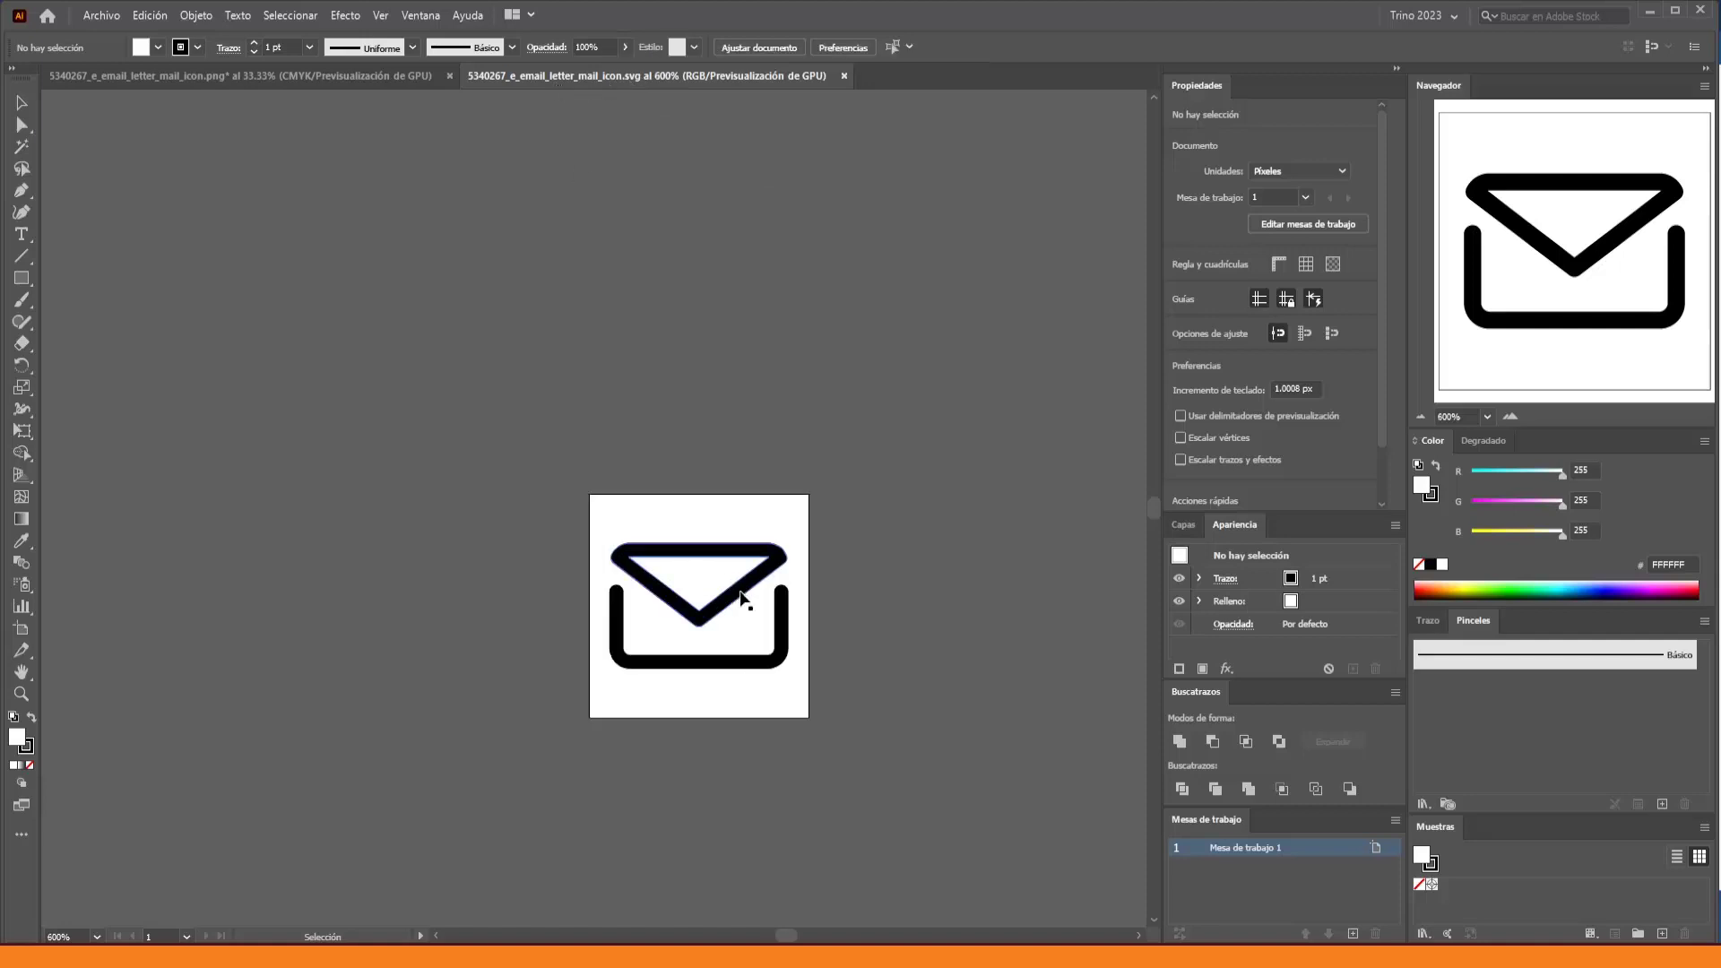
# Move the SVG envelope group off the artboard to the empty area just above it
pyautogui.click(784, 600)
pyautogui.moveTo(756, 588); pyautogui.dragTo(735, 366)
pyautogui.moveTo(722, 445); pyautogui.dragTo(734, 463)
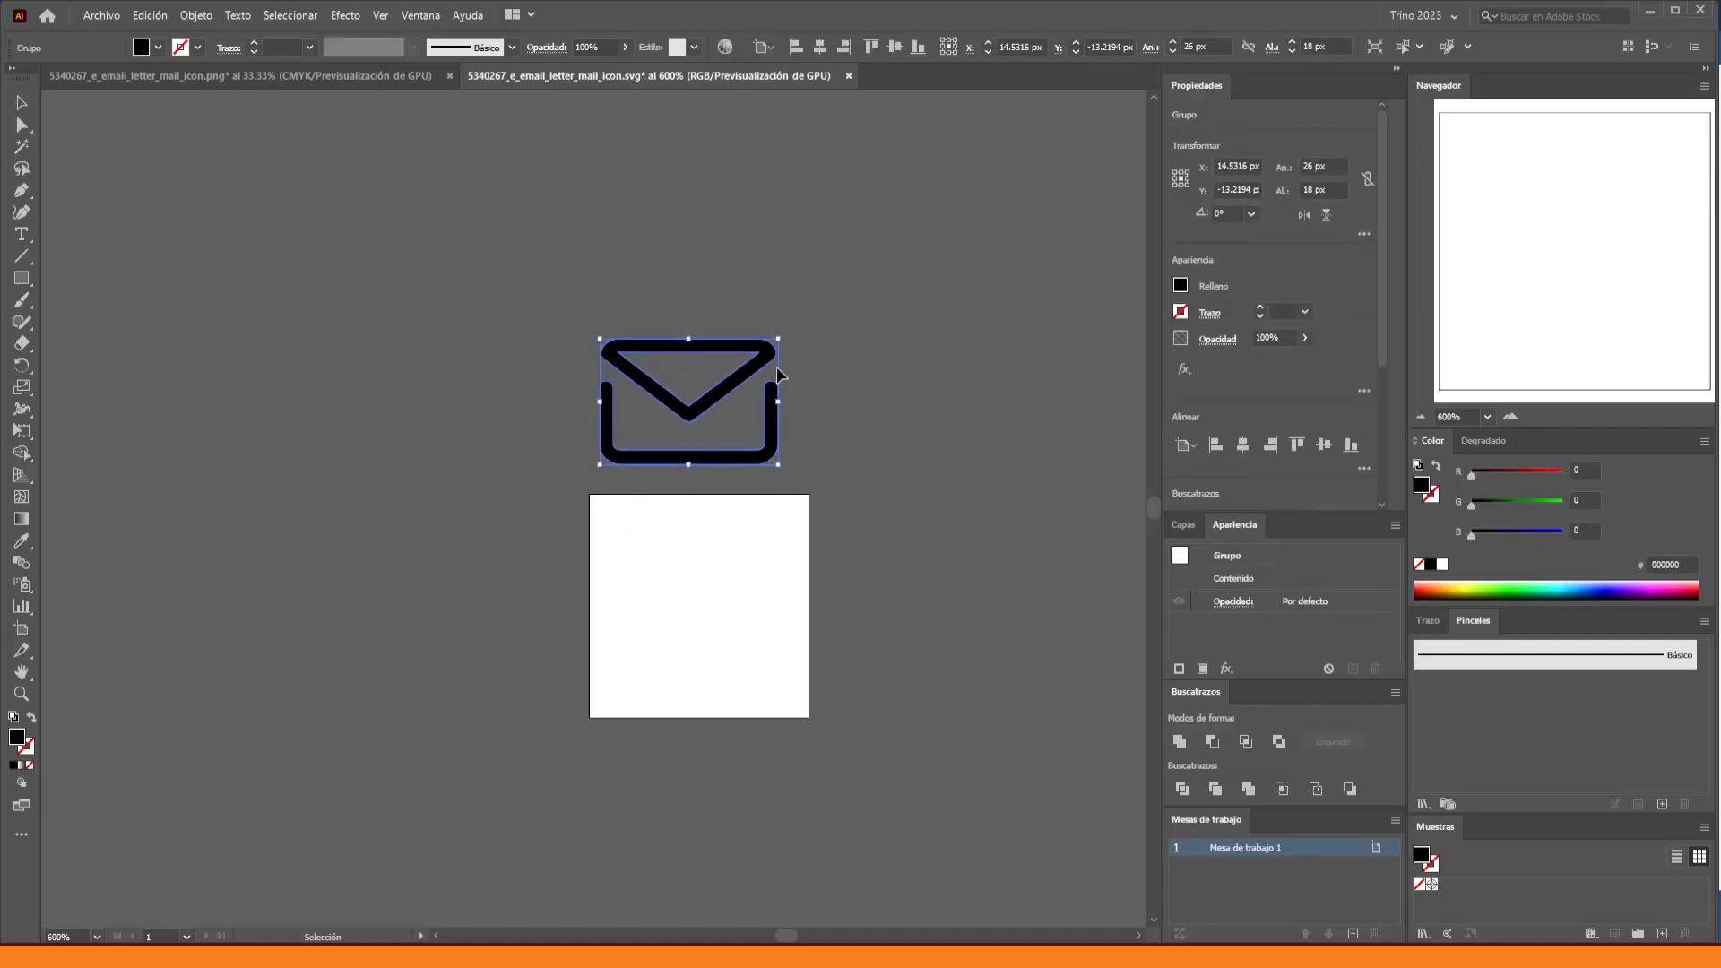
# Inspect the SVG envelope's anchor points and outlines, and change its fill colour to yellow
pyautogui.scroll(2, 731, 399)
pyautogui.press('a')
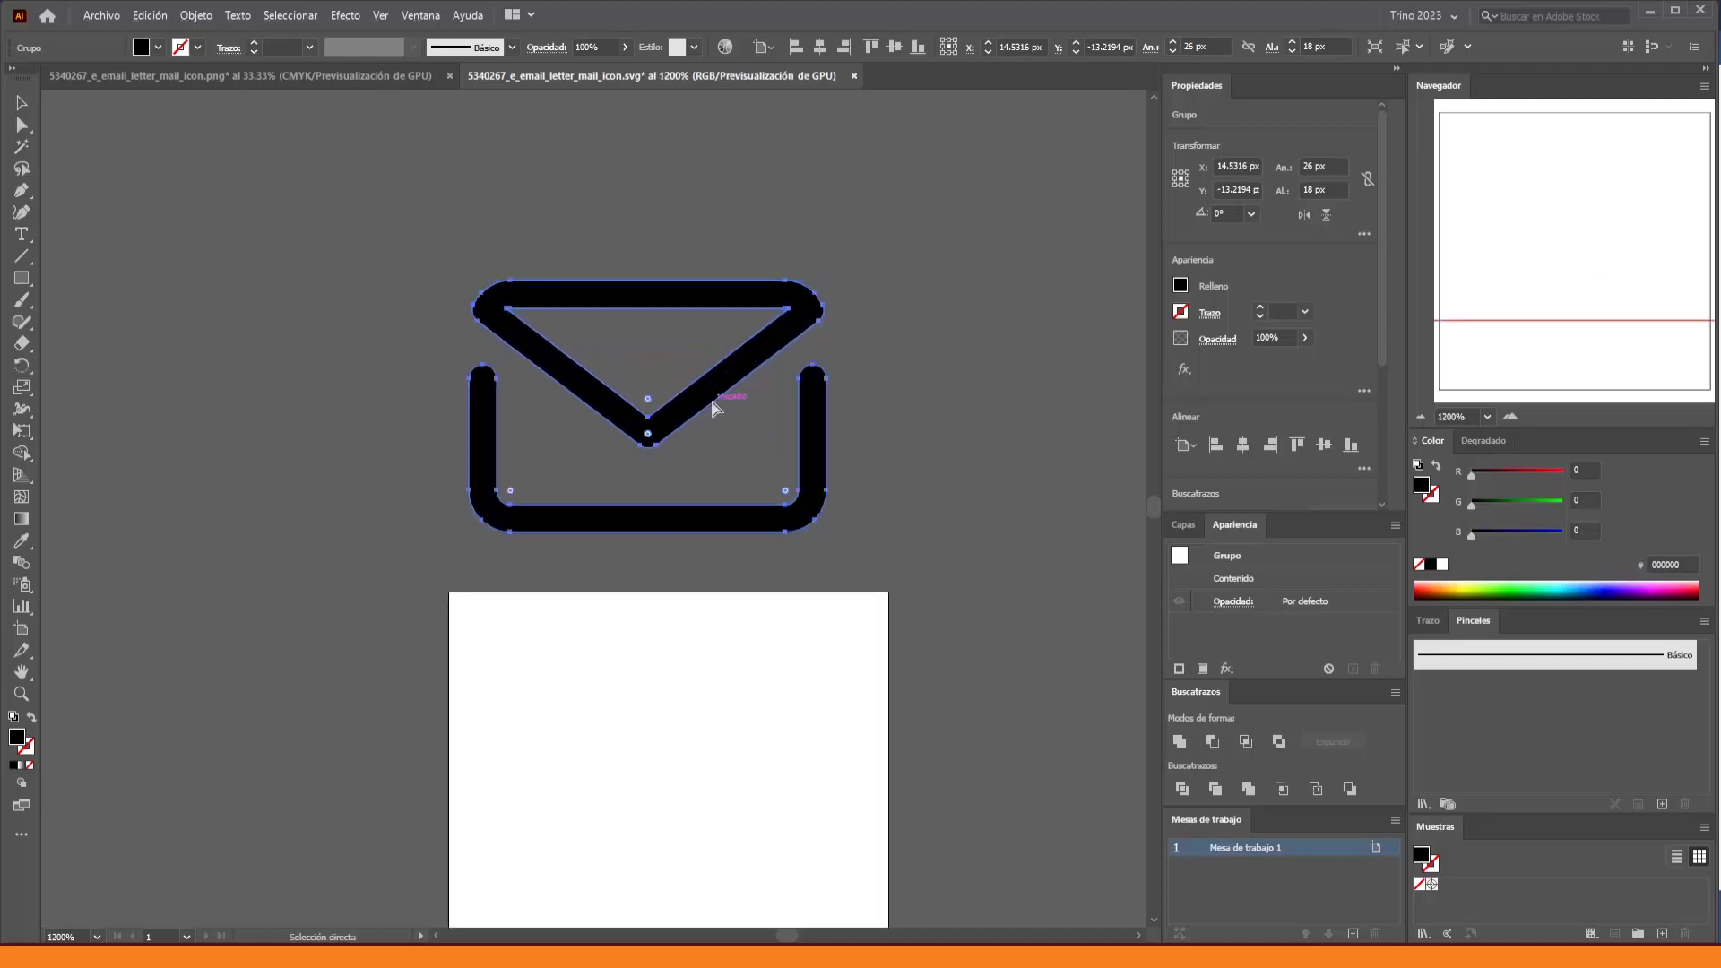
pyautogui.hotkey('ctrl', 'y')
pyautogui.press('v')
pyautogui.hotkey('ctrl', 'y')
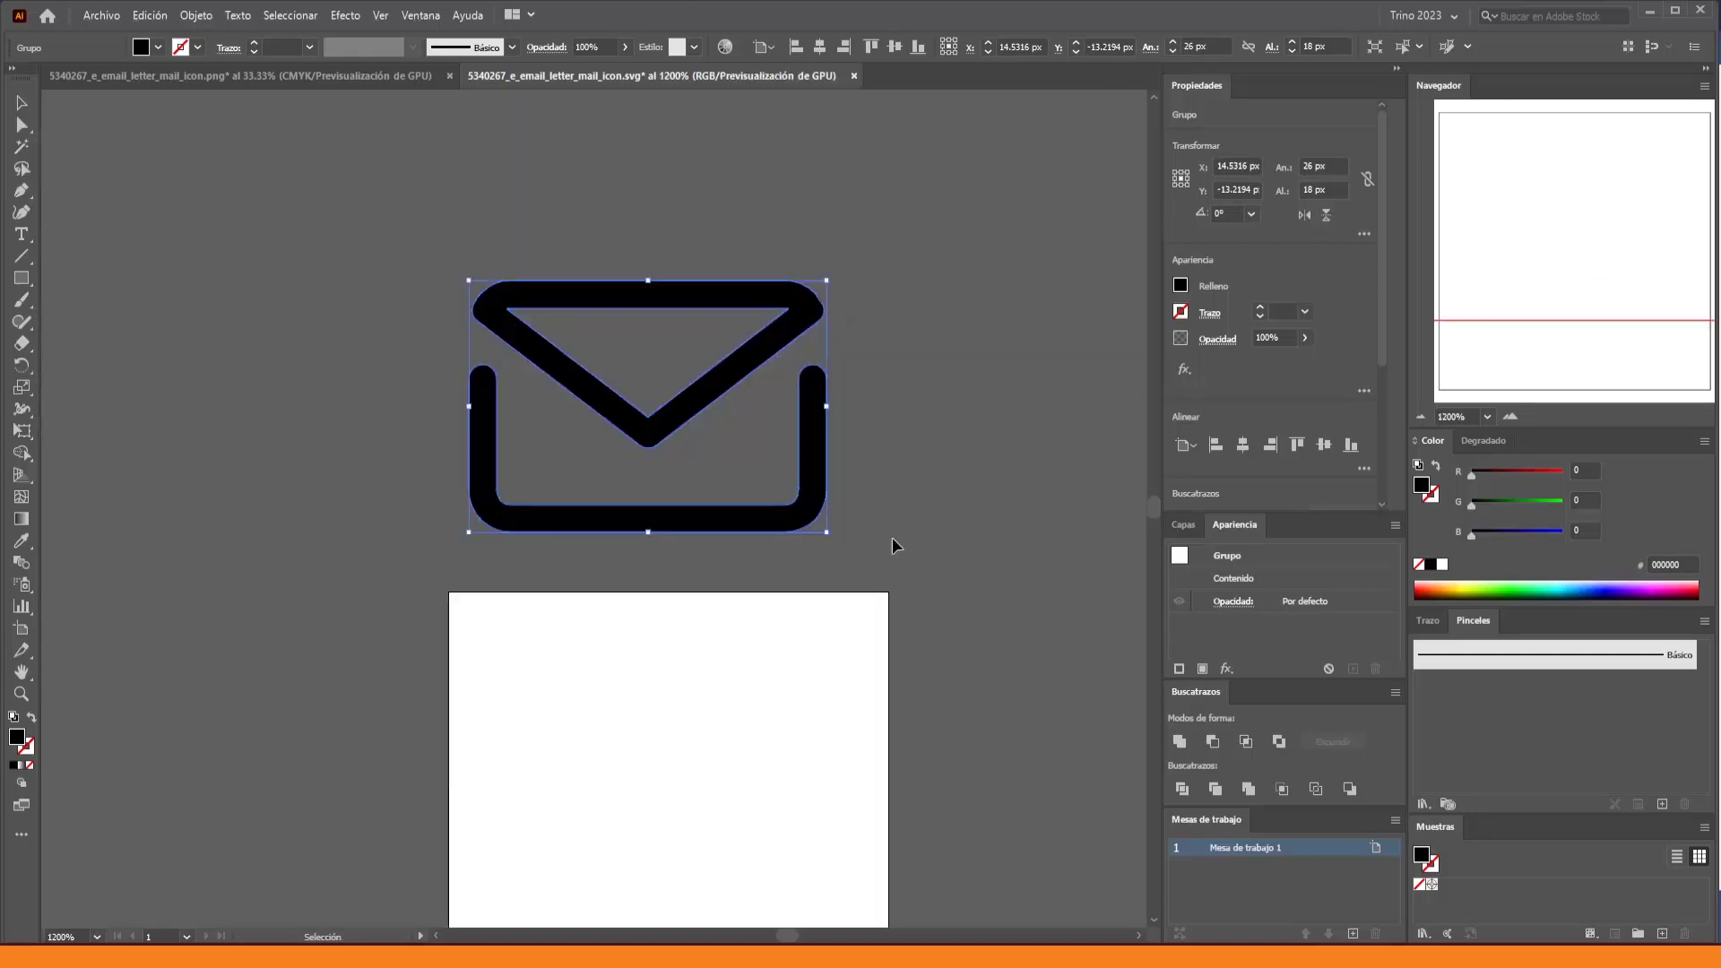
pyautogui.moveTo(1499, 504); pyautogui.dragTo(1541, 472)
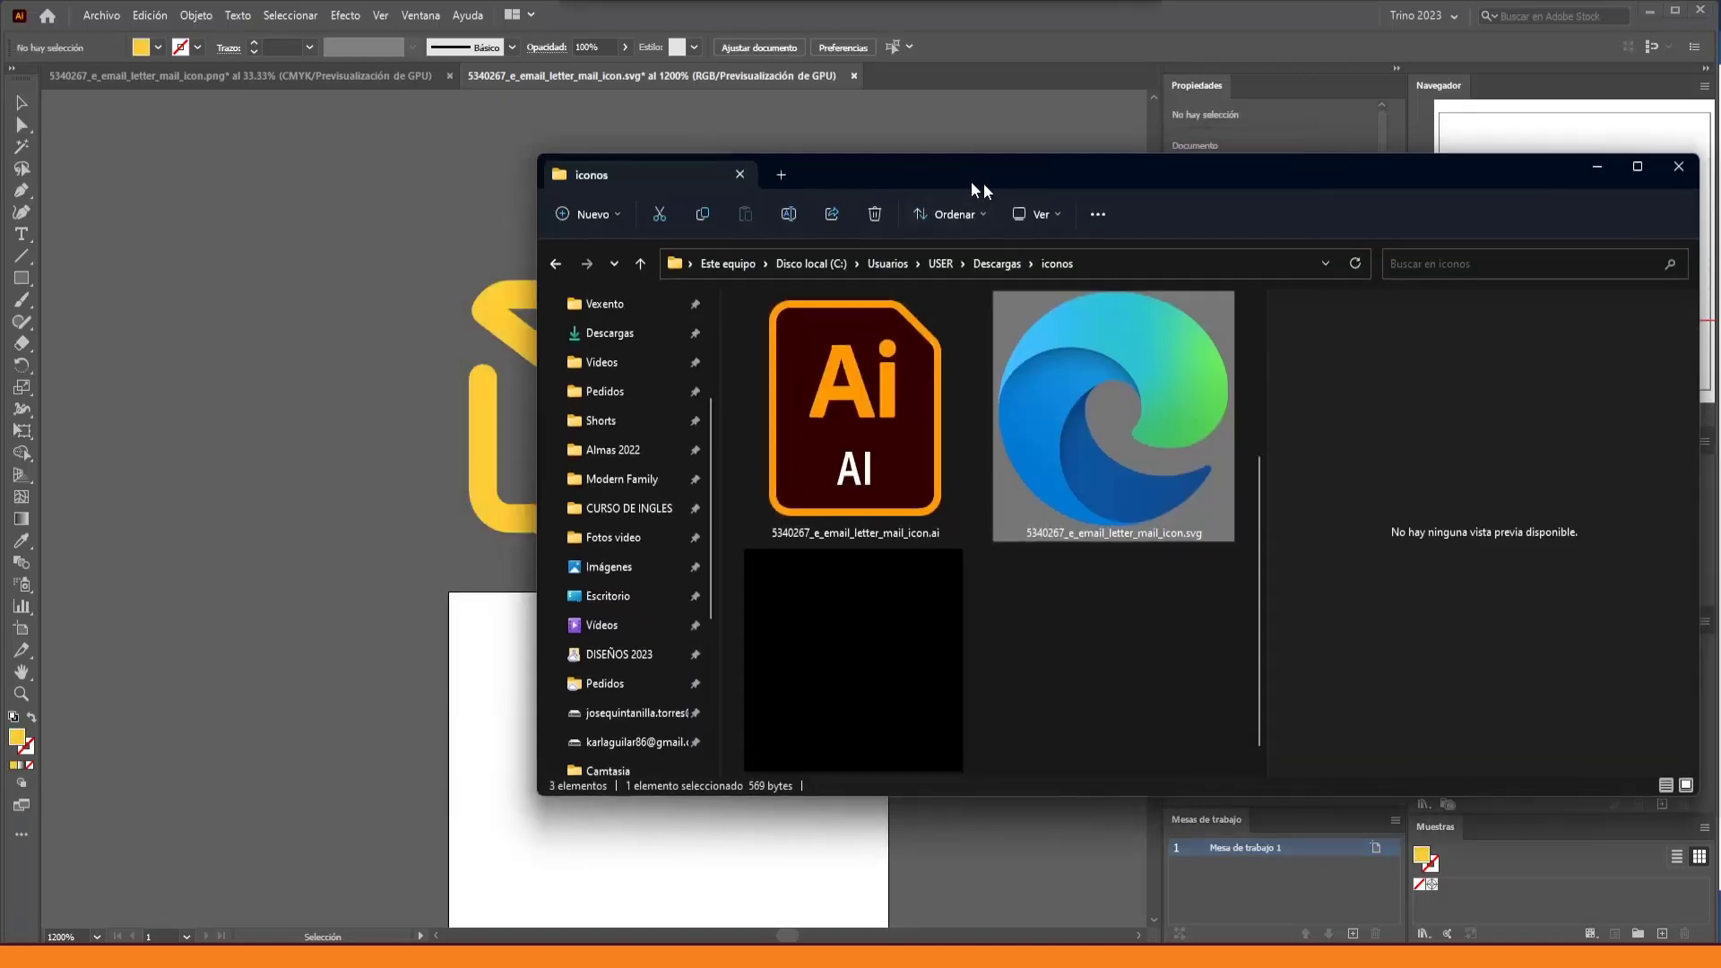
# Open 5340267_e_email_letter_mail_icon.ai from the iconos folder as a separate Illustrator document
pyautogui.moveTo(983, 182); pyautogui.dragTo(1140, 209)
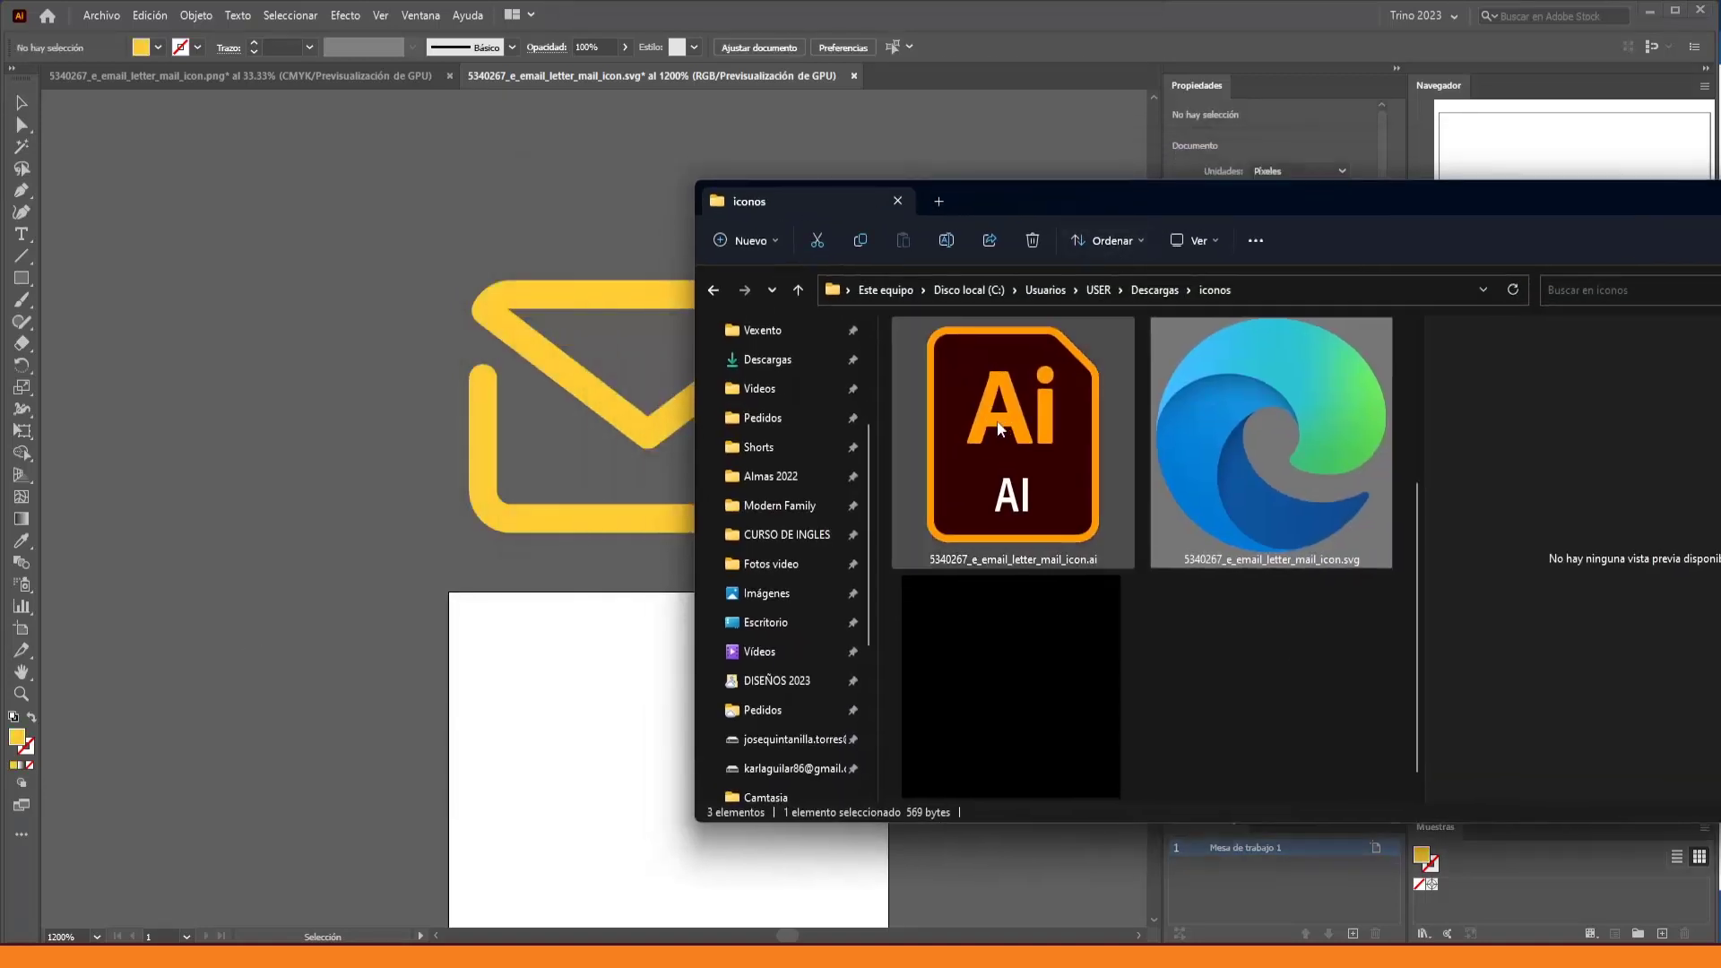
pyautogui.moveTo(1008, 428); pyautogui.dragTo(990, 36)
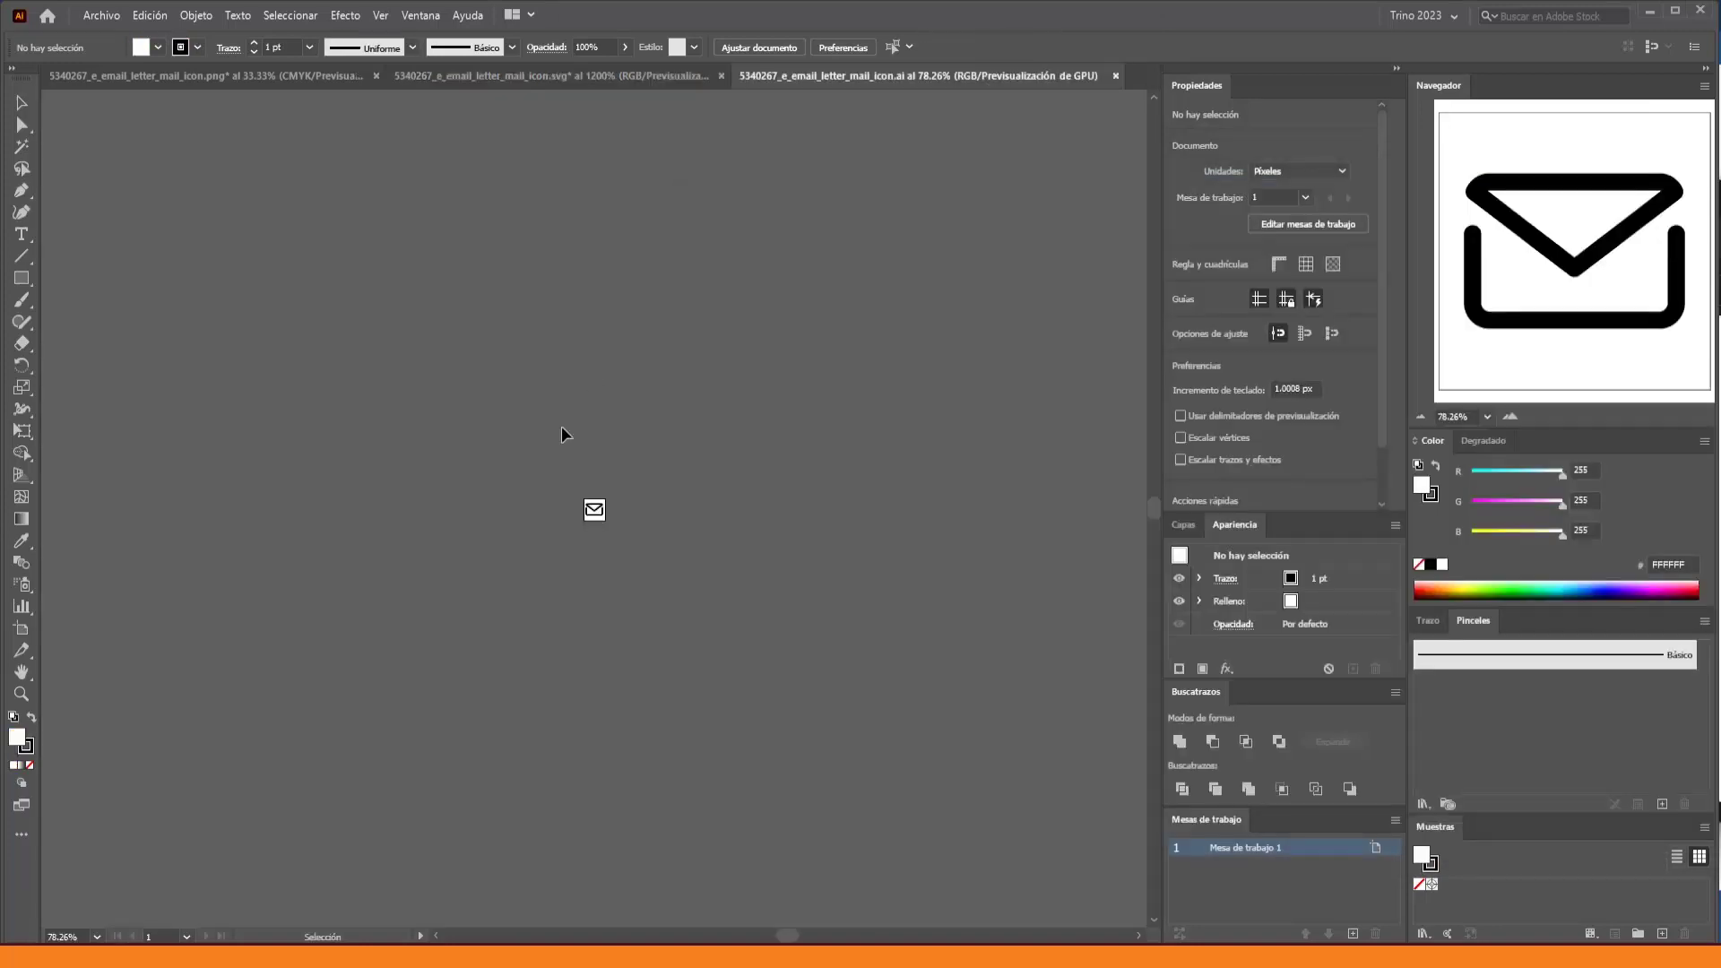
pyautogui.scroll(9, 610, 529)
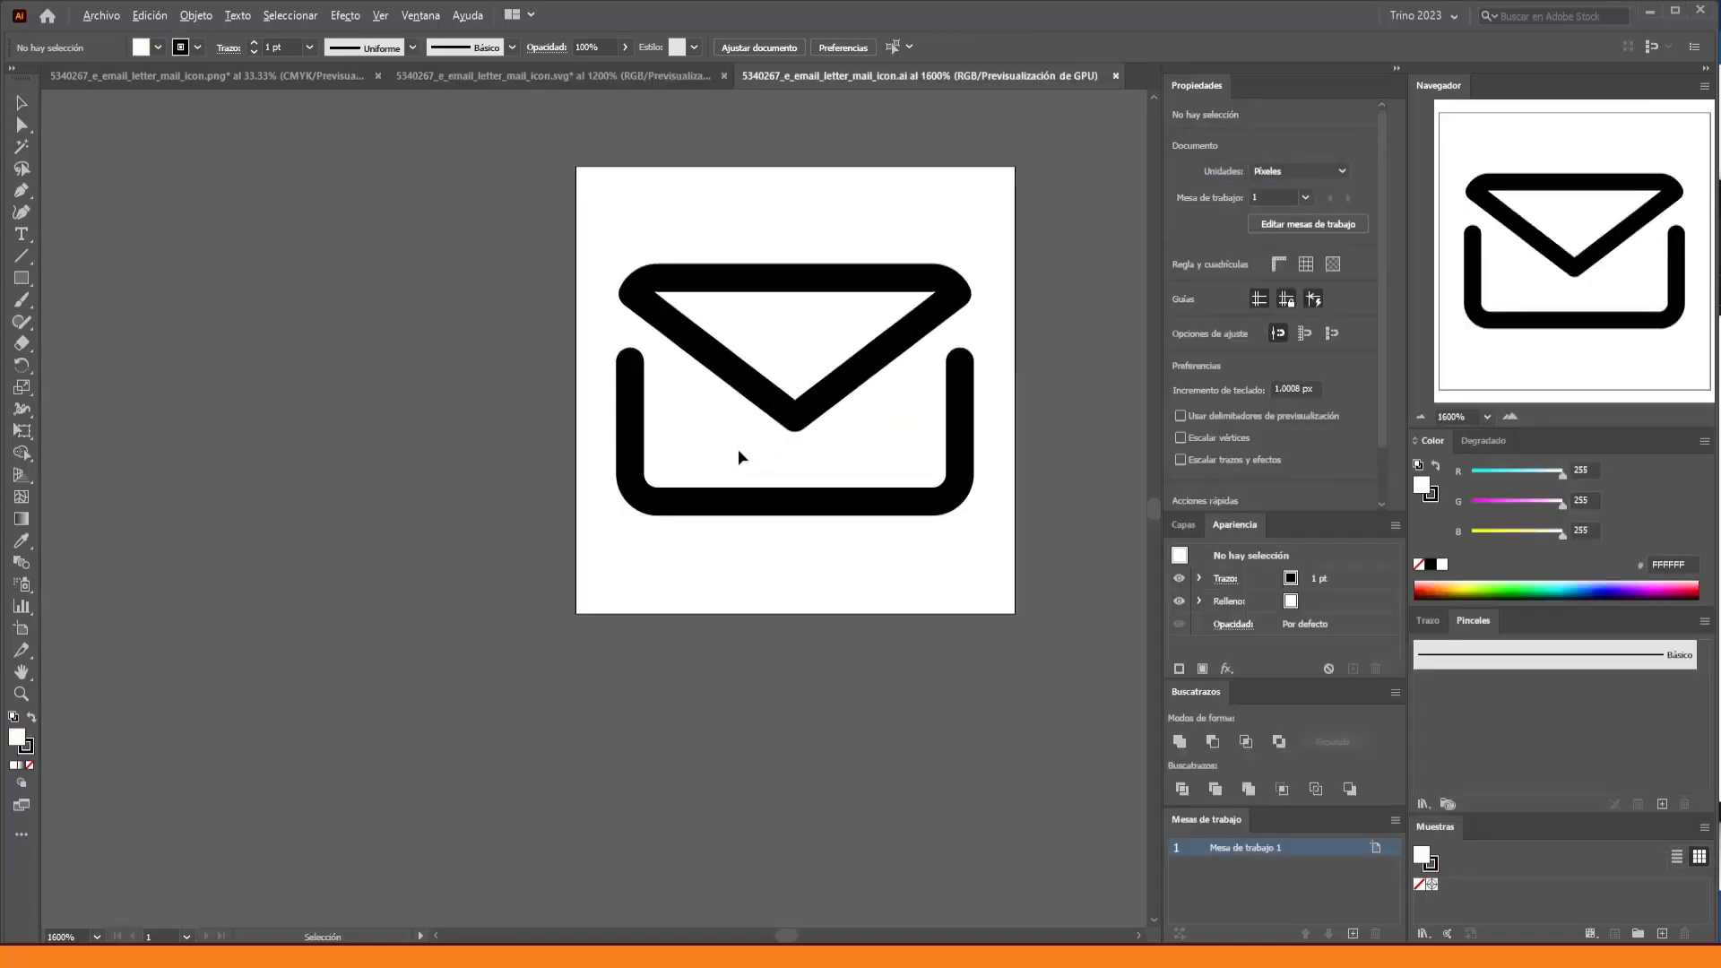
# Select all shapes of the AI envelope and fill them with the bright green 00FFA0
pyautogui.click(774, 415)
pyautogui.hotkey('ctrl', 'a')
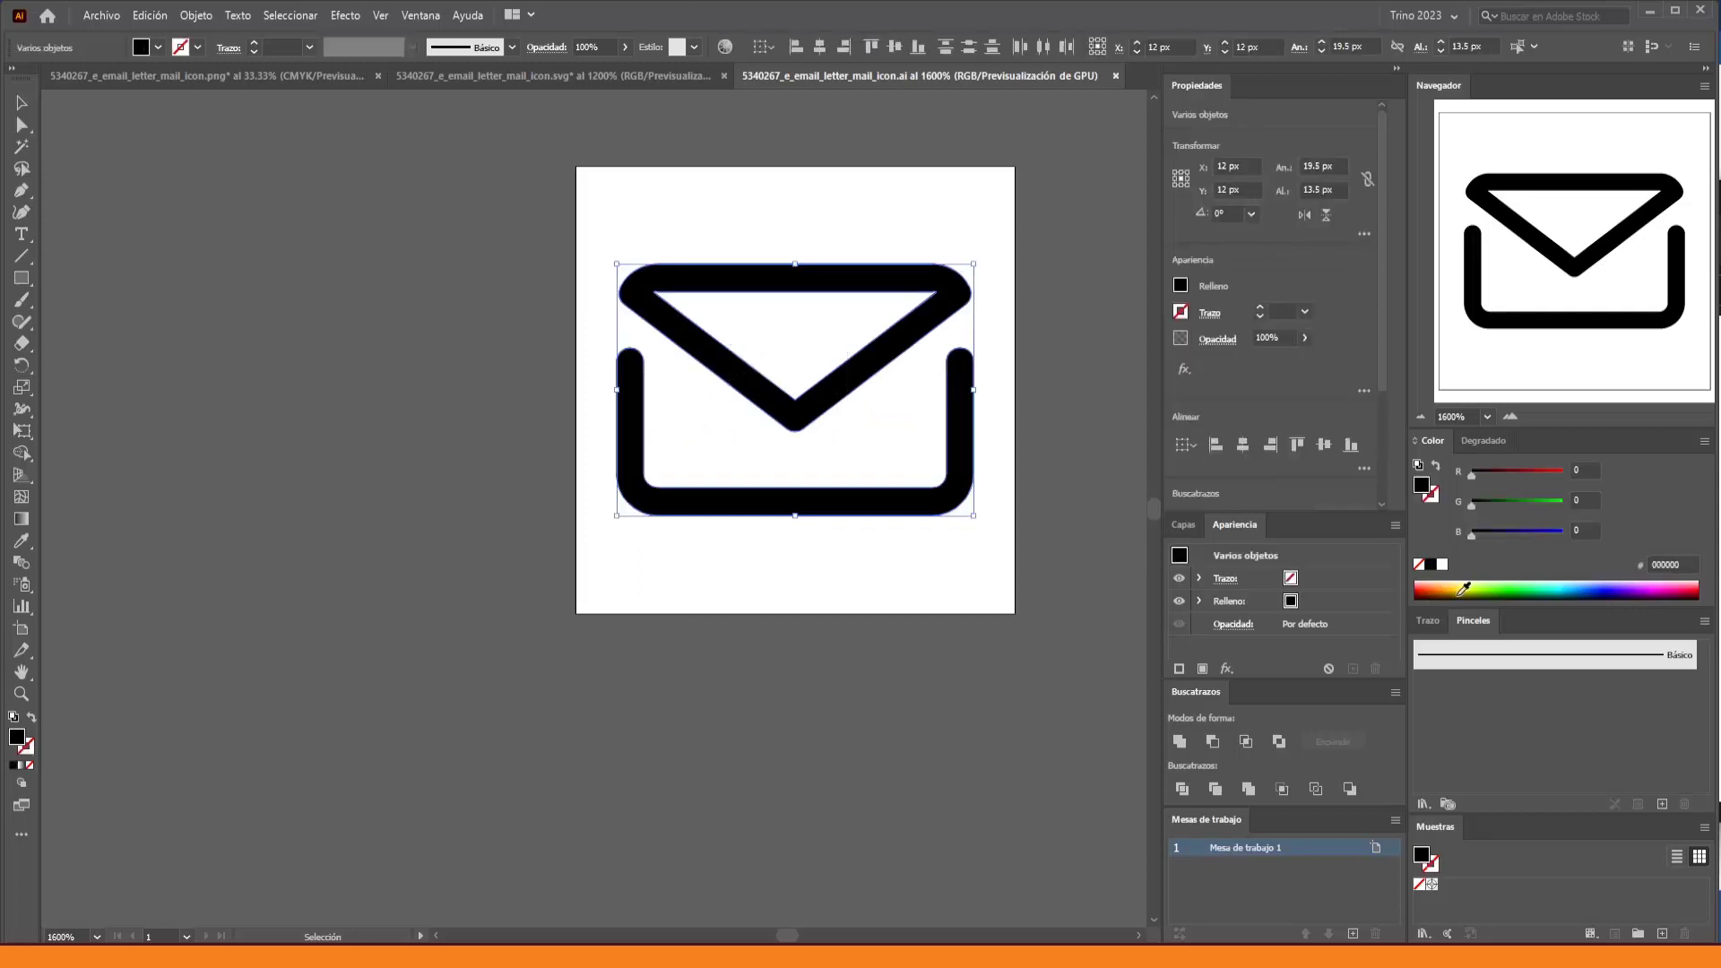
pyautogui.click(1463, 585)
pyautogui.click(1538, 588)
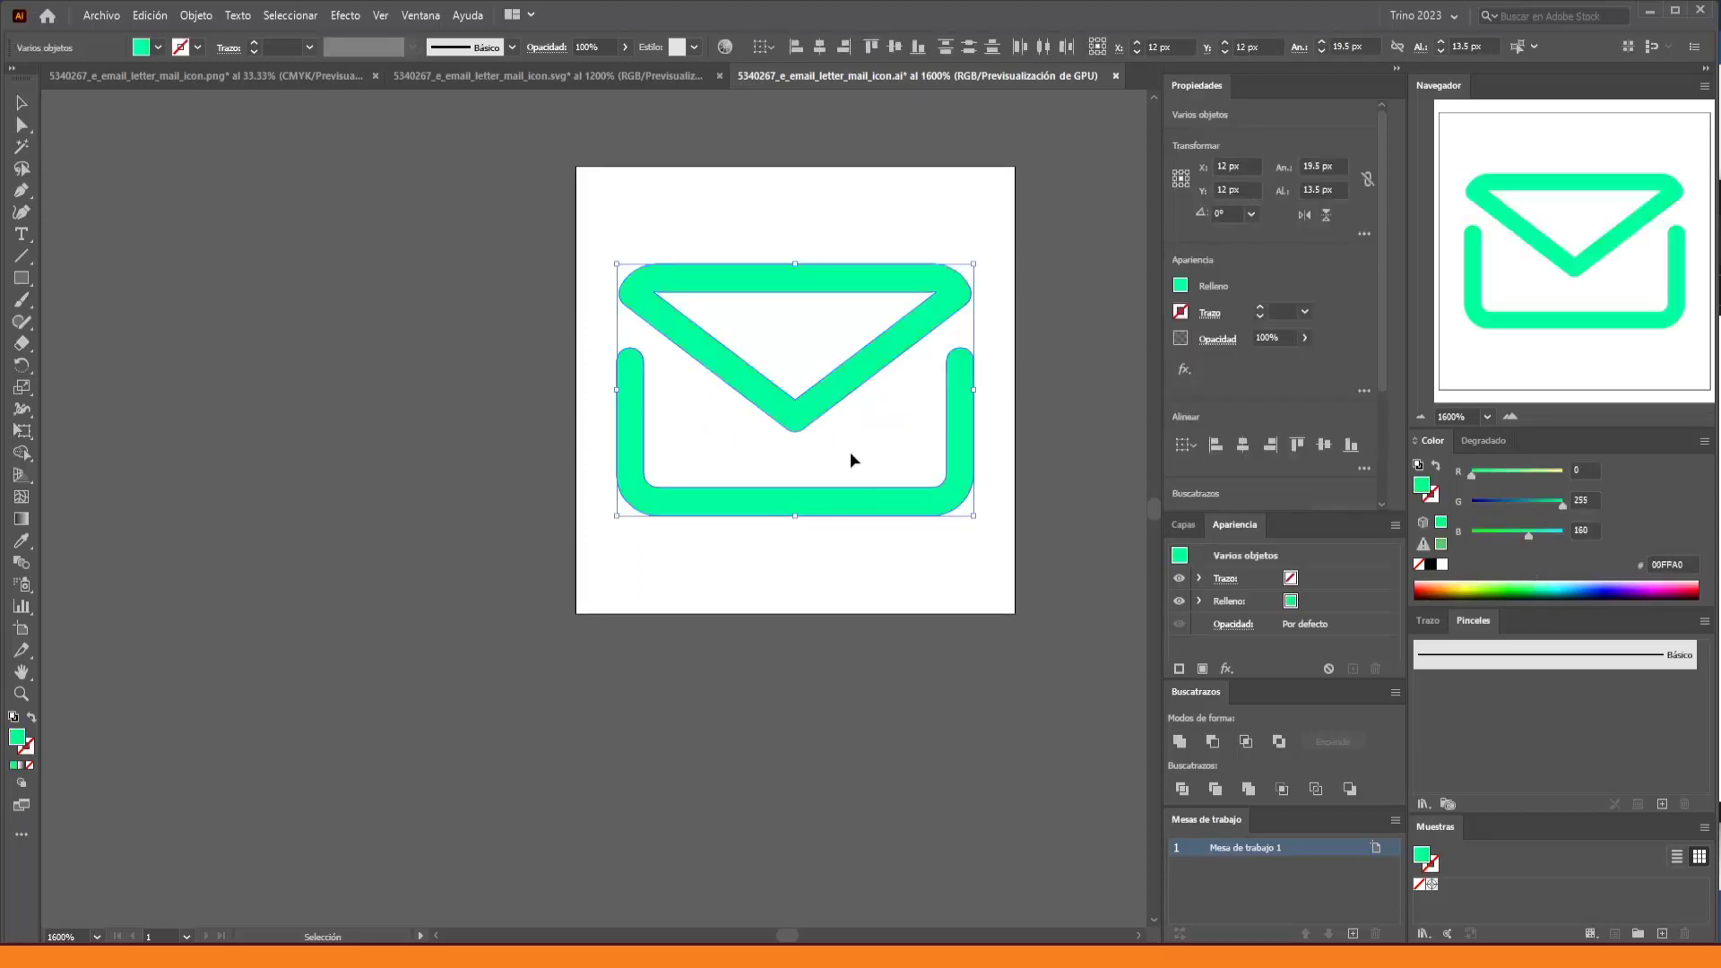
pyautogui.moveTo(771, 411)
pyautogui.mouseDown()
pyautogui.moveTo(565, 433)
pyautogui.moveTo(787, 398)
pyautogui.mouseUp()
pyautogui.click(565, 434)
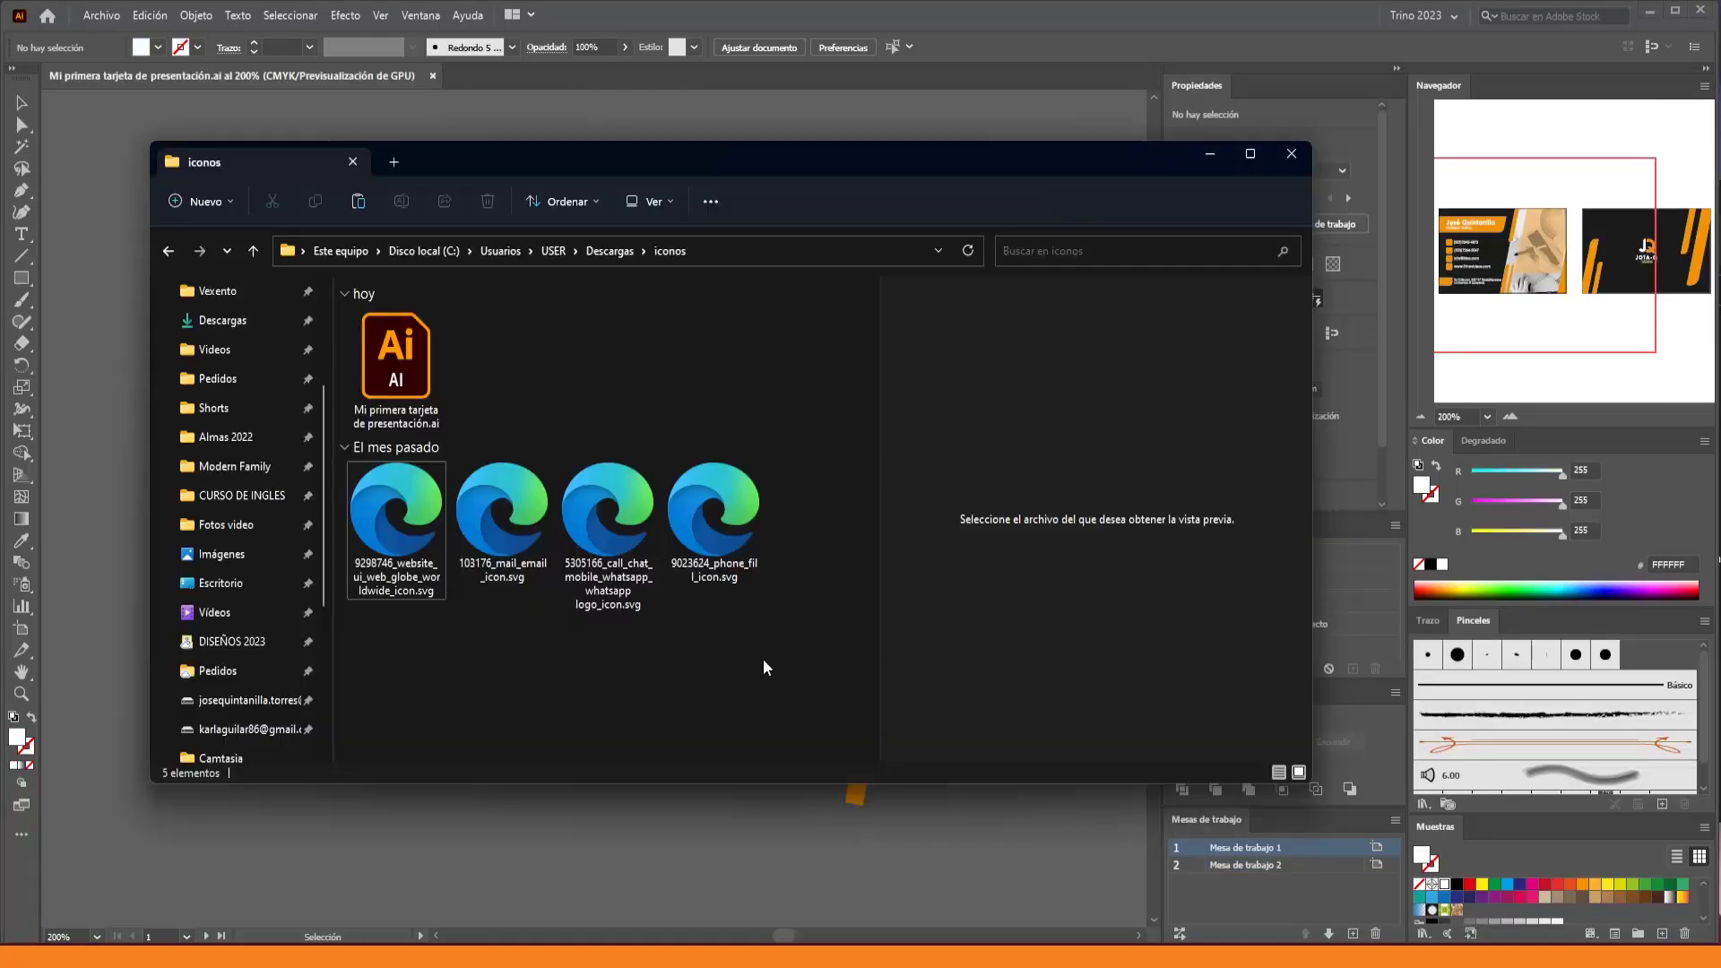
# Look over the four SVG icon files in the iconos folder: website globe, mail, WhatsApp and phone
pyautogui.moveTo(762, 659); pyautogui.dragTo(349, 462)
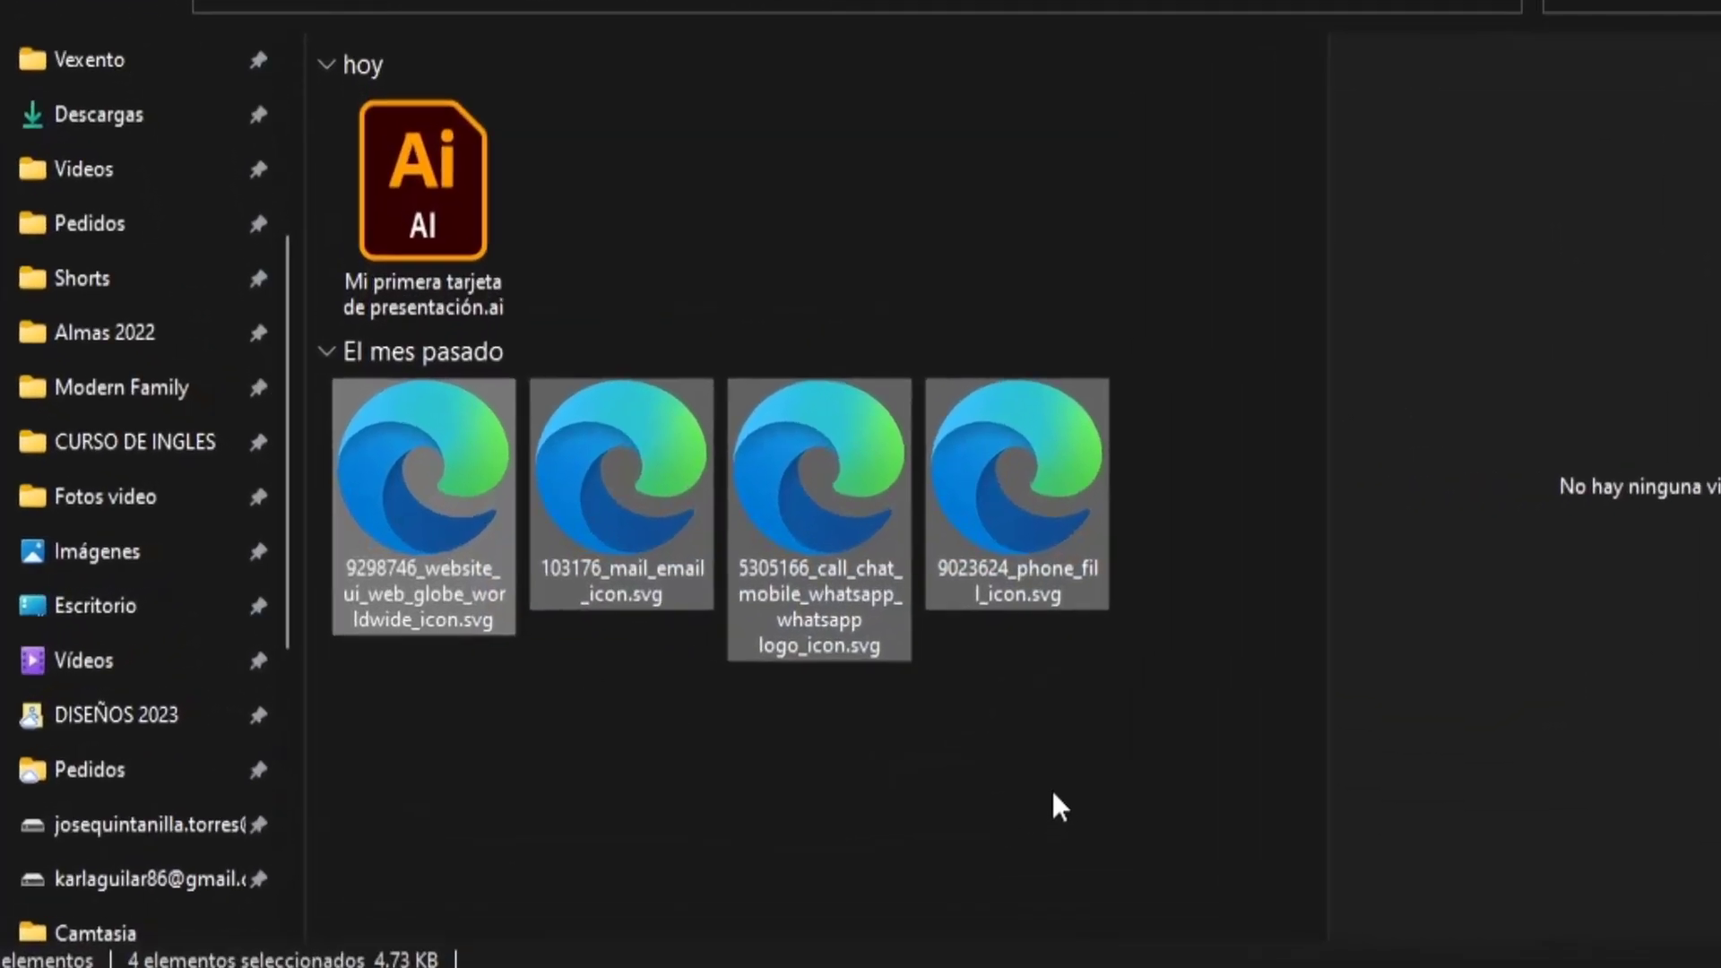
pyautogui.click(999, 780)
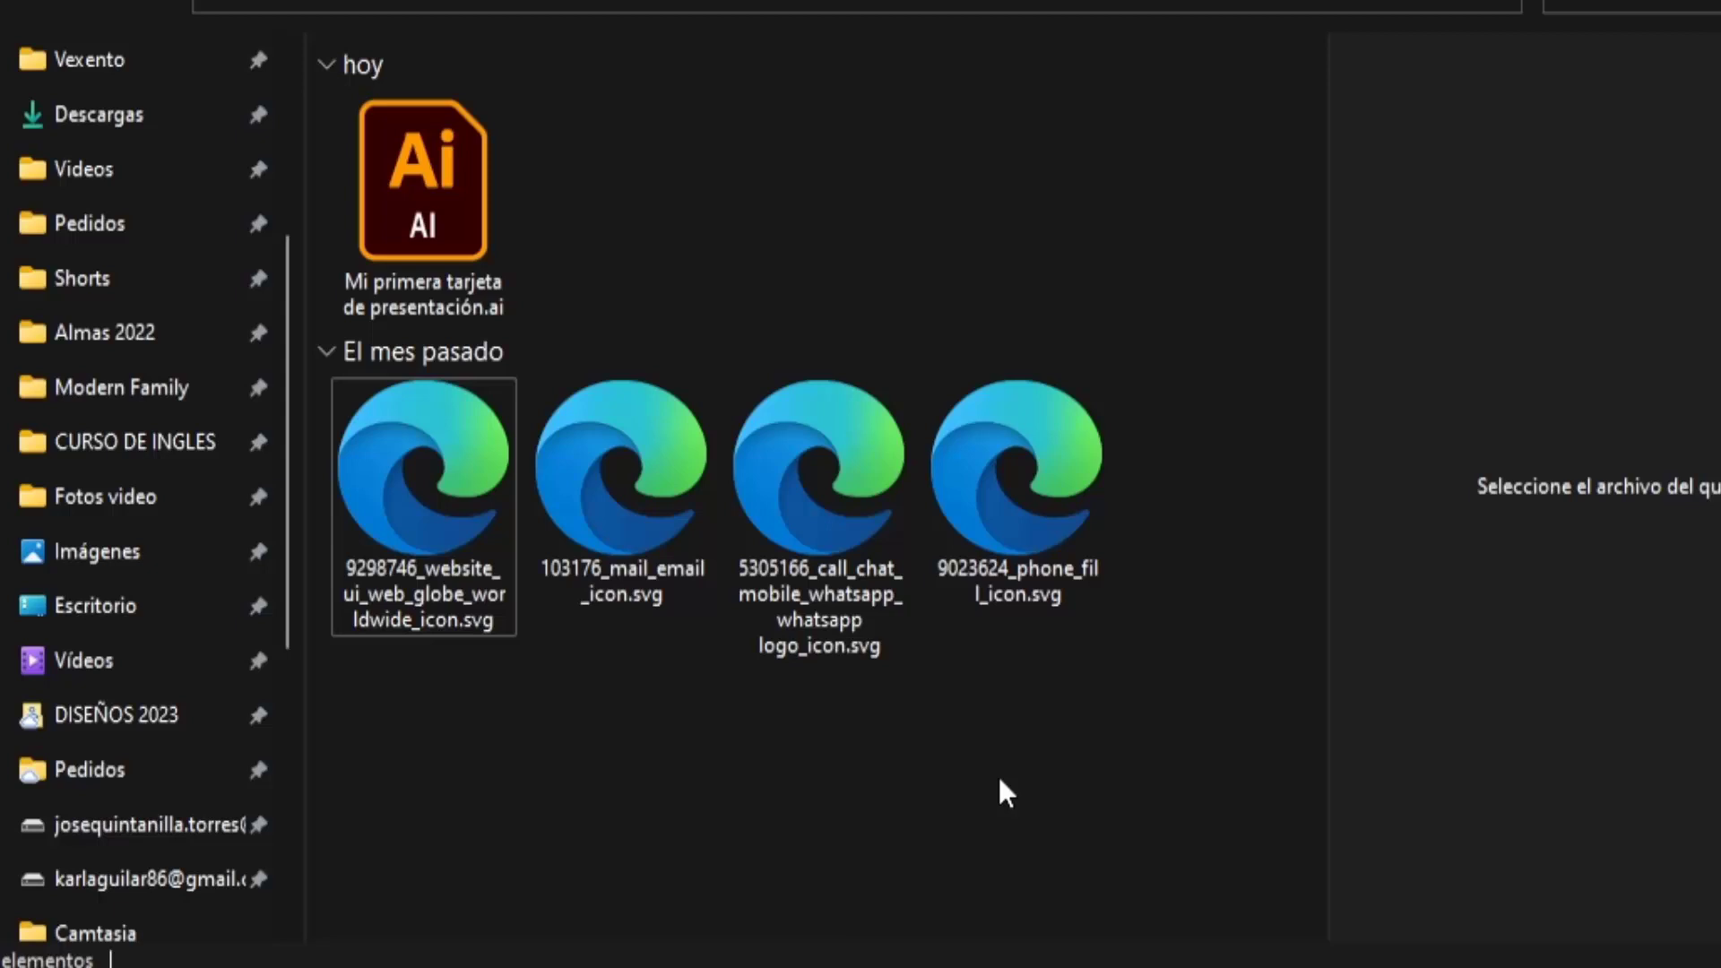
pyautogui.moveTo(1045, 785); pyautogui.dragTo(430, 502)
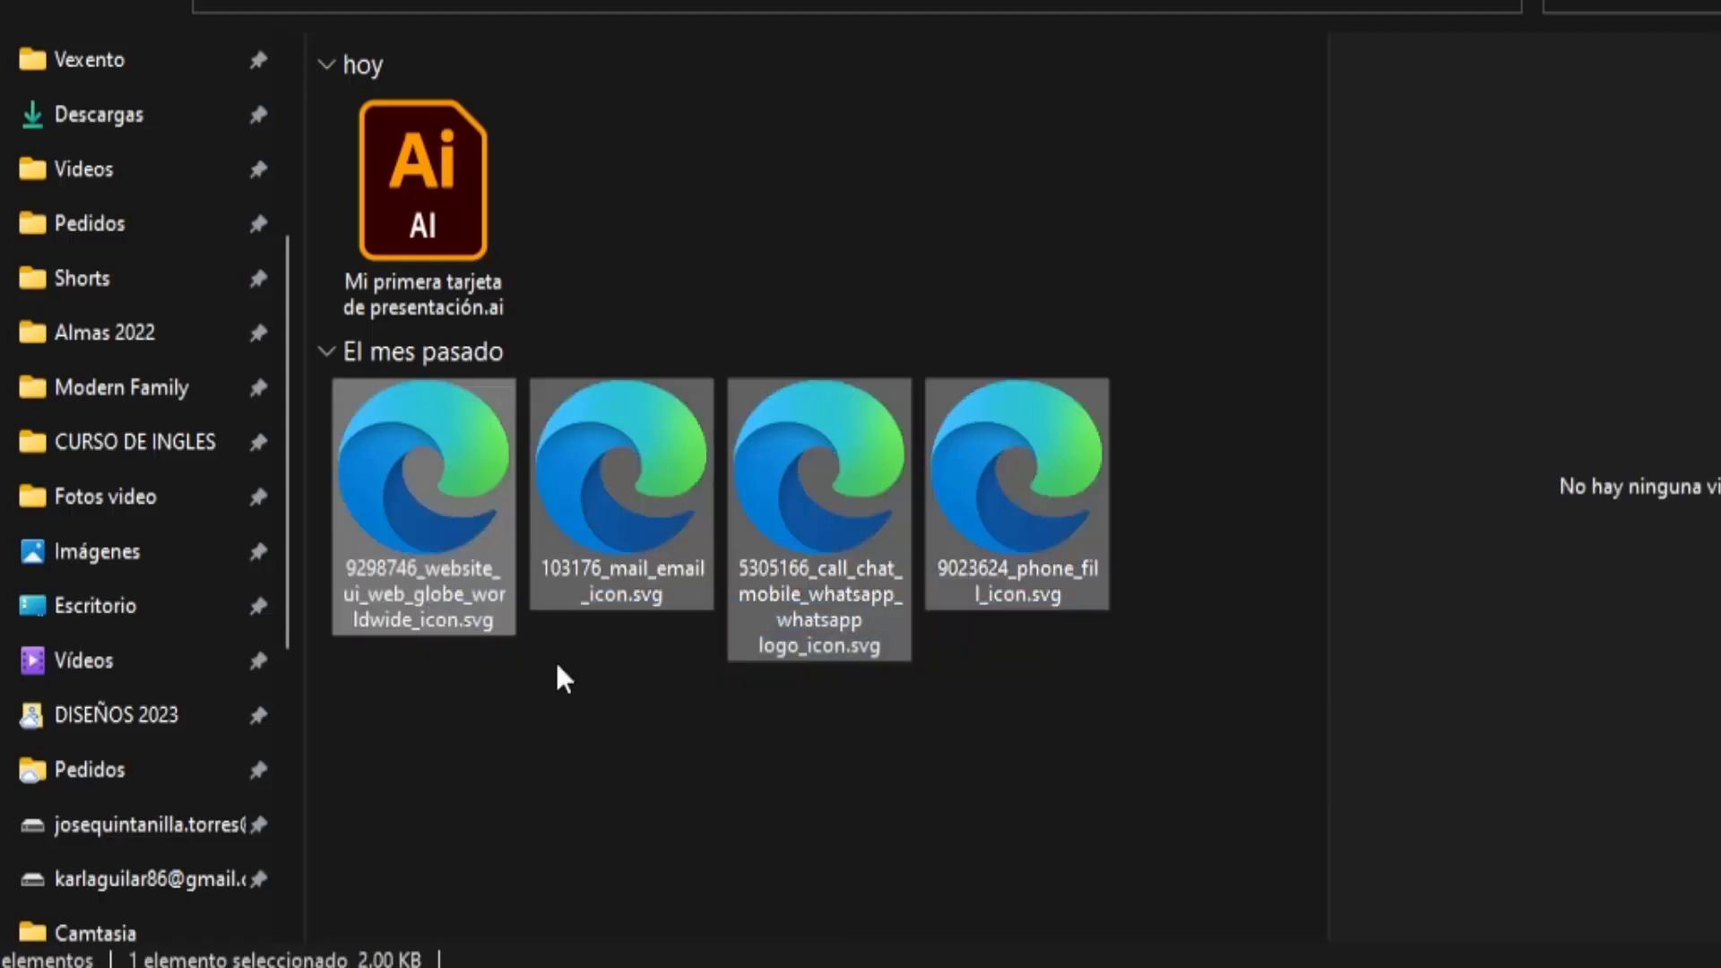
pyautogui.click(944, 757)
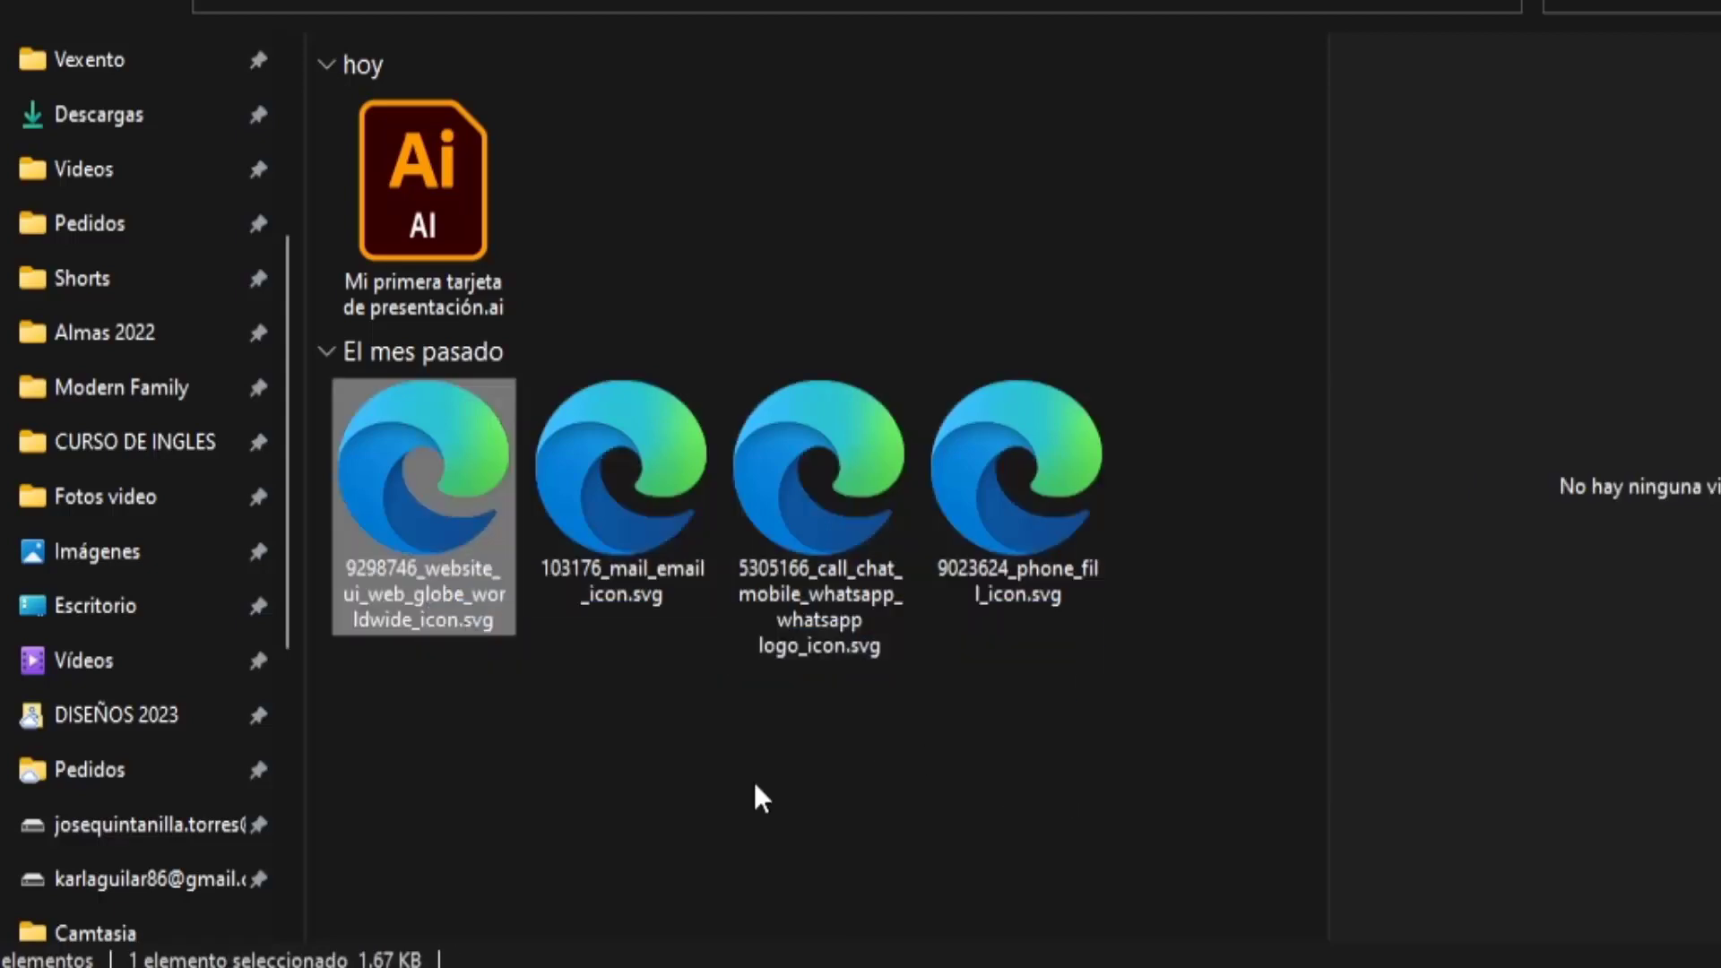
pyautogui.moveTo(1116, 771); pyautogui.dragTo(593, 566)
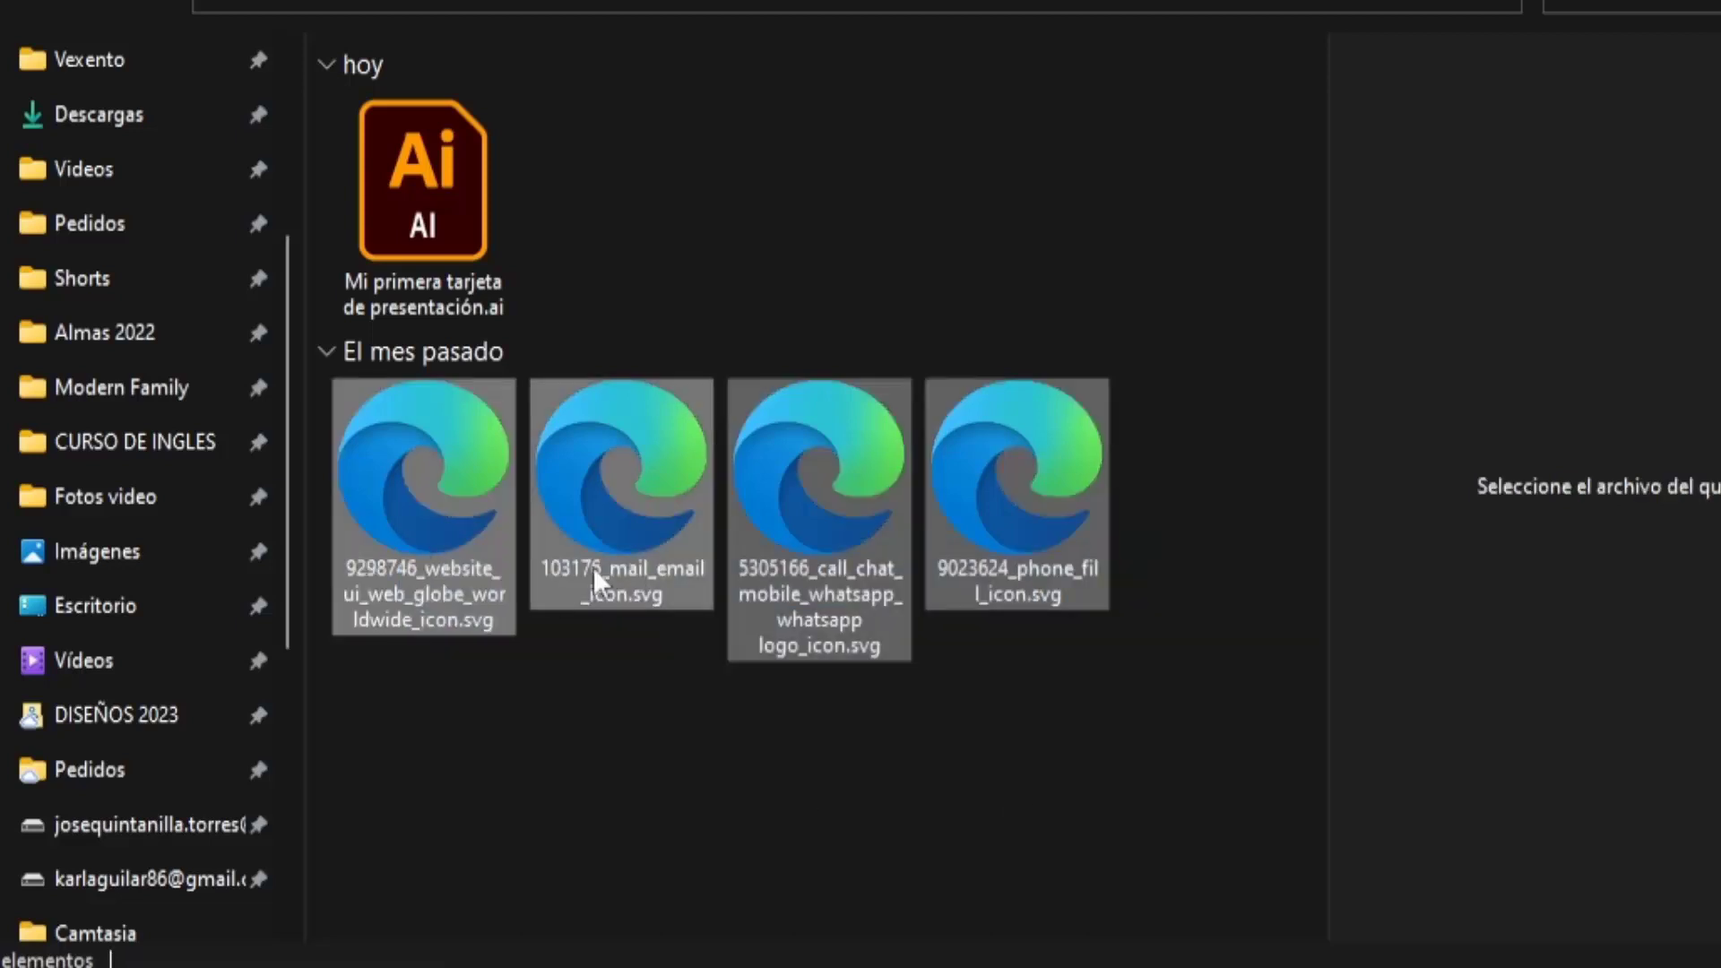
# Bring up Mi primera tarjeta de presentación.ai in Illustrator and look over both sides of the business card
pyautogui.click(419, 192)
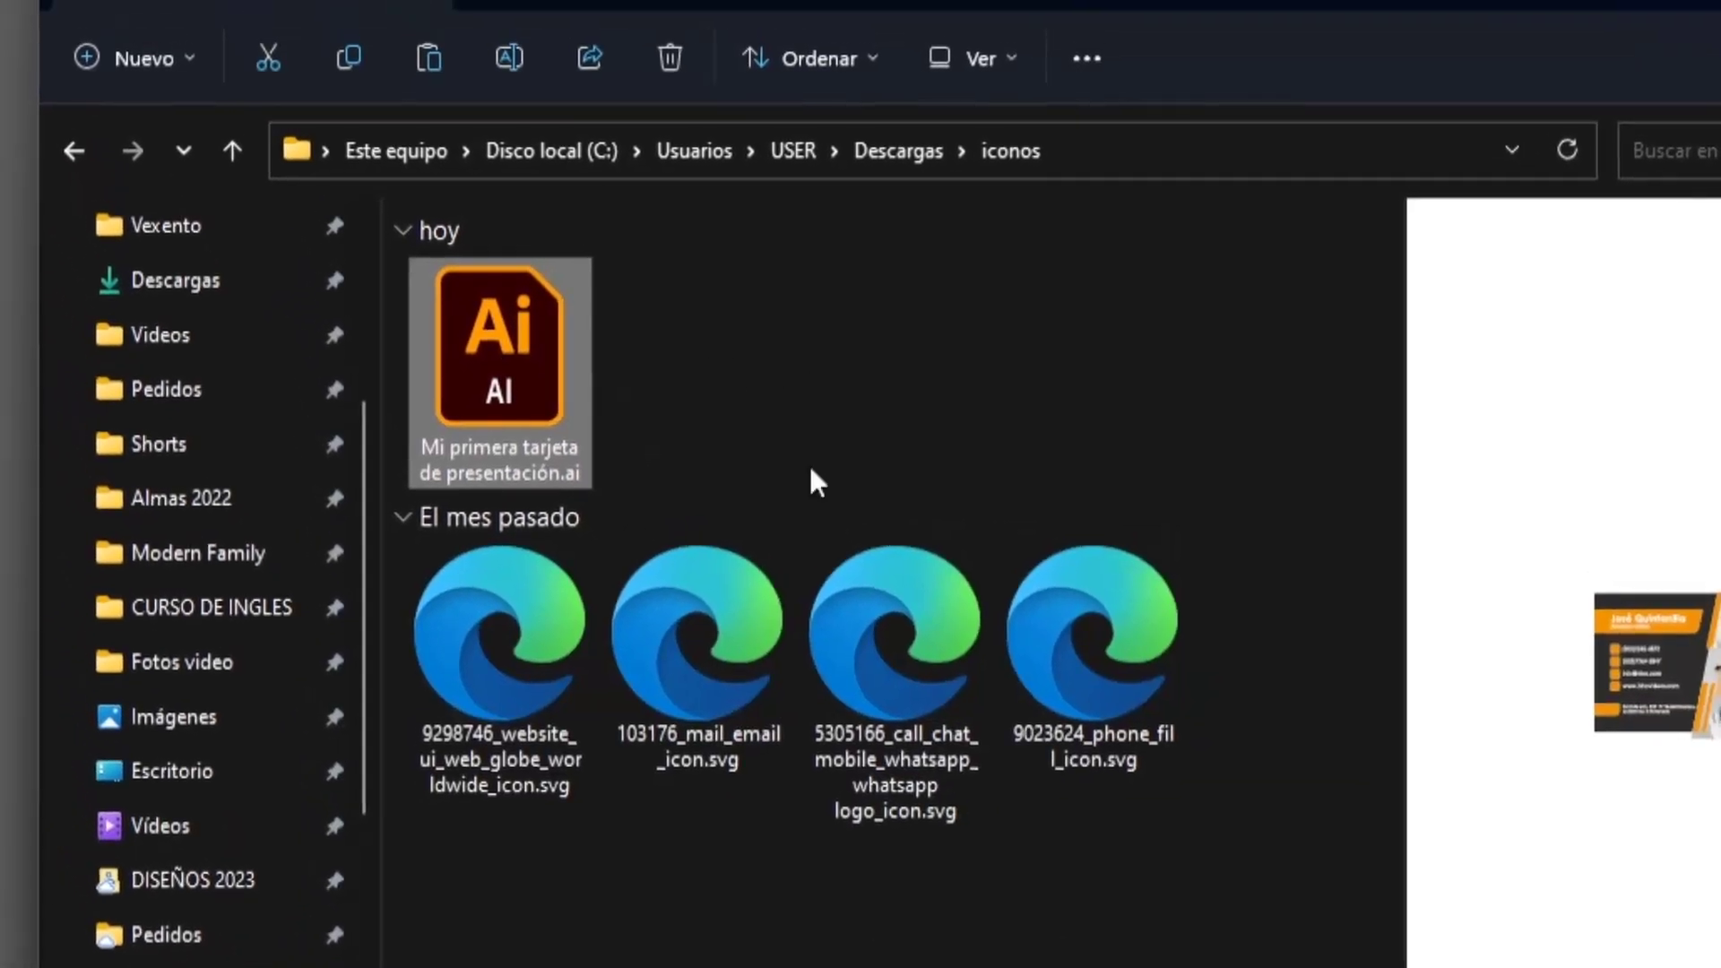
pyautogui.press('Return')
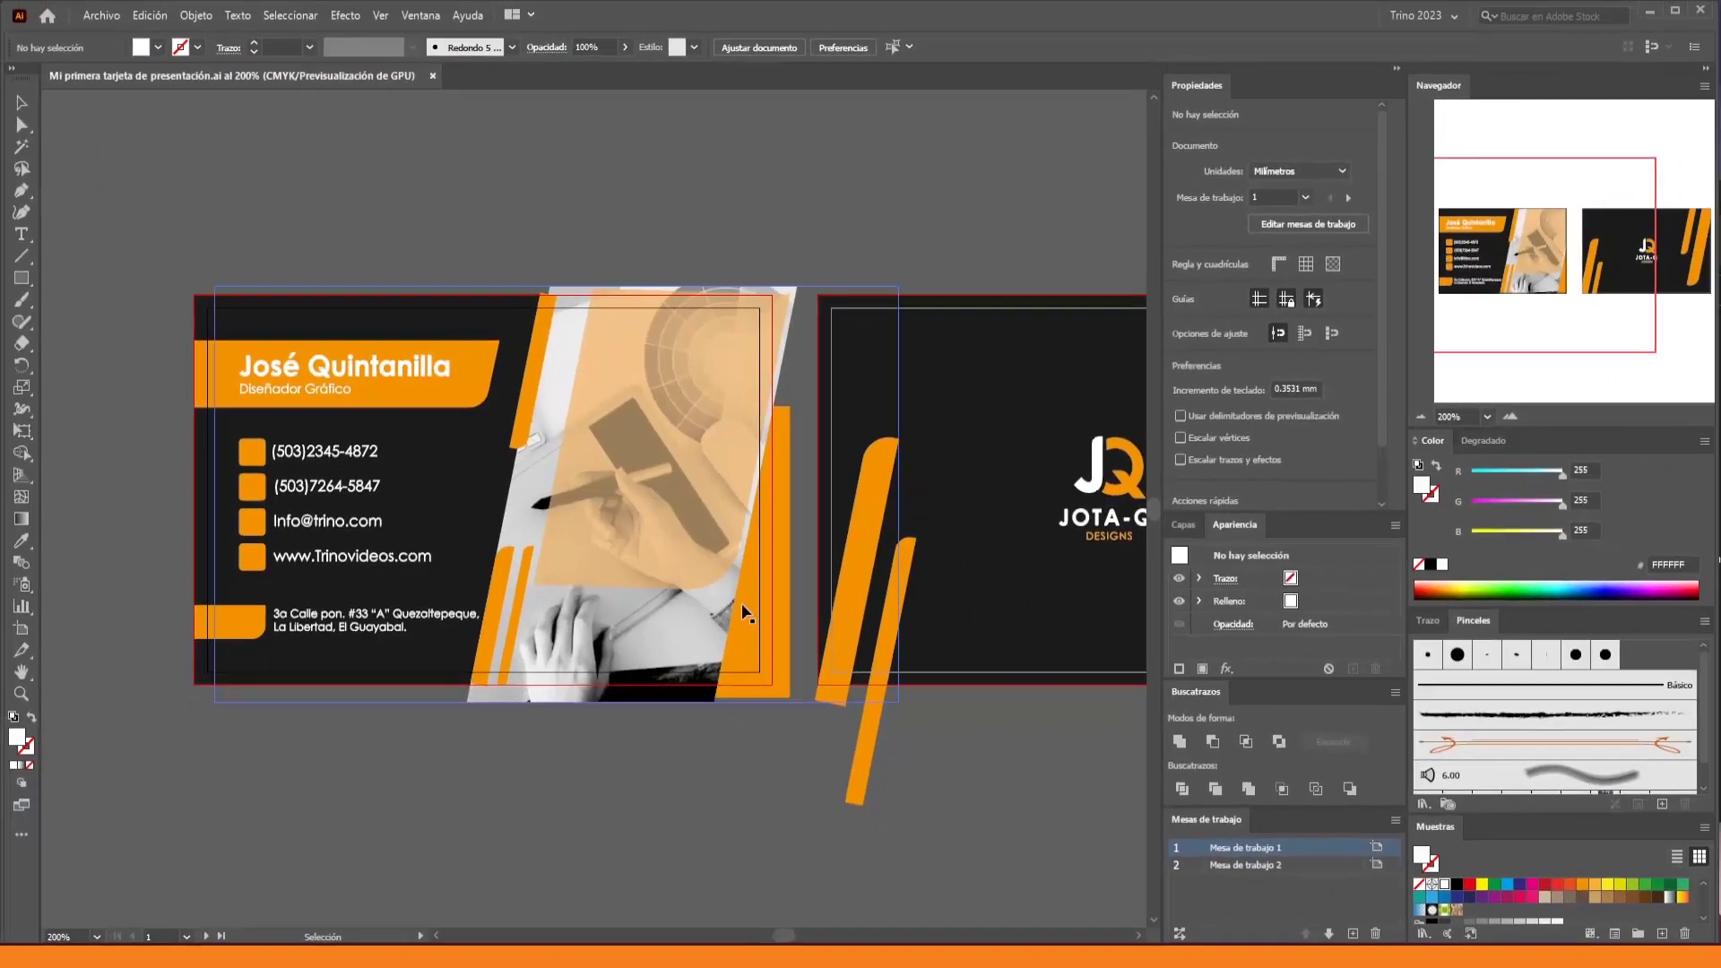
pyautogui.scroll(-1, 704, 574)
pyautogui.moveTo(690, 564); pyautogui.dragTo(607, 527)
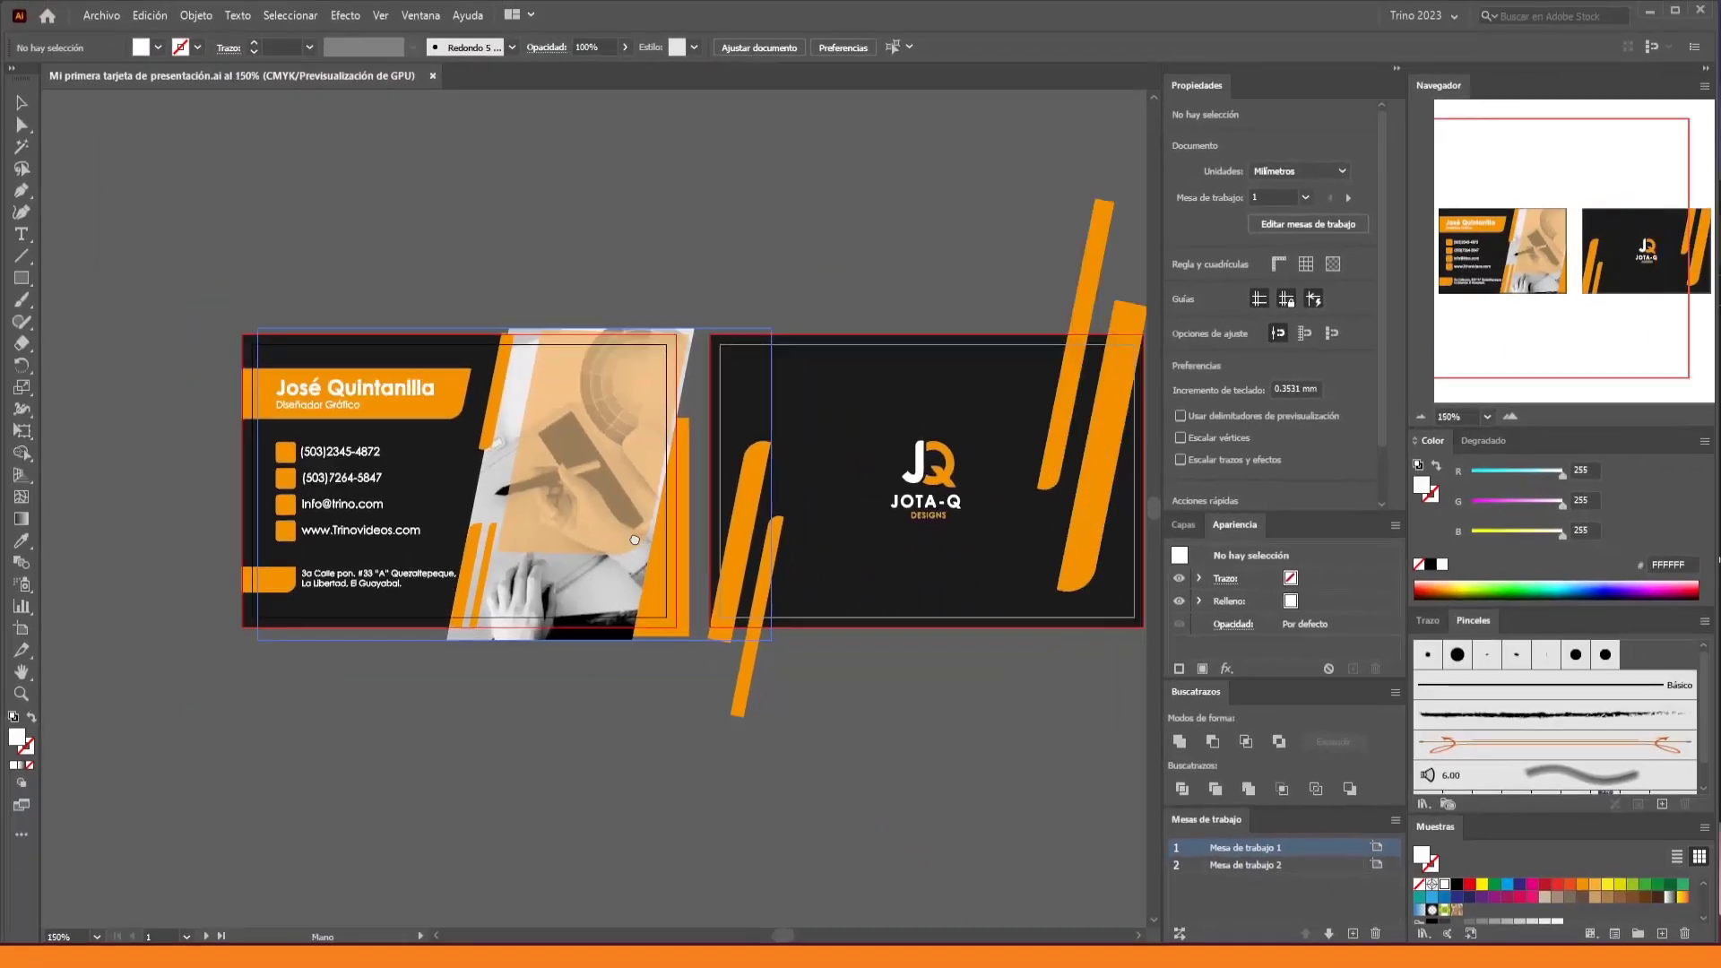
pyautogui.scroll(1, 465, 441)
# Open 9298746_website_ui_web_globe_worldwide_icon.svg from the iconos folder as a separate Illustrator document
pyautogui.hotkey('alt', 'Tab')
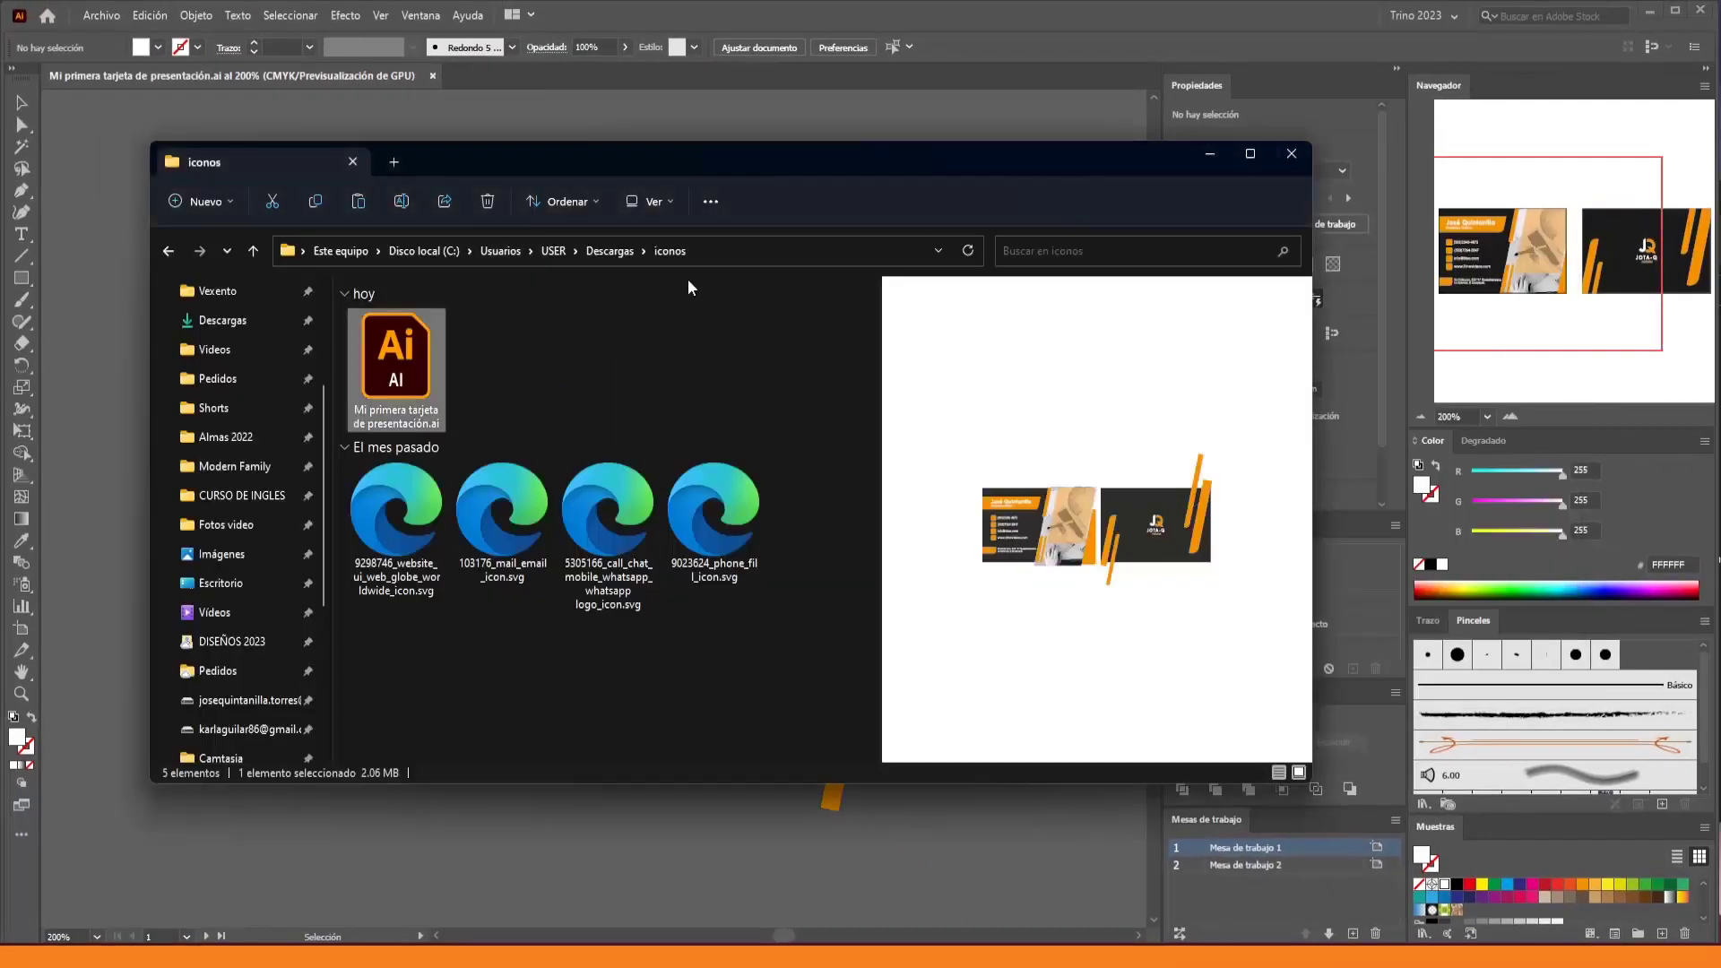
pyautogui.moveTo(642, 159); pyautogui.dragTo(948, 207)
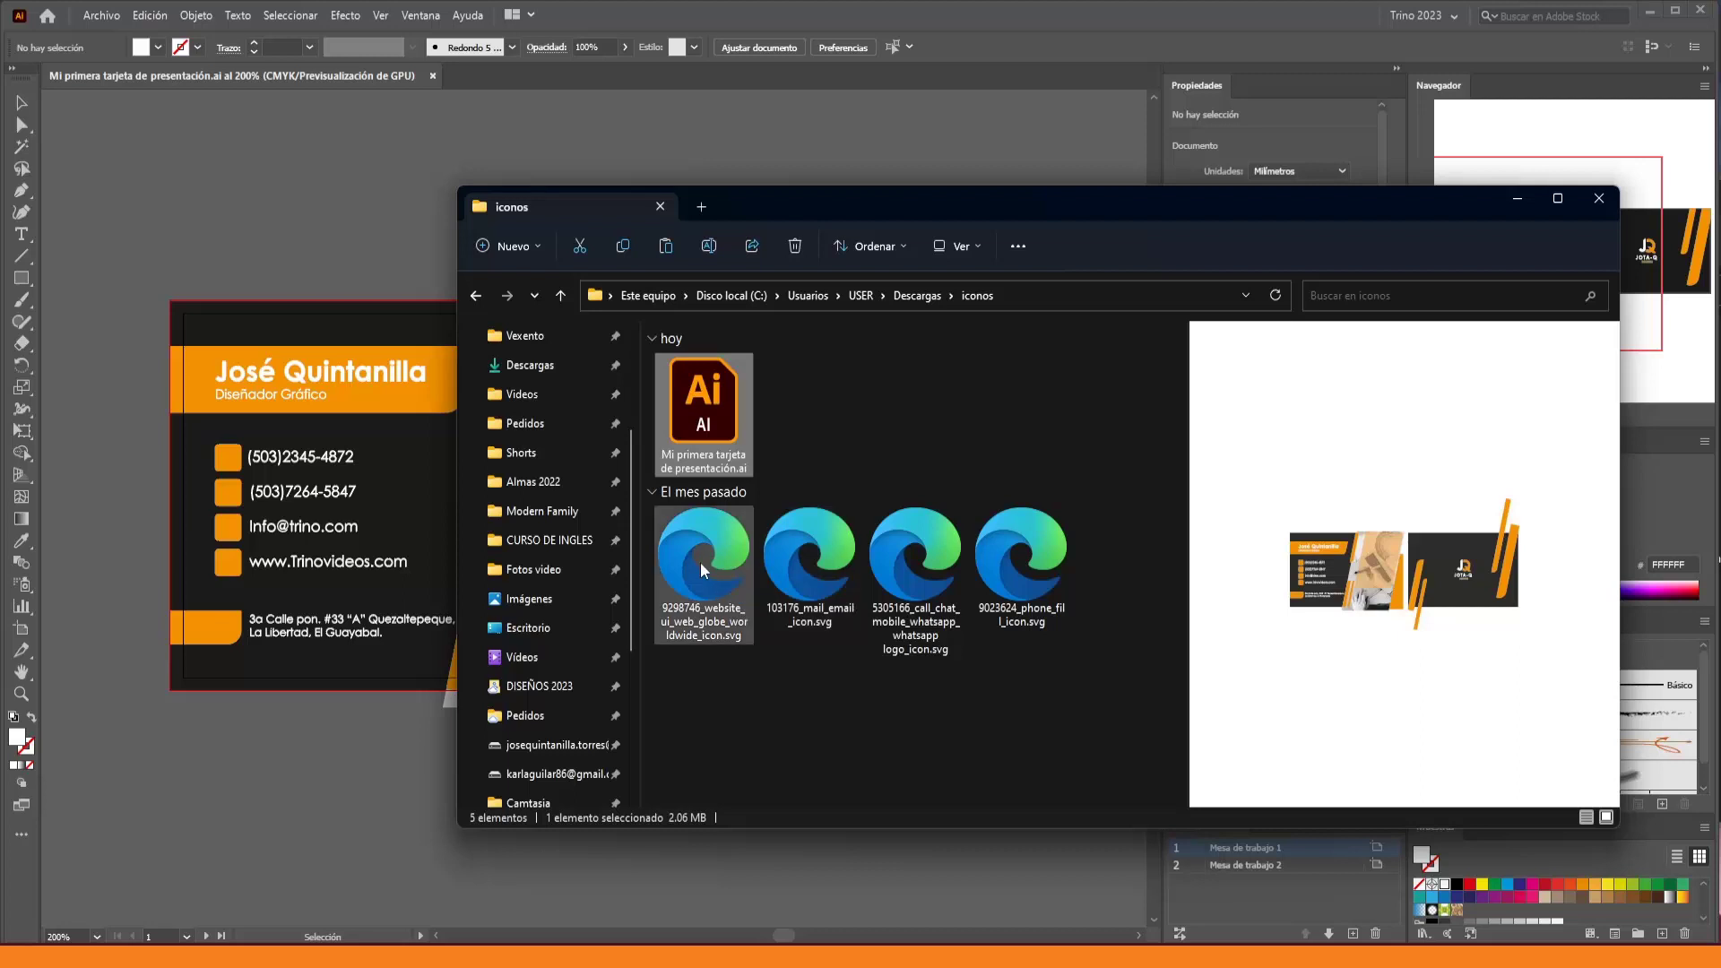
pyautogui.moveTo(701, 562); pyautogui.dragTo(1011, 47)
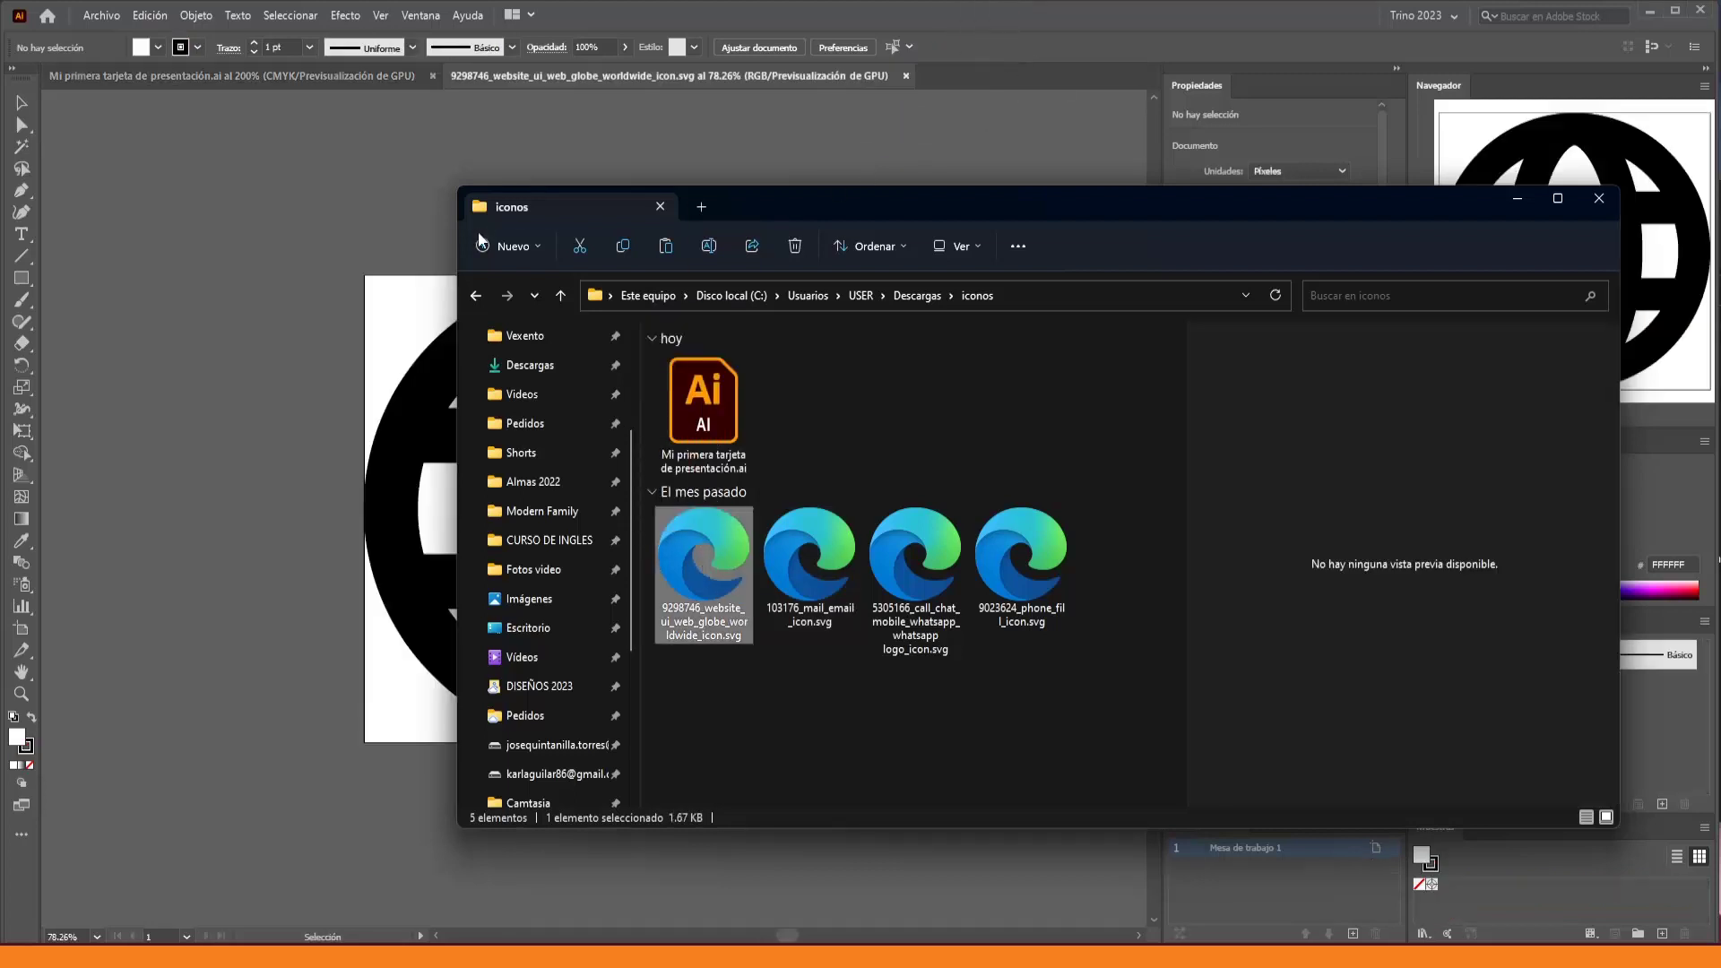
pyautogui.click(334, 233)
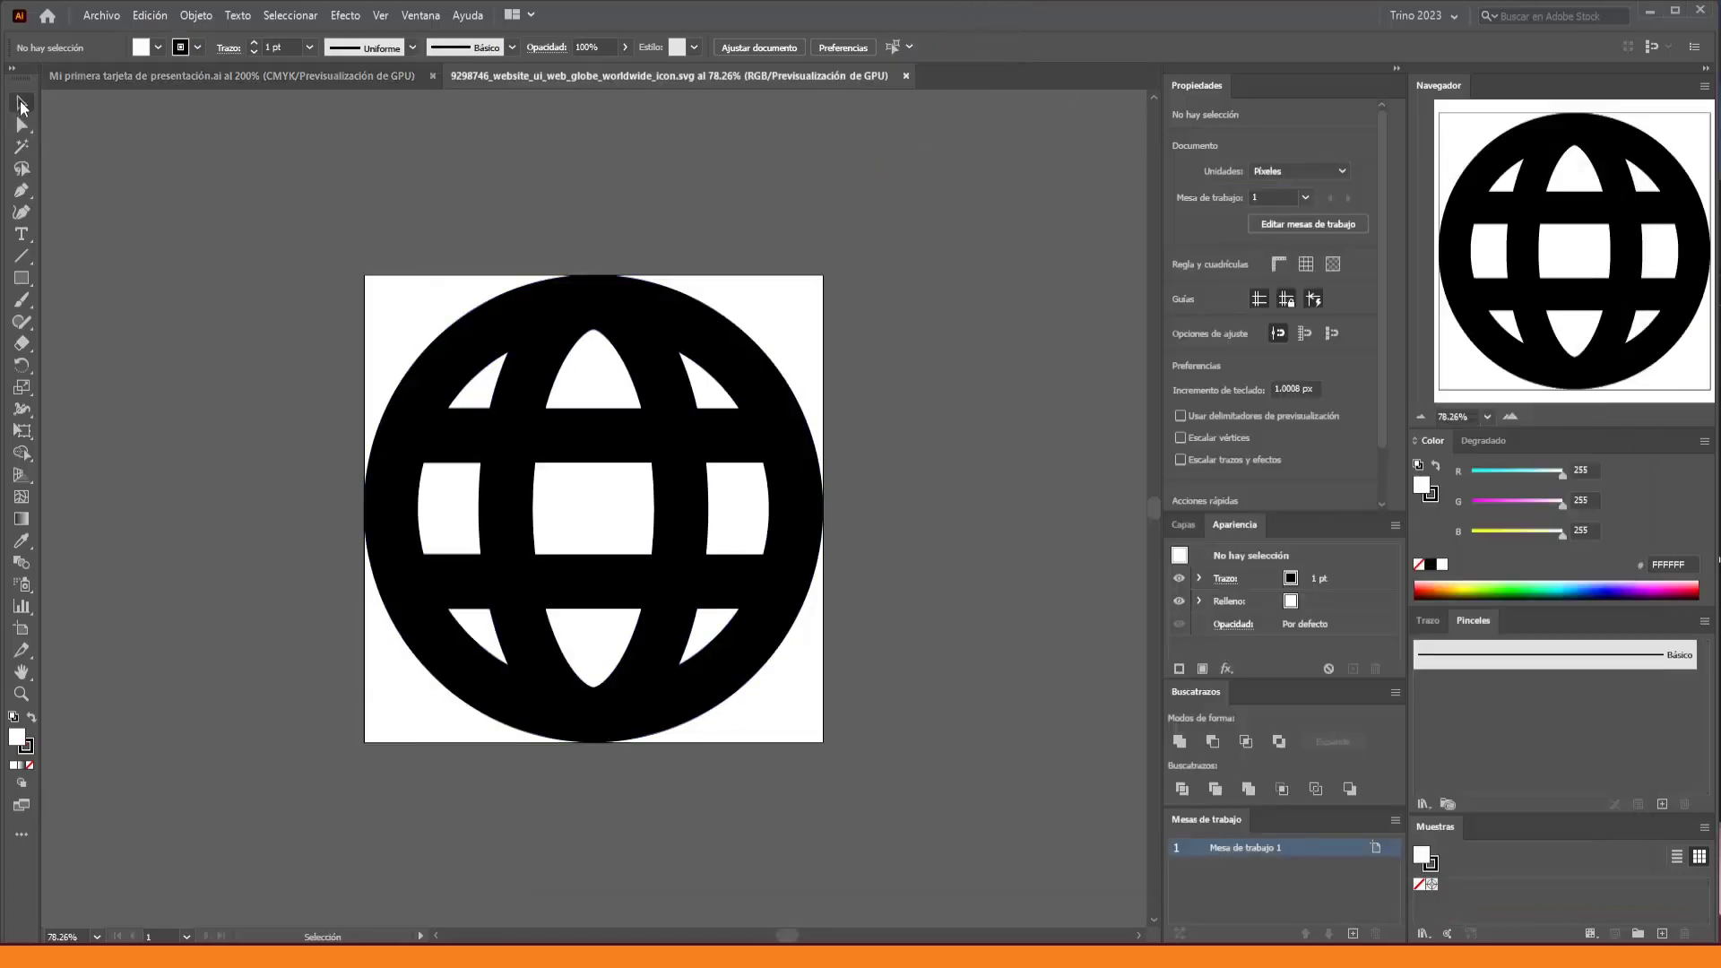
# Select the whole globe icon and copy it
pyautogui.click(553, 339)
pyautogui.press('a')
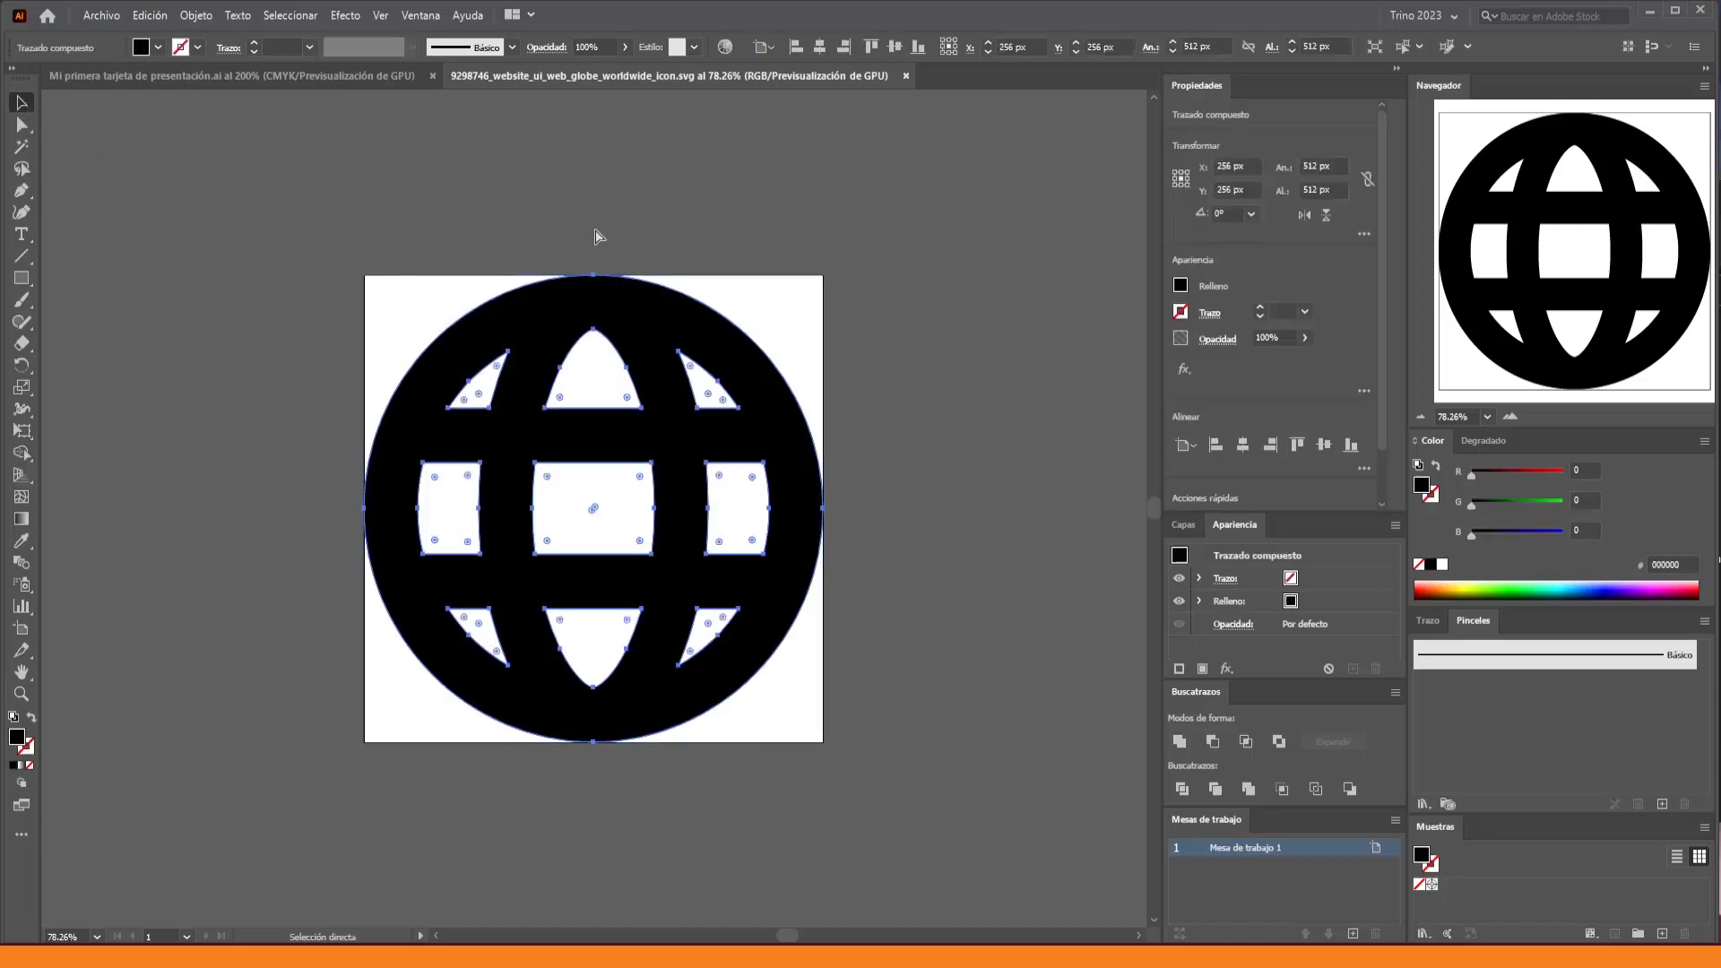
pyautogui.hotkey('ctrl', 'c')
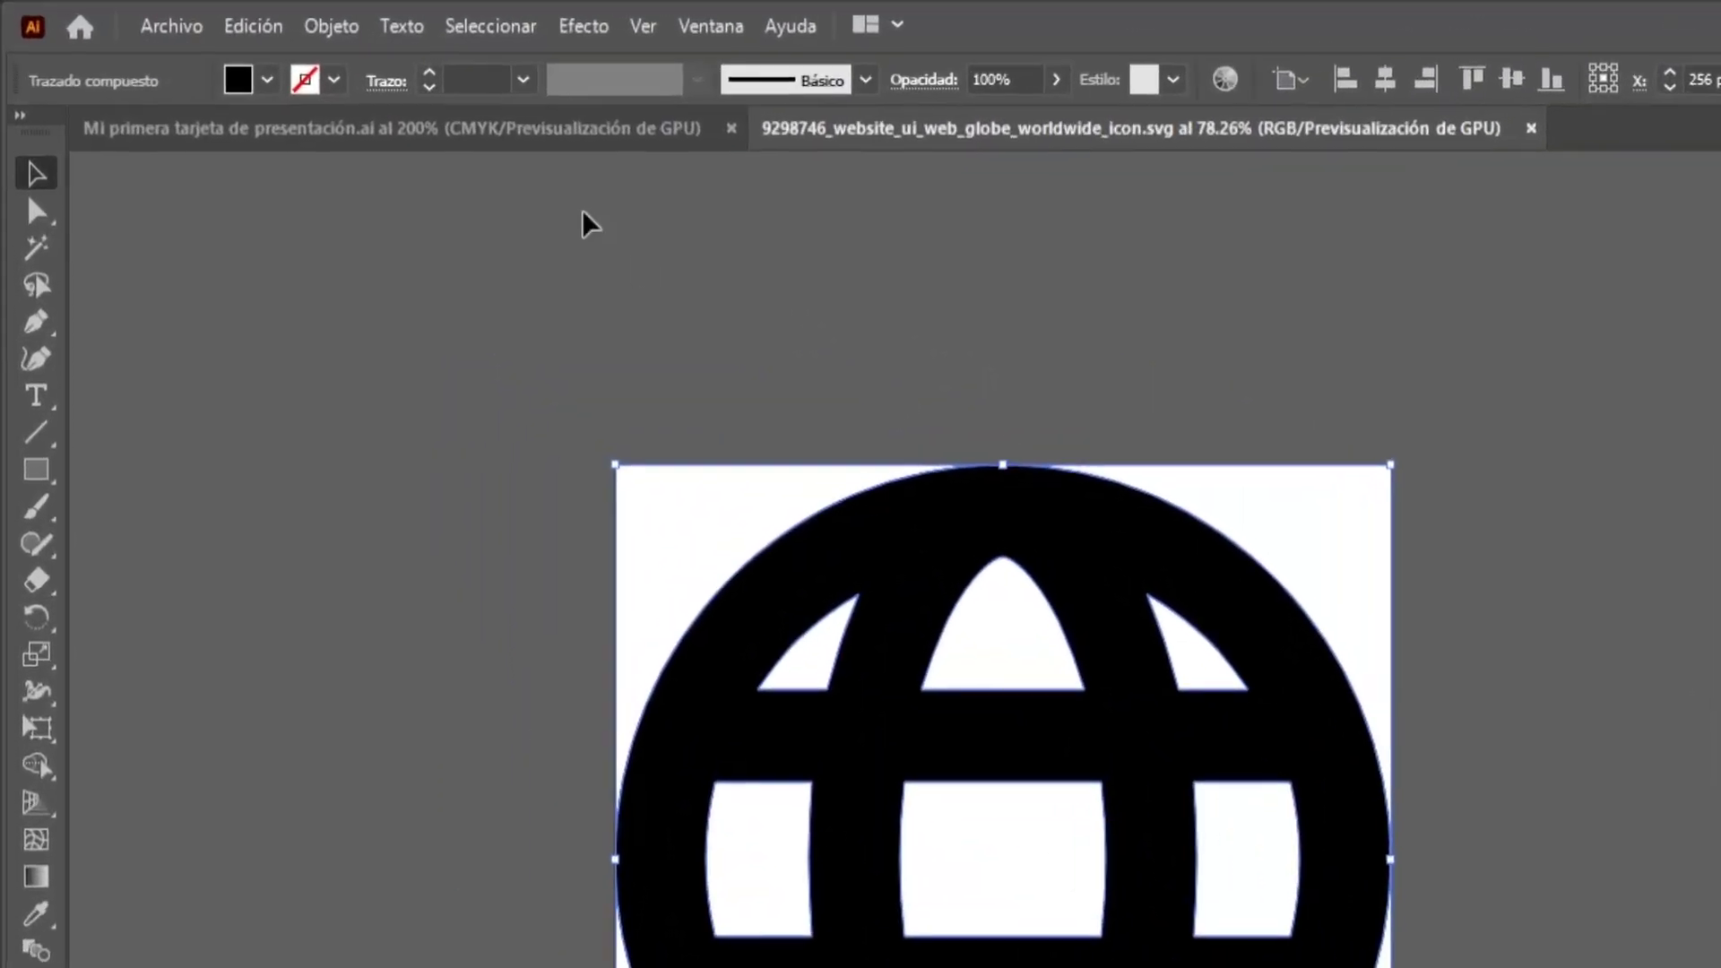
# Paste the copied globe icon into the business card document, place it away from the cards, and close the globe SVG
pyautogui.click(514, 144)
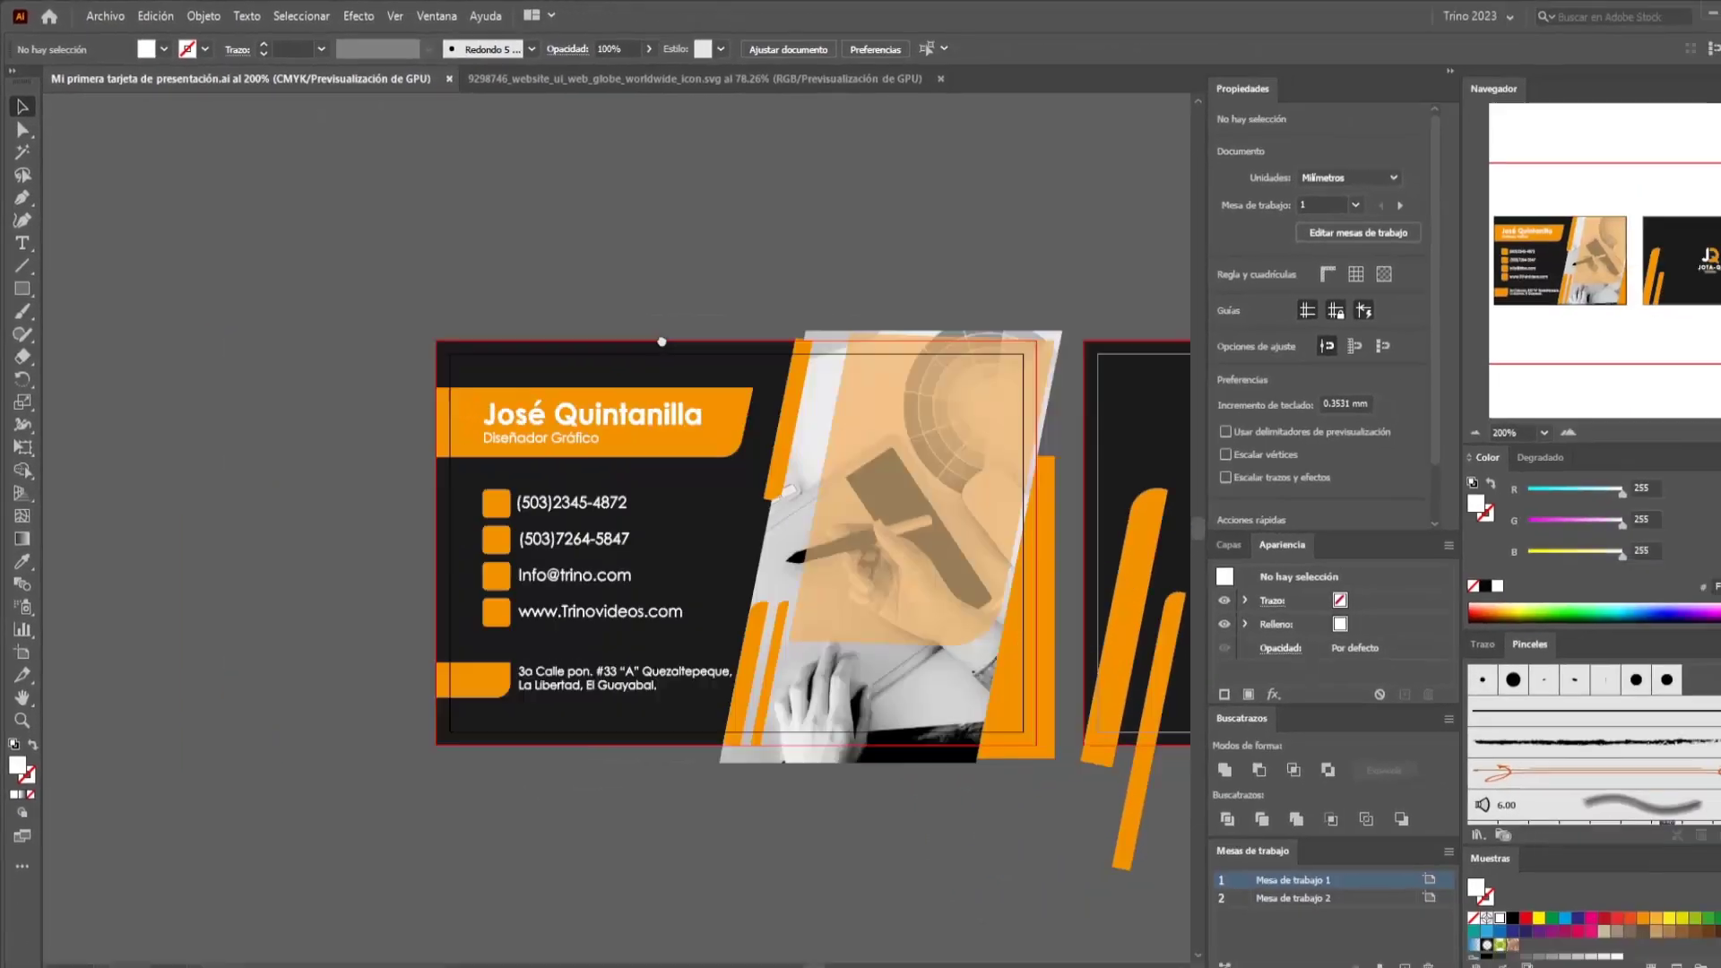
pyautogui.moveTo(662, 342); pyautogui.dragTo(845, 309)
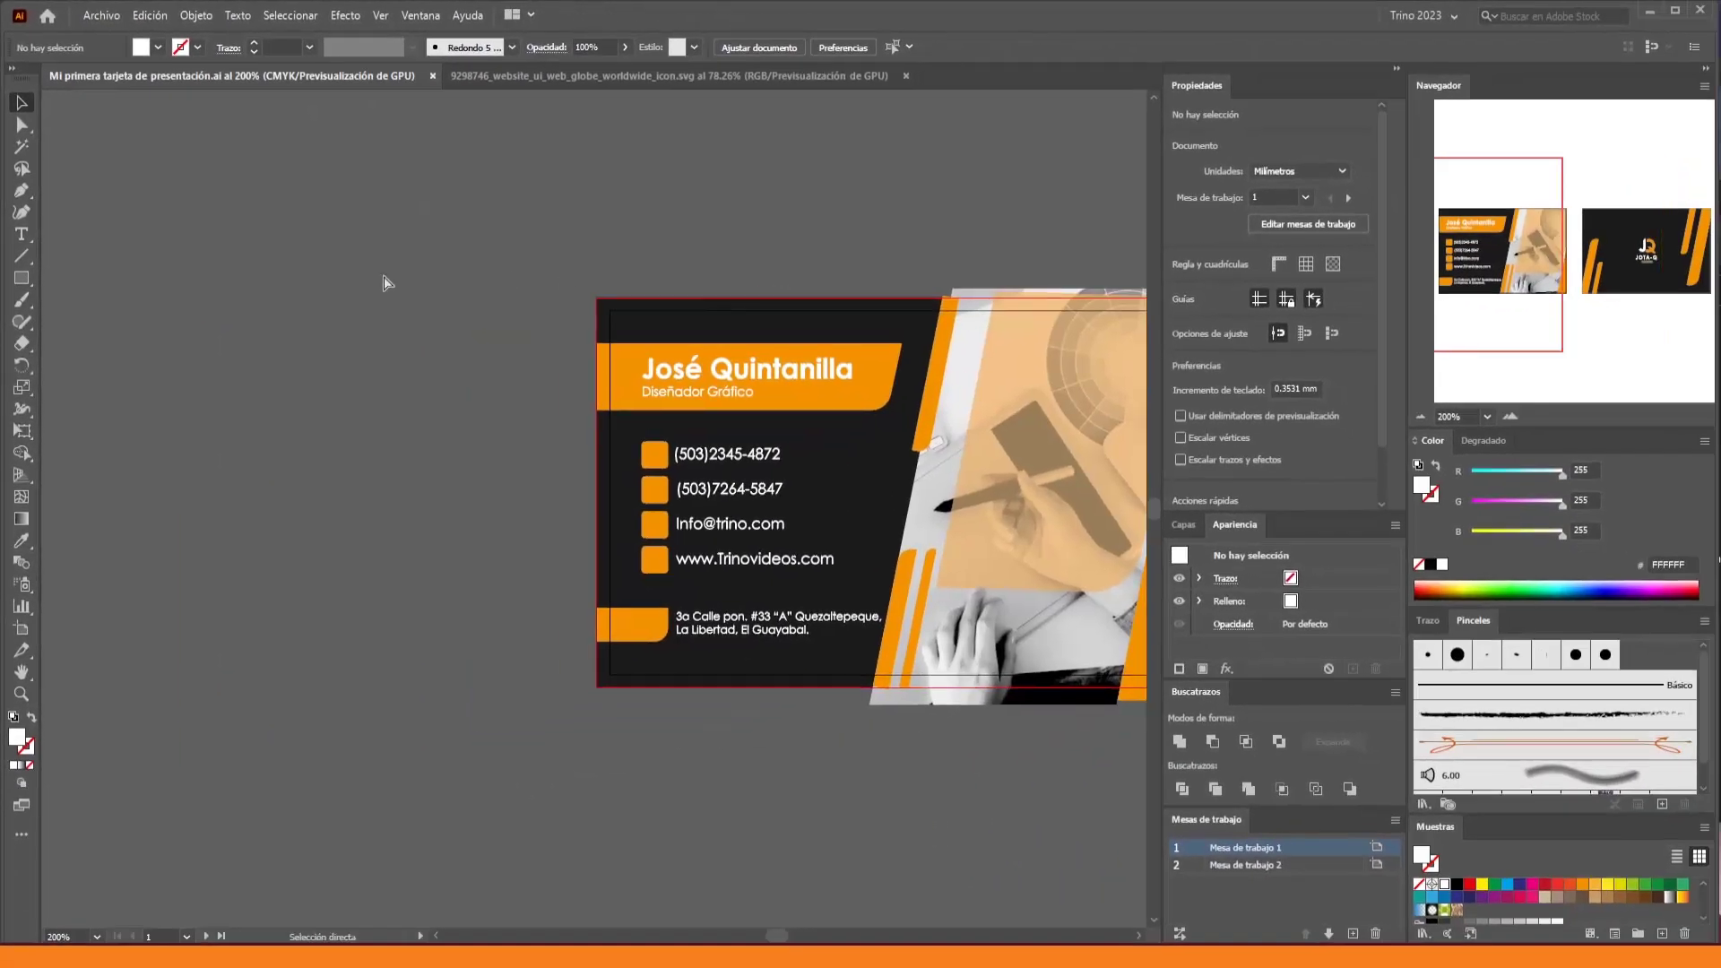
pyautogui.hotkey('ctrl', 'v')
pyautogui.hotkey('ctrl', '-')
pyautogui.hotkey('ctrl', '-')
pyautogui.hotkey('ctrl', '-')
pyautogui.hotkey('ctrl', '-')
pyautogui.moveTo(499, 305); pyautogui.dragTo(262, 618)
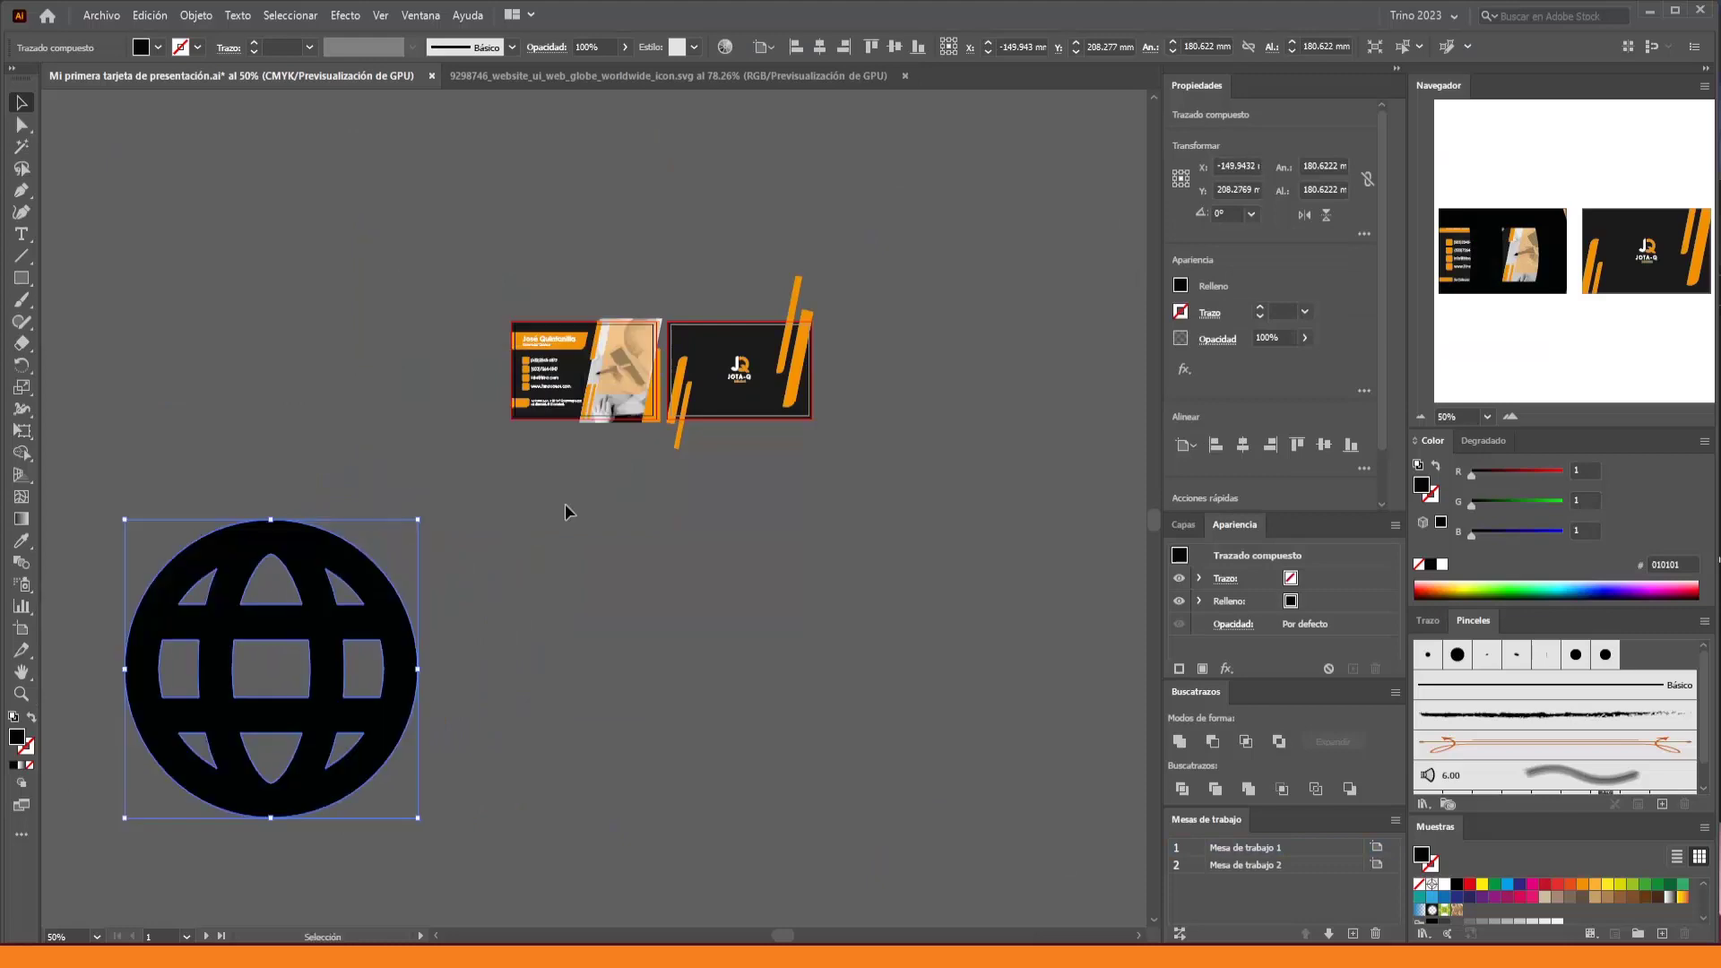
pyautogui.click(682, 75)
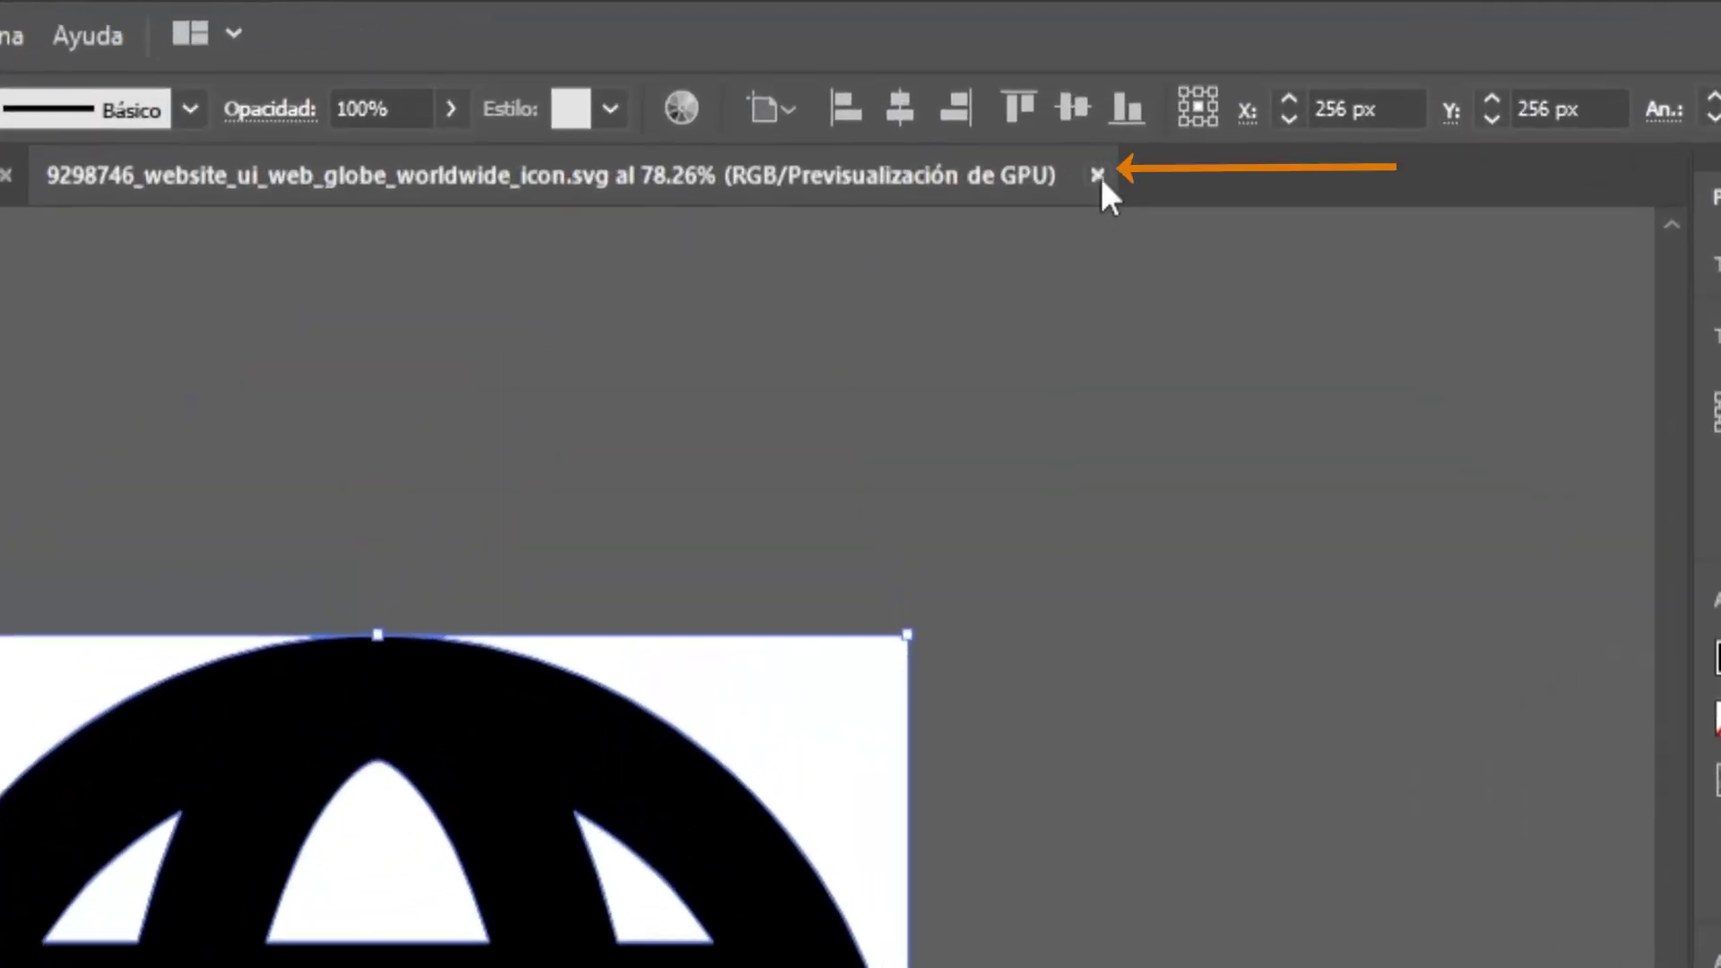
pyautogui.click(1098, 176)
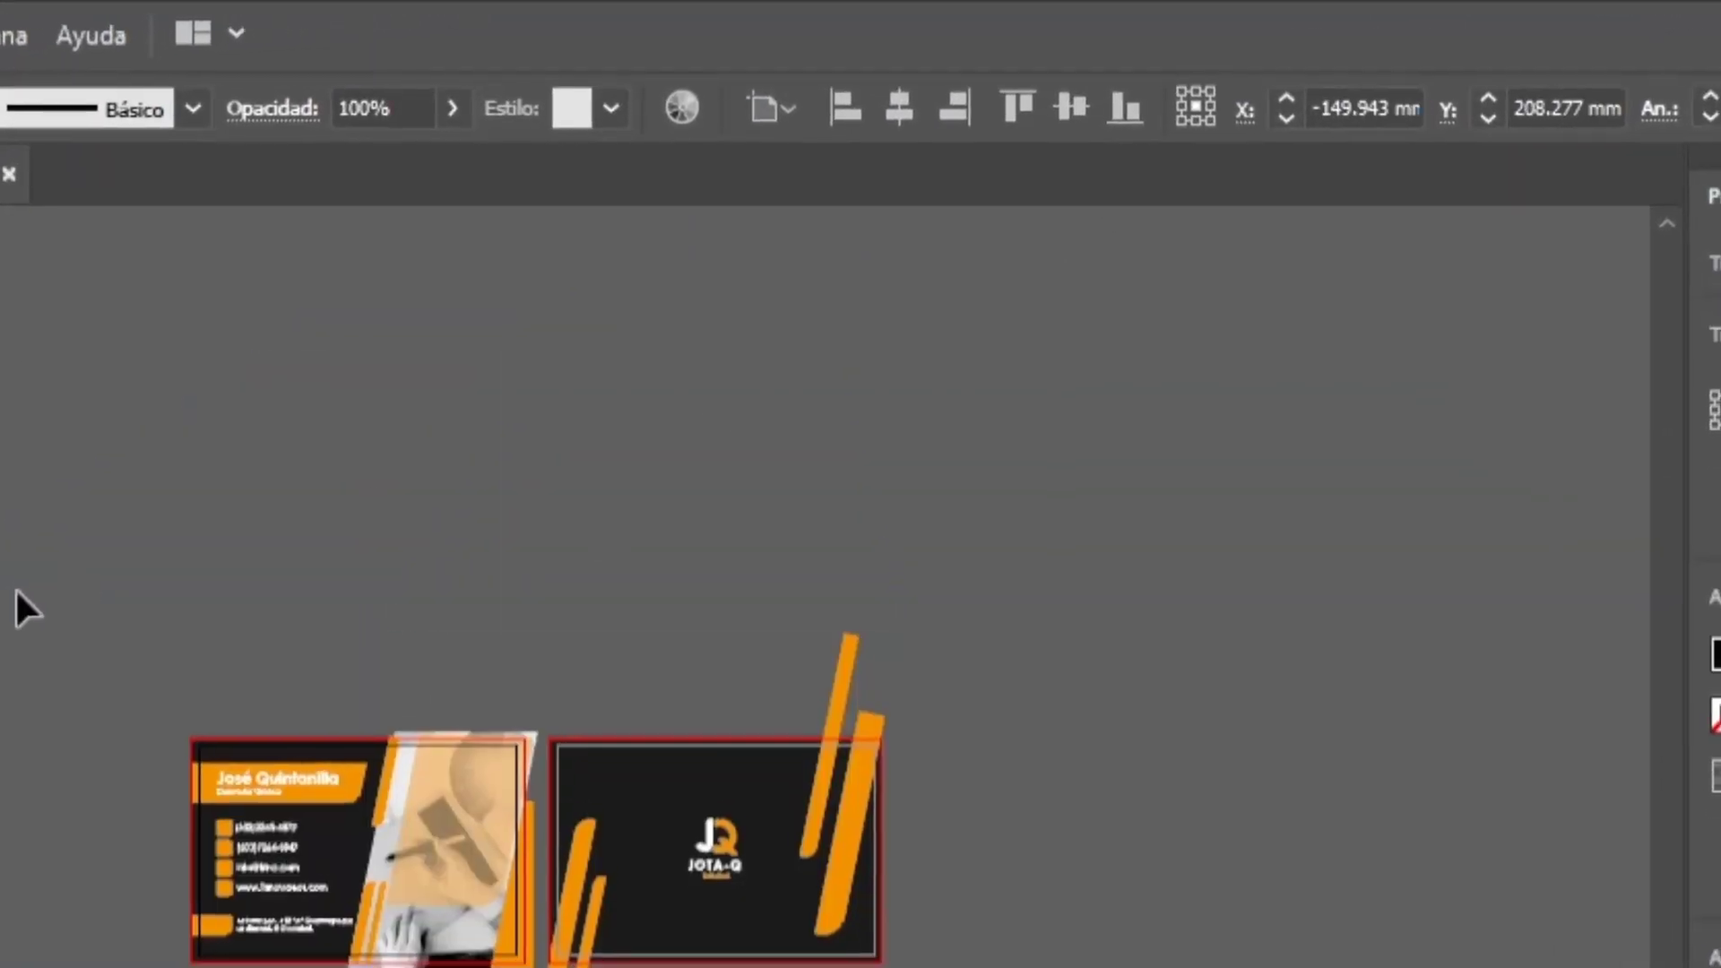
# Open 103176_mail_email_icon.svg from the iconos folder as a separate Illustrator document and copy its envelope icon
pyautogui.hotkey('alt', 'Tab')
pyautogui.click(809, 558)
pyautogui.moveTo(809, 558); pyautogui.dragTo(714, 45)
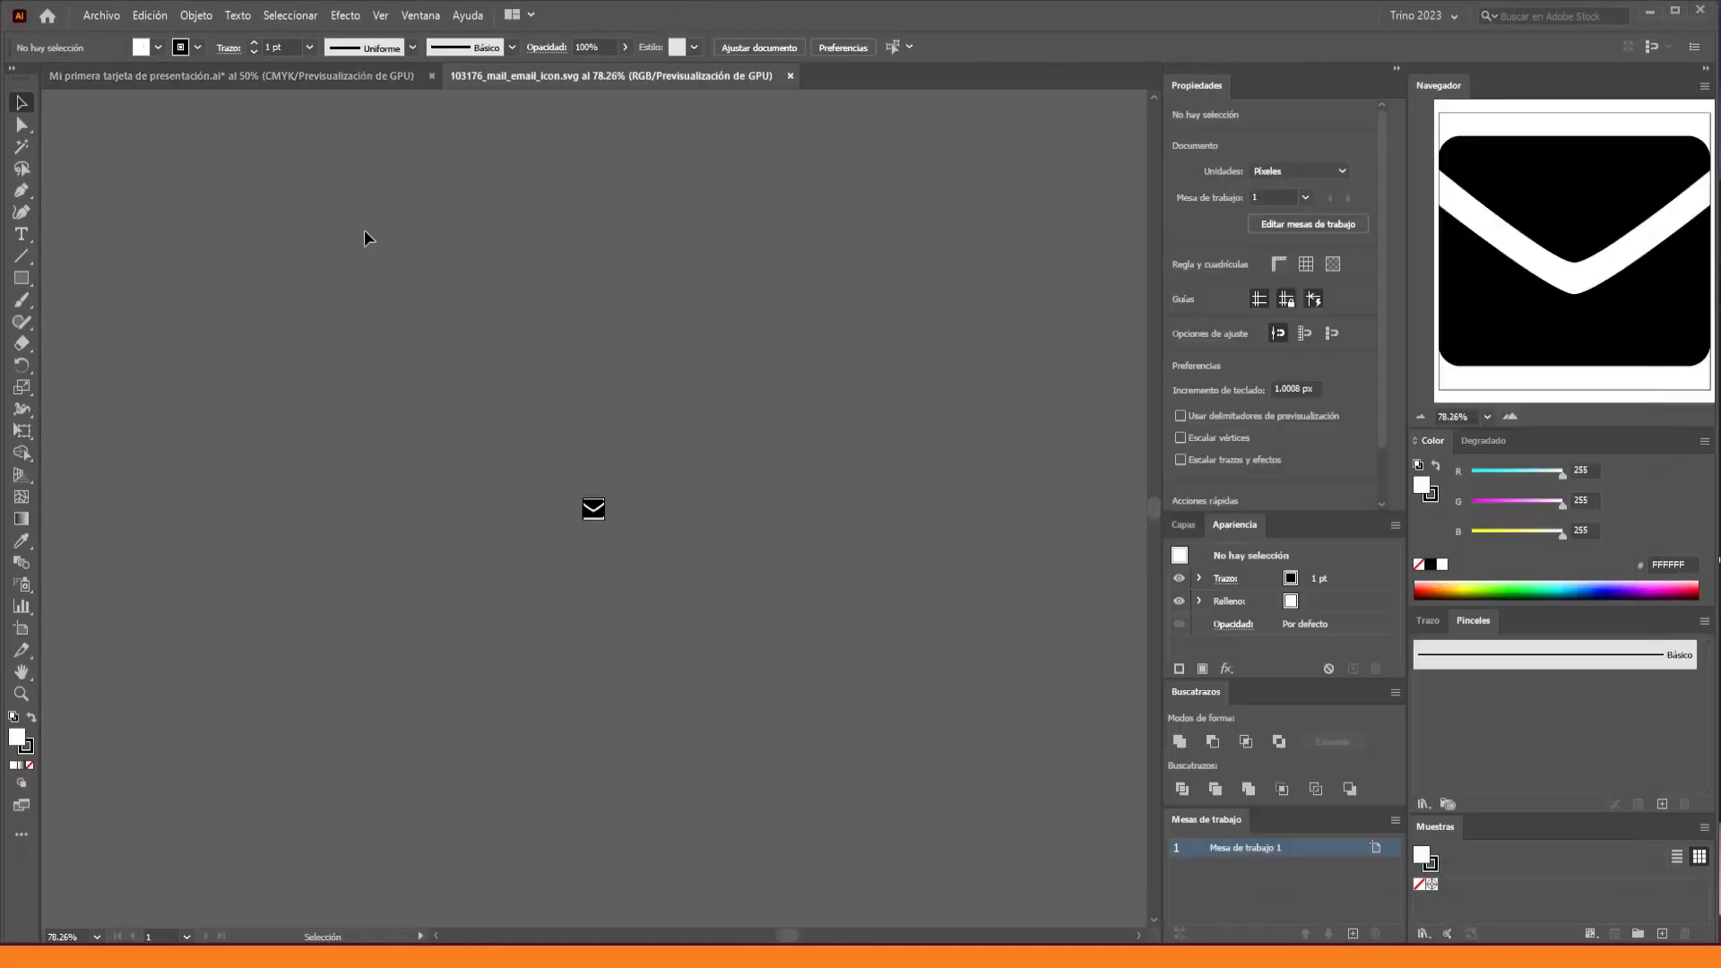
pyautogui.click(593, 511)
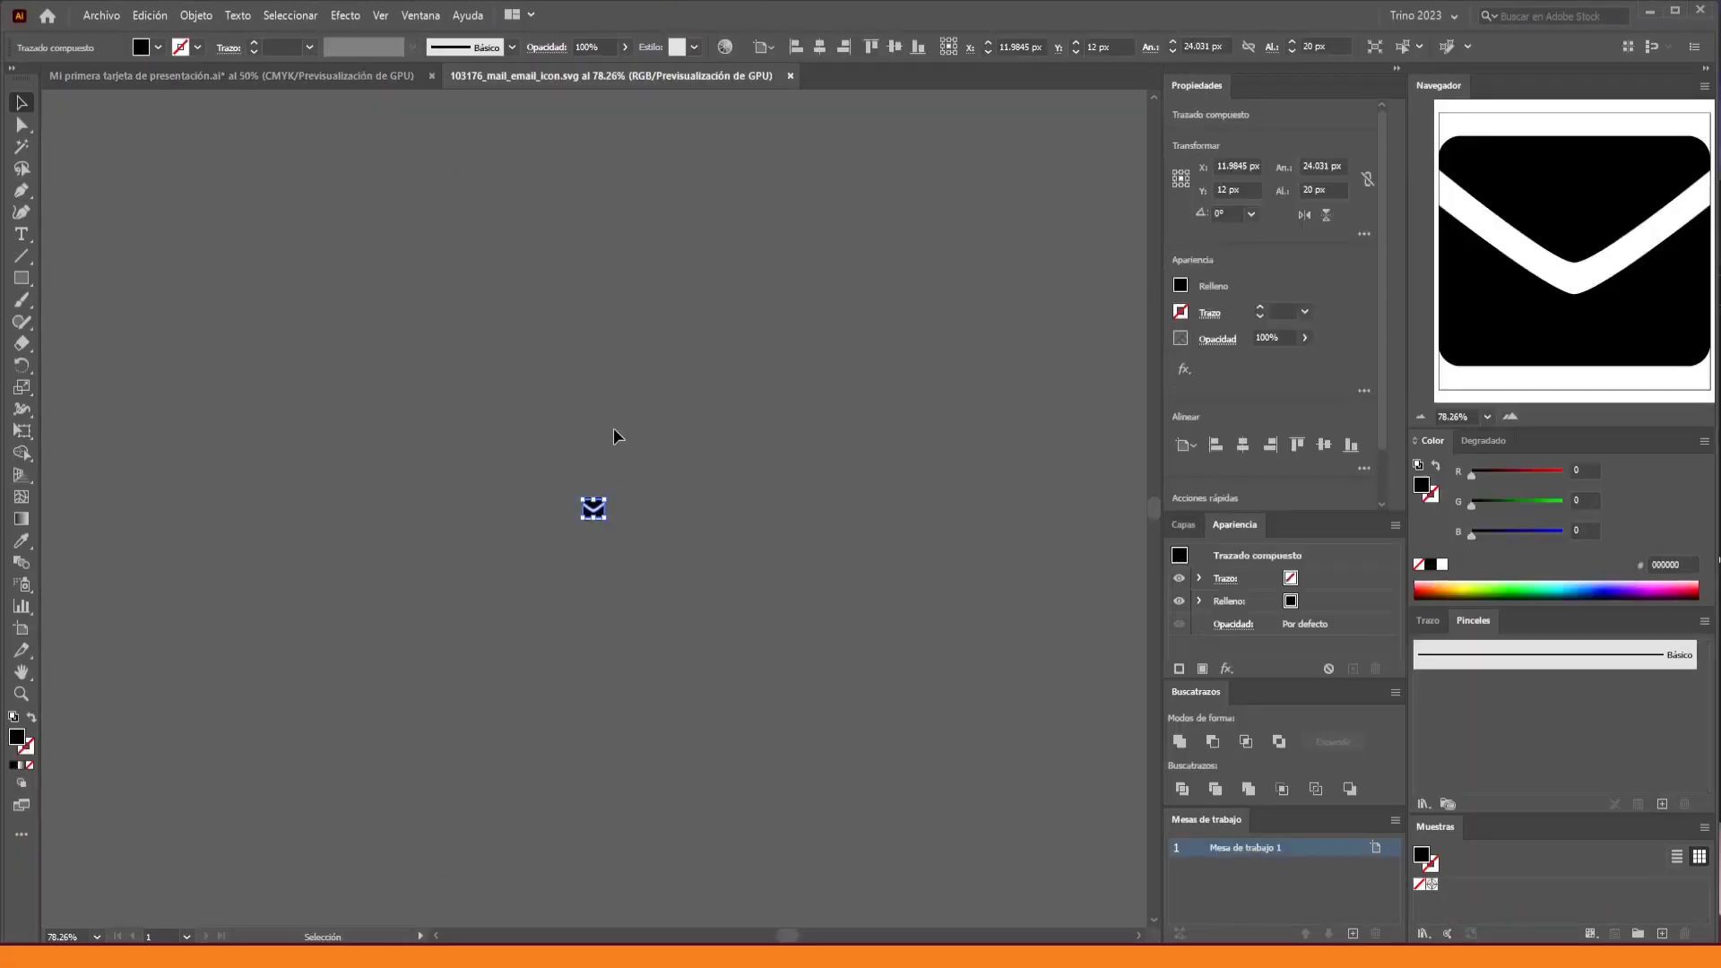
pyautogui.press('a')
pyautogui.press('v')
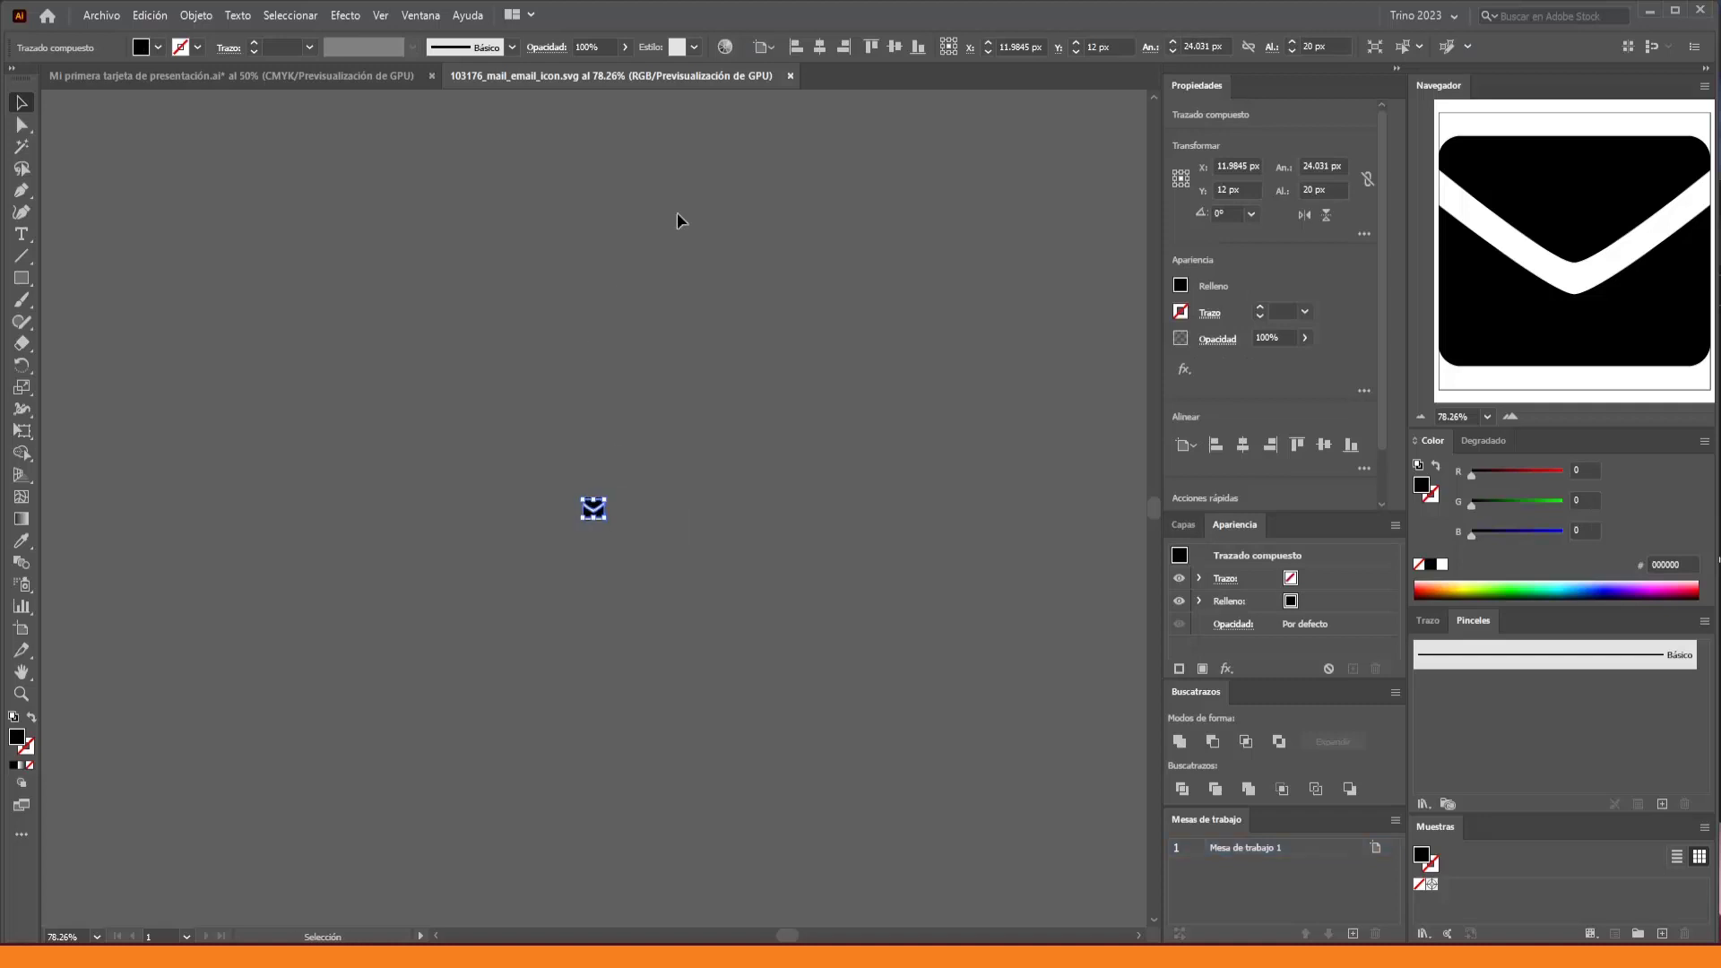
# Close the mail SVG, paste the envelope icon below the business cards, and move the globe closer to it
pyautogui.click(790, 75)
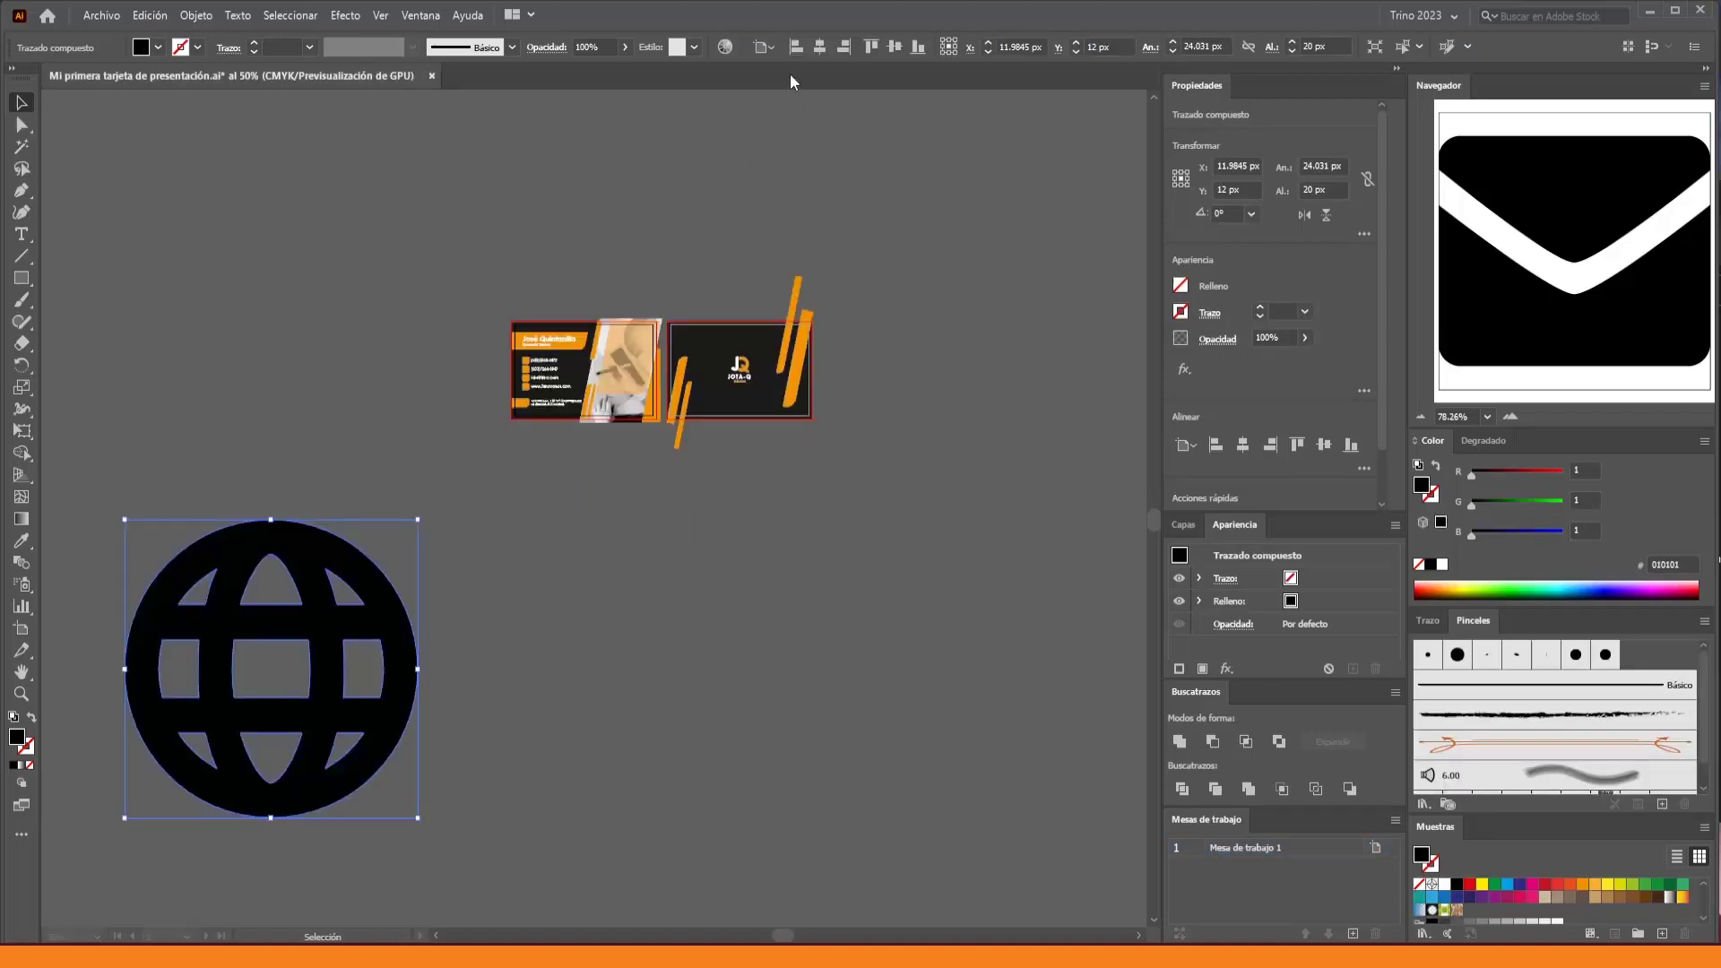
pyautogui.click(625, 585)
pyautogui.hotkey('ctrl', 'v')
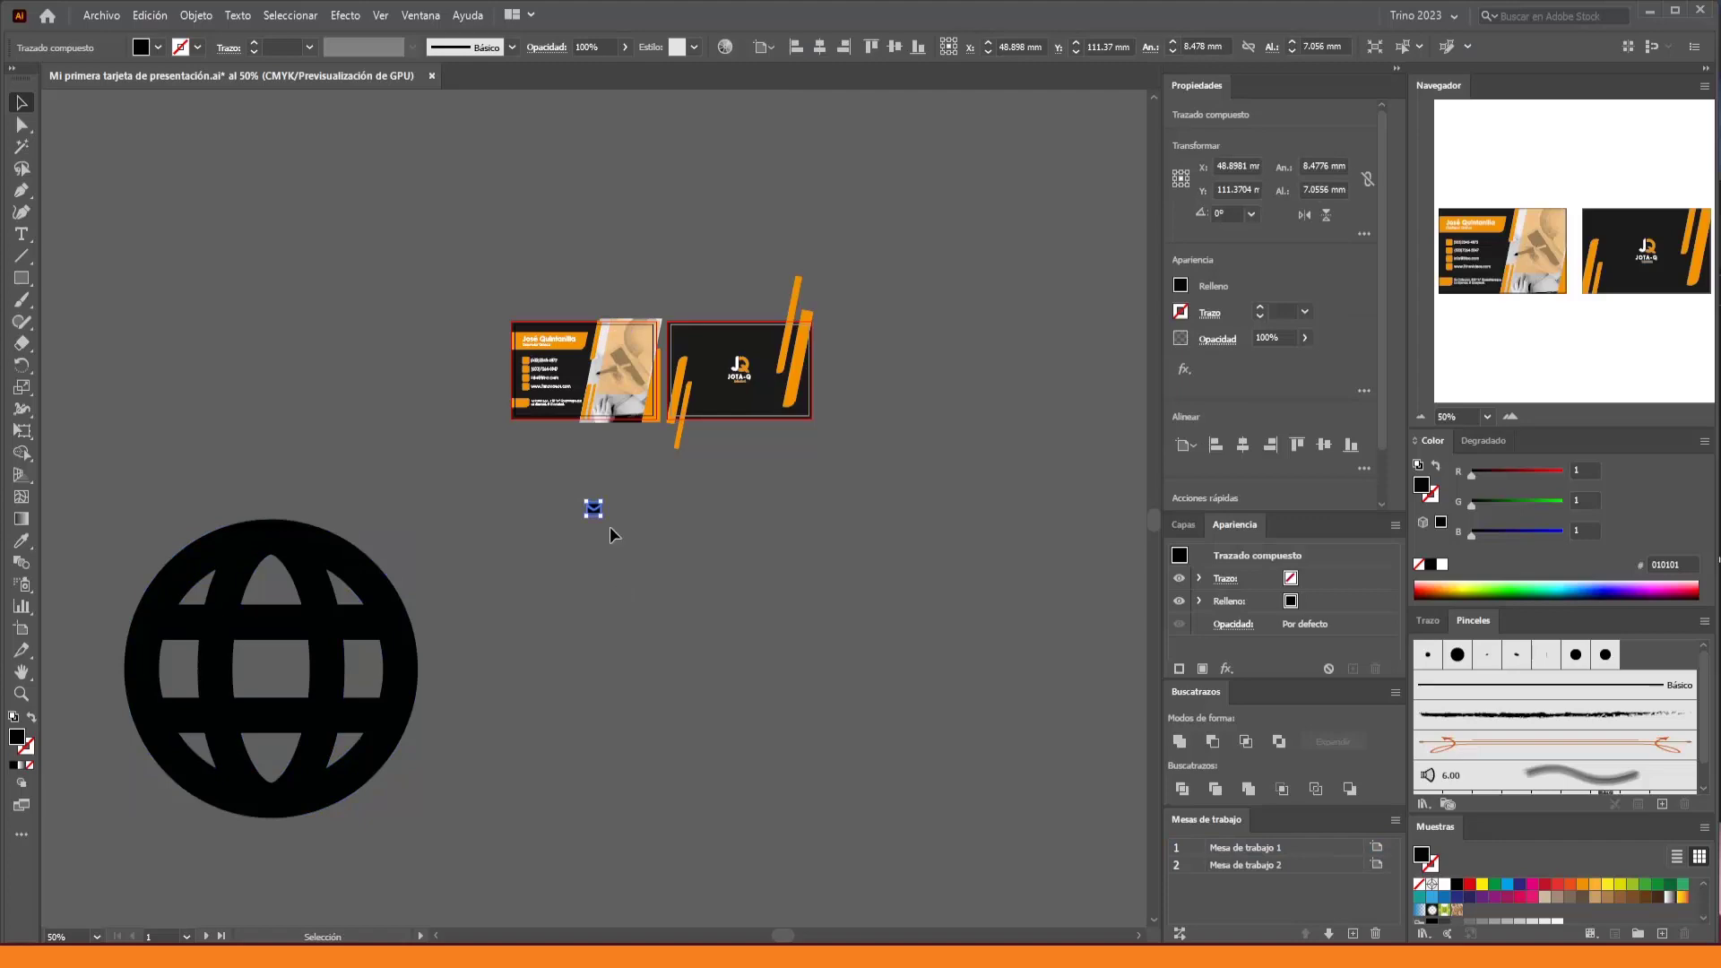
pyautogui.moveTo(388, 627); pyautogui.dragTo(485, 537)
pyautogui.hotkey('ctrl', '1')
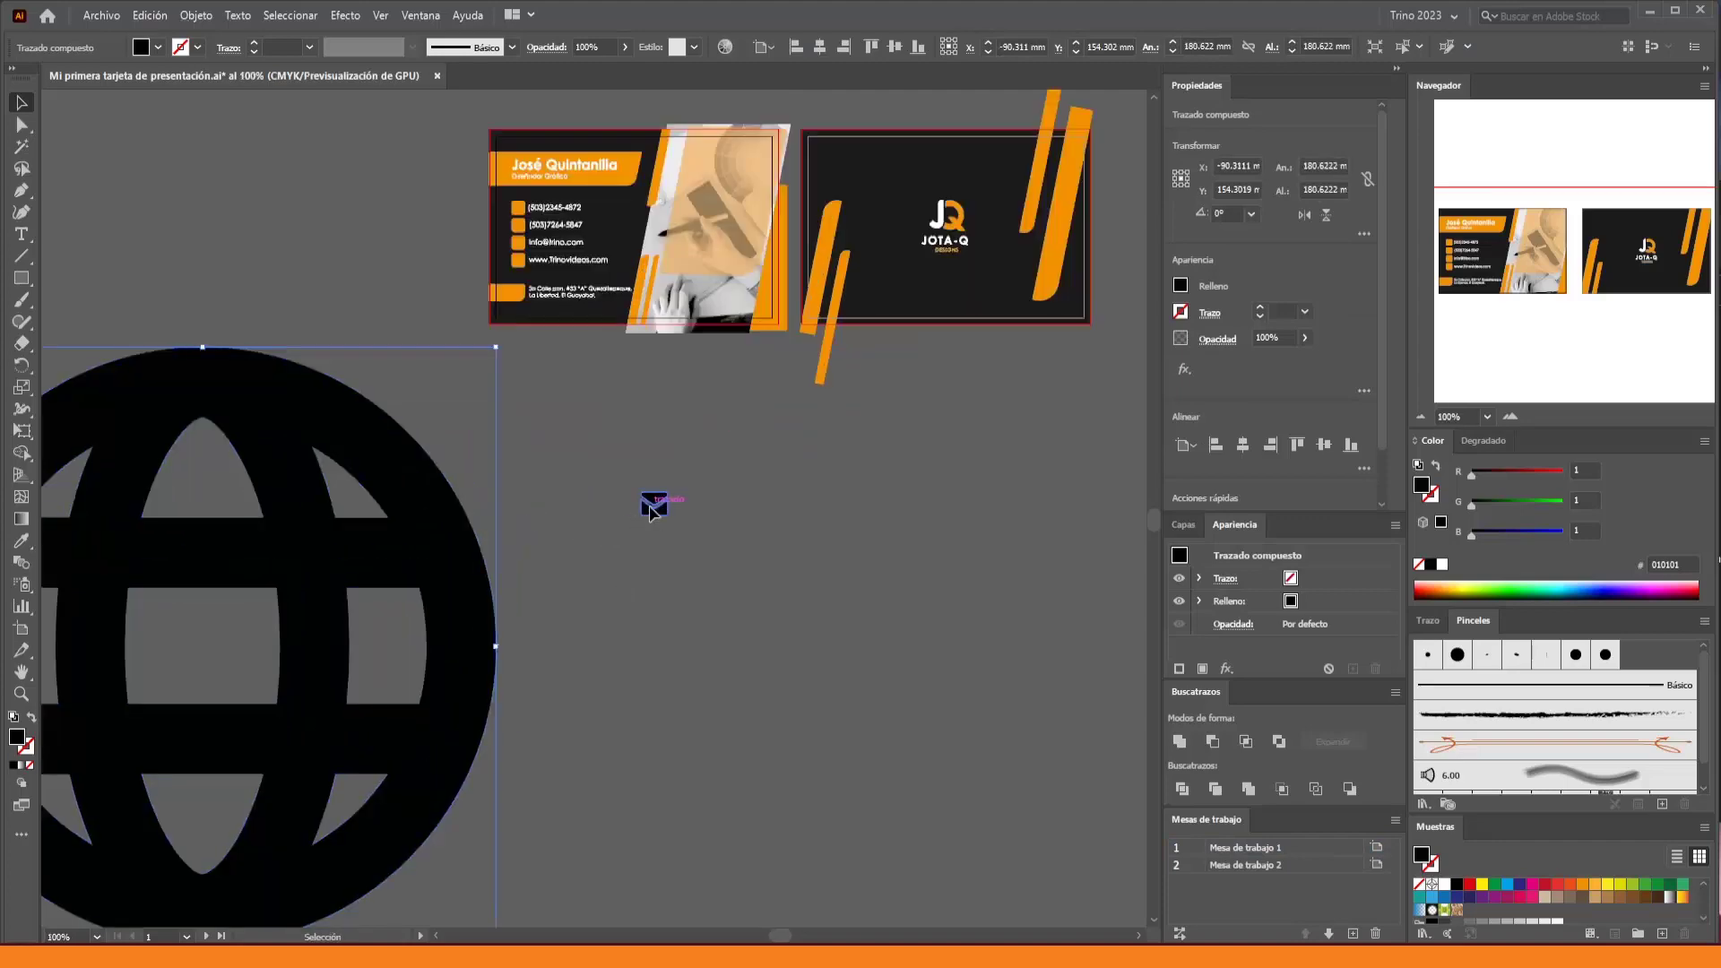
pyautogui.hotkey('ctrl', '-')
pyautogui.click(593, 495)
# Open 5305166_call_chat_mobile_whatsapp_whatsapp logo_icon.svg from the iconos folder as a separate document and copy the whole WhatsApp icon
pyautogui.hotkey('alt', 'Tab')
pyautogui.click(873, 616)
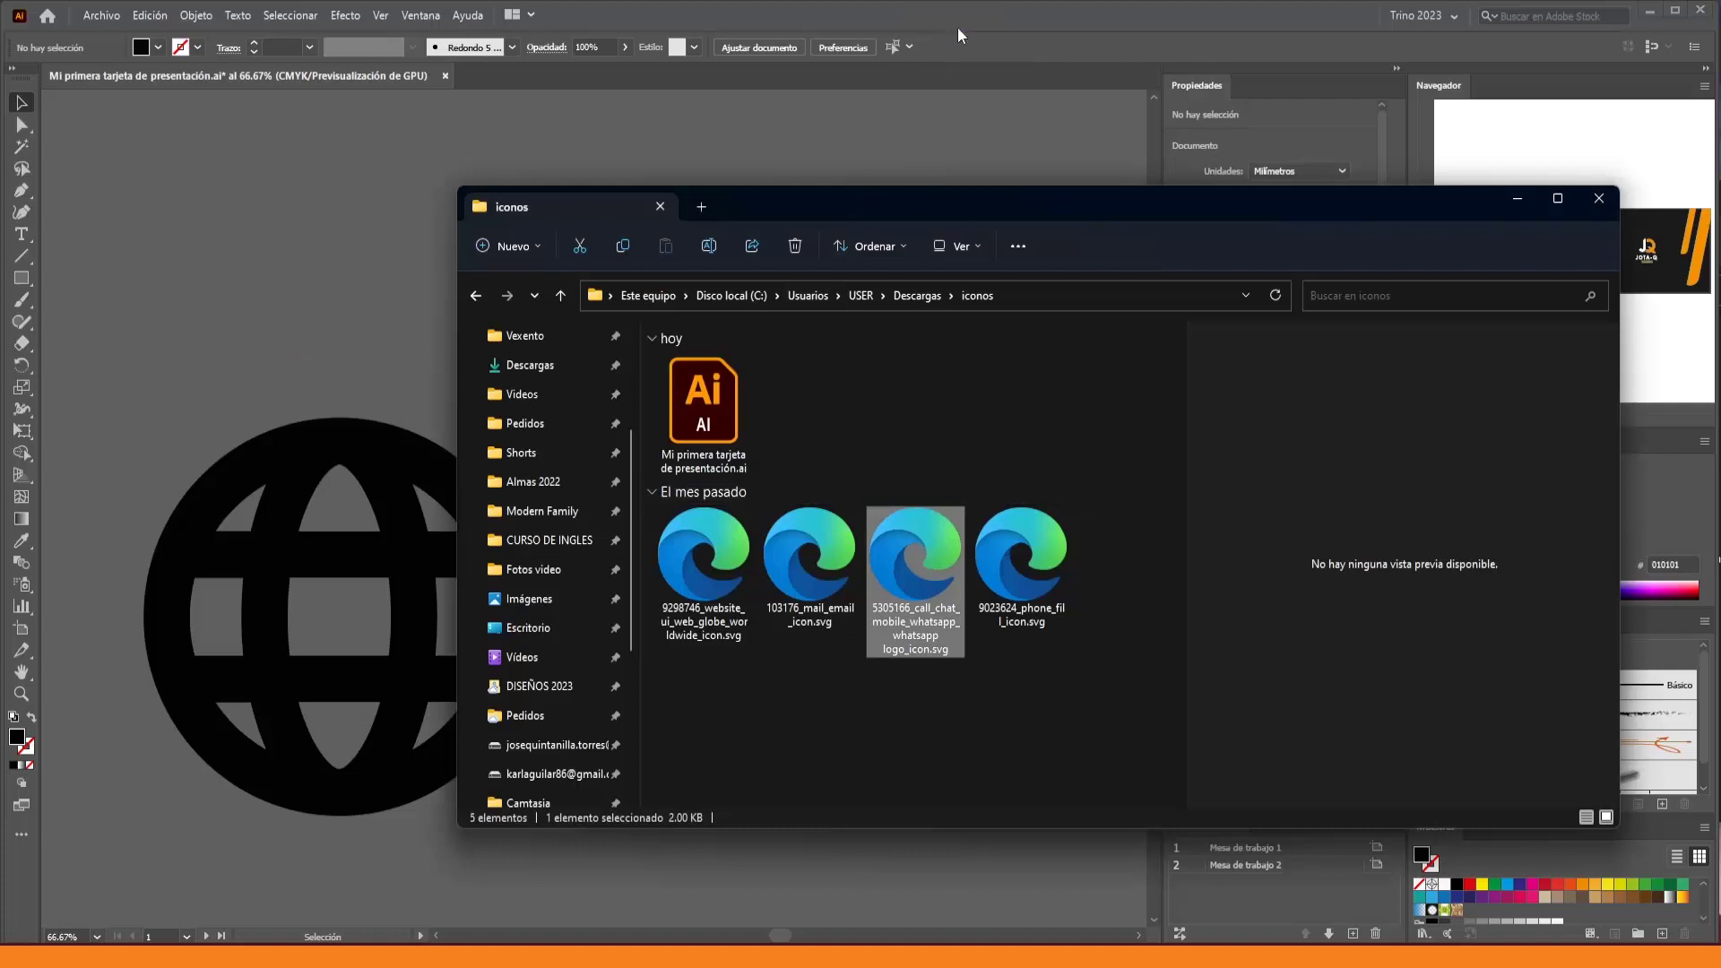
pyautogui.moveTo(957, 28); pyautogui.dragTo(955, 32)
pyautogui.click(948, 214)
pyautogui.scroll(-3, 789, 338)
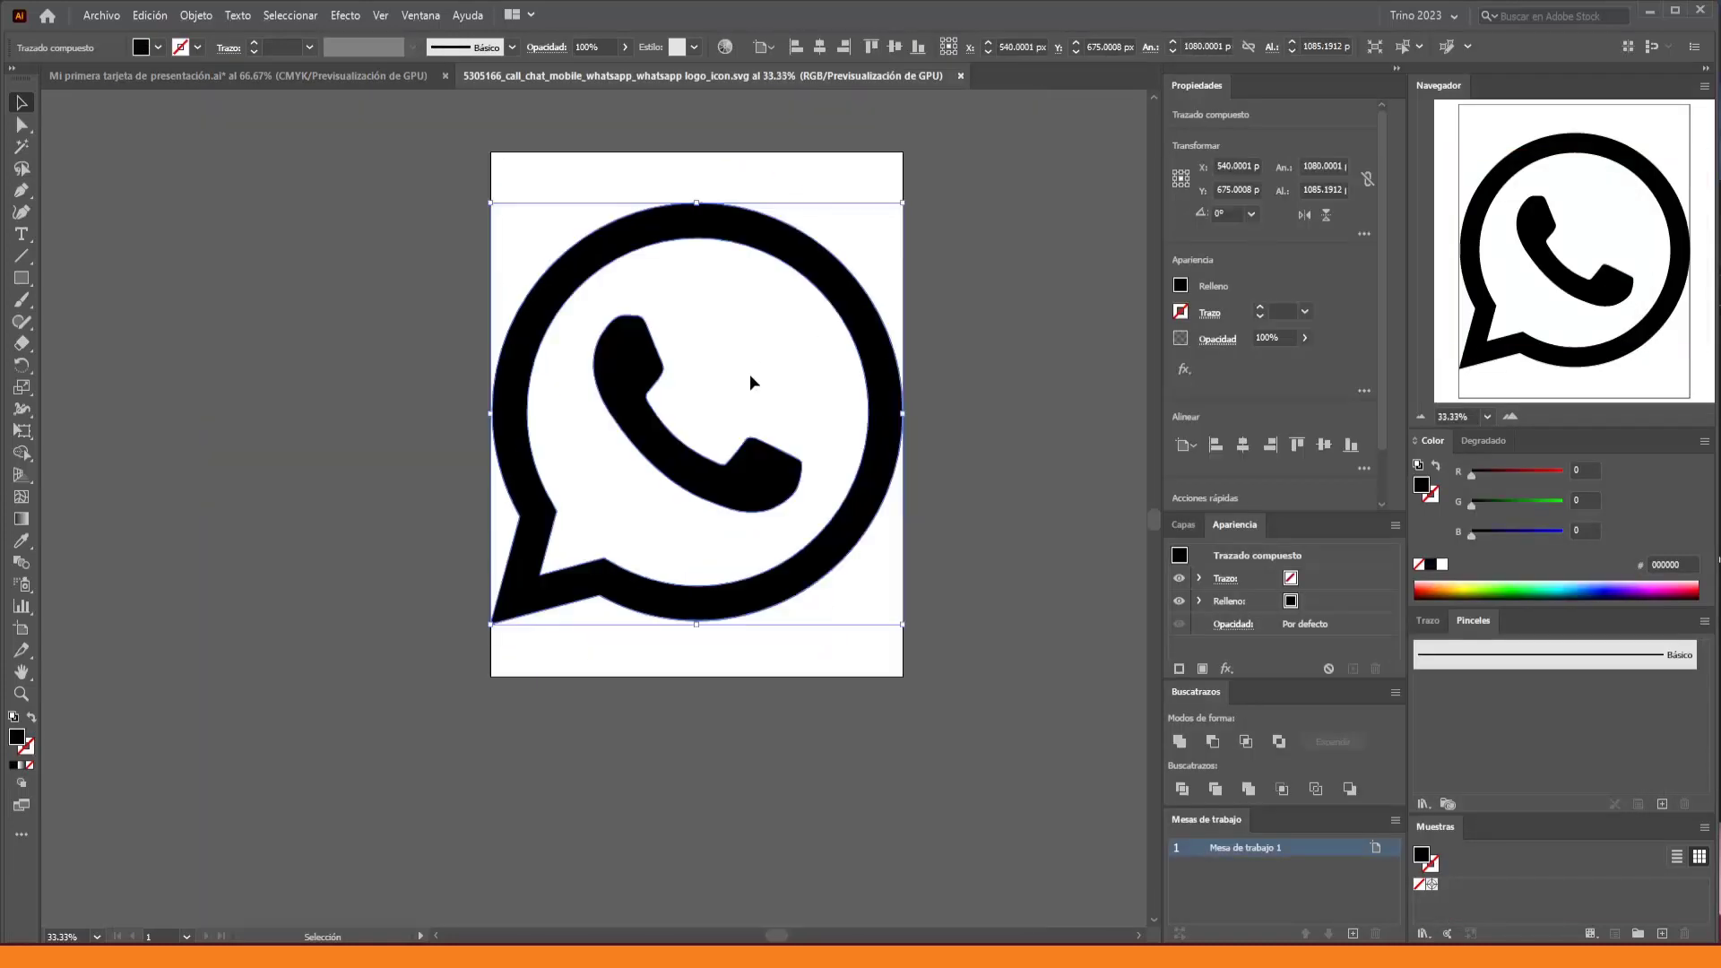
pyautogui.press('a')
pyautogui.press('v')
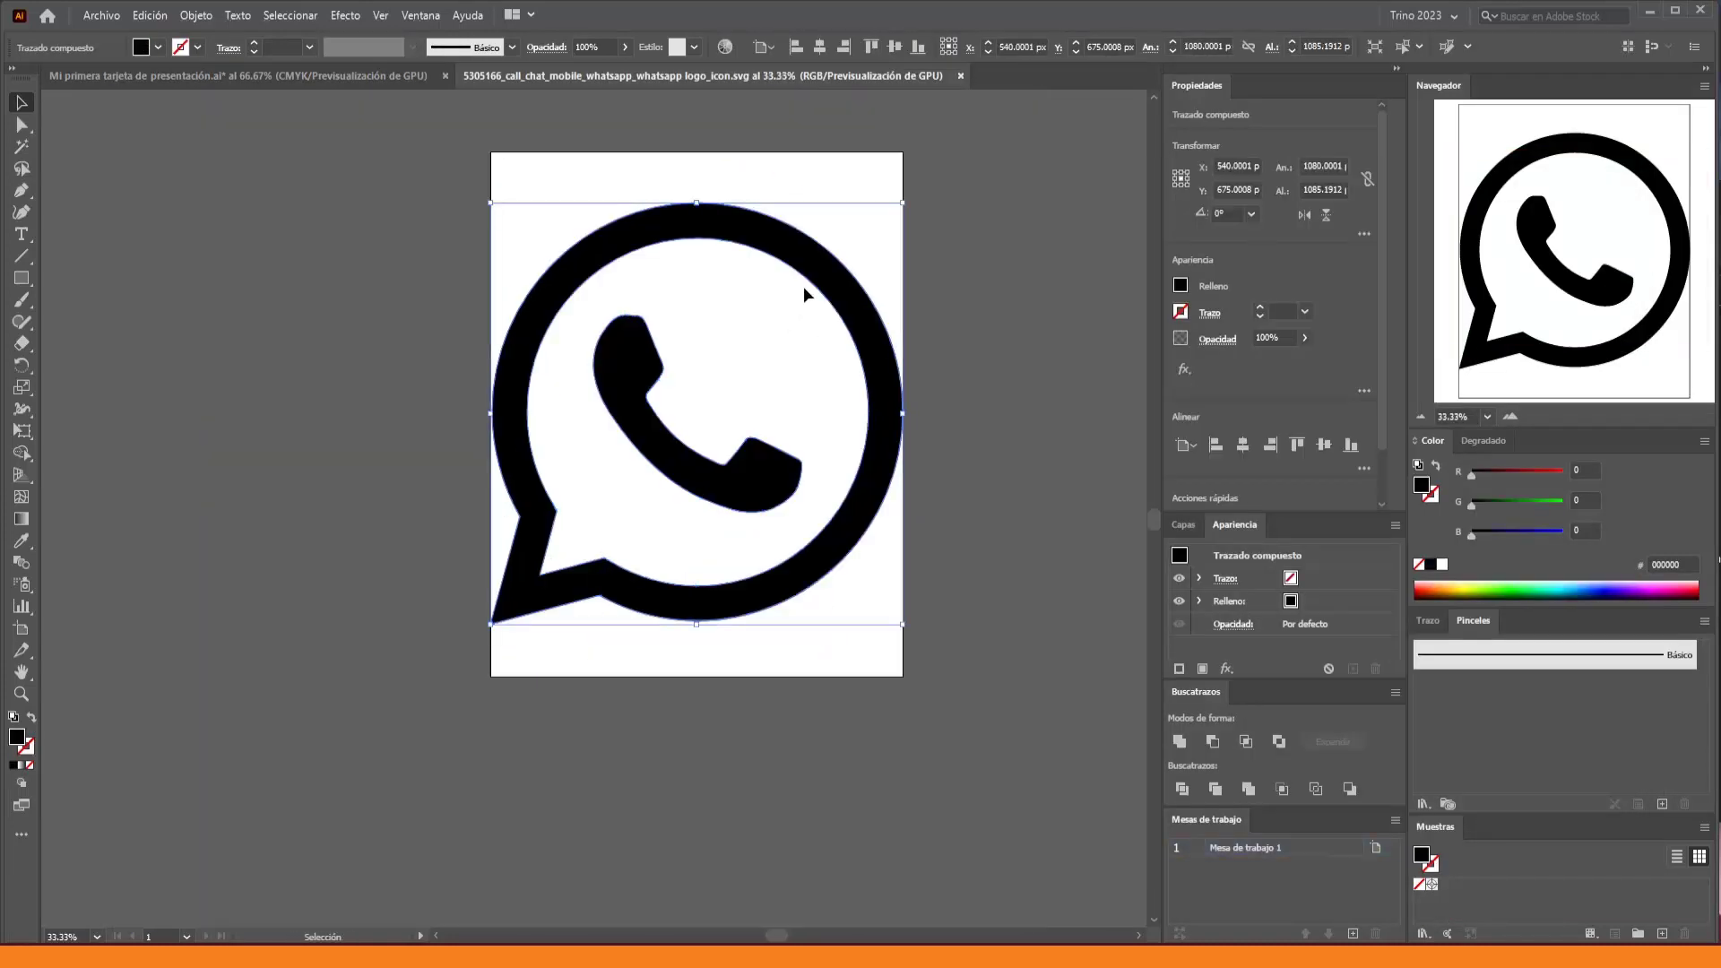
# Close the WhatsApp SVG, paste the icon into the business card document, and move it below the cards
pyautogui.click(960, 75)
pyautogui.hotkey('ctrl', 'v')
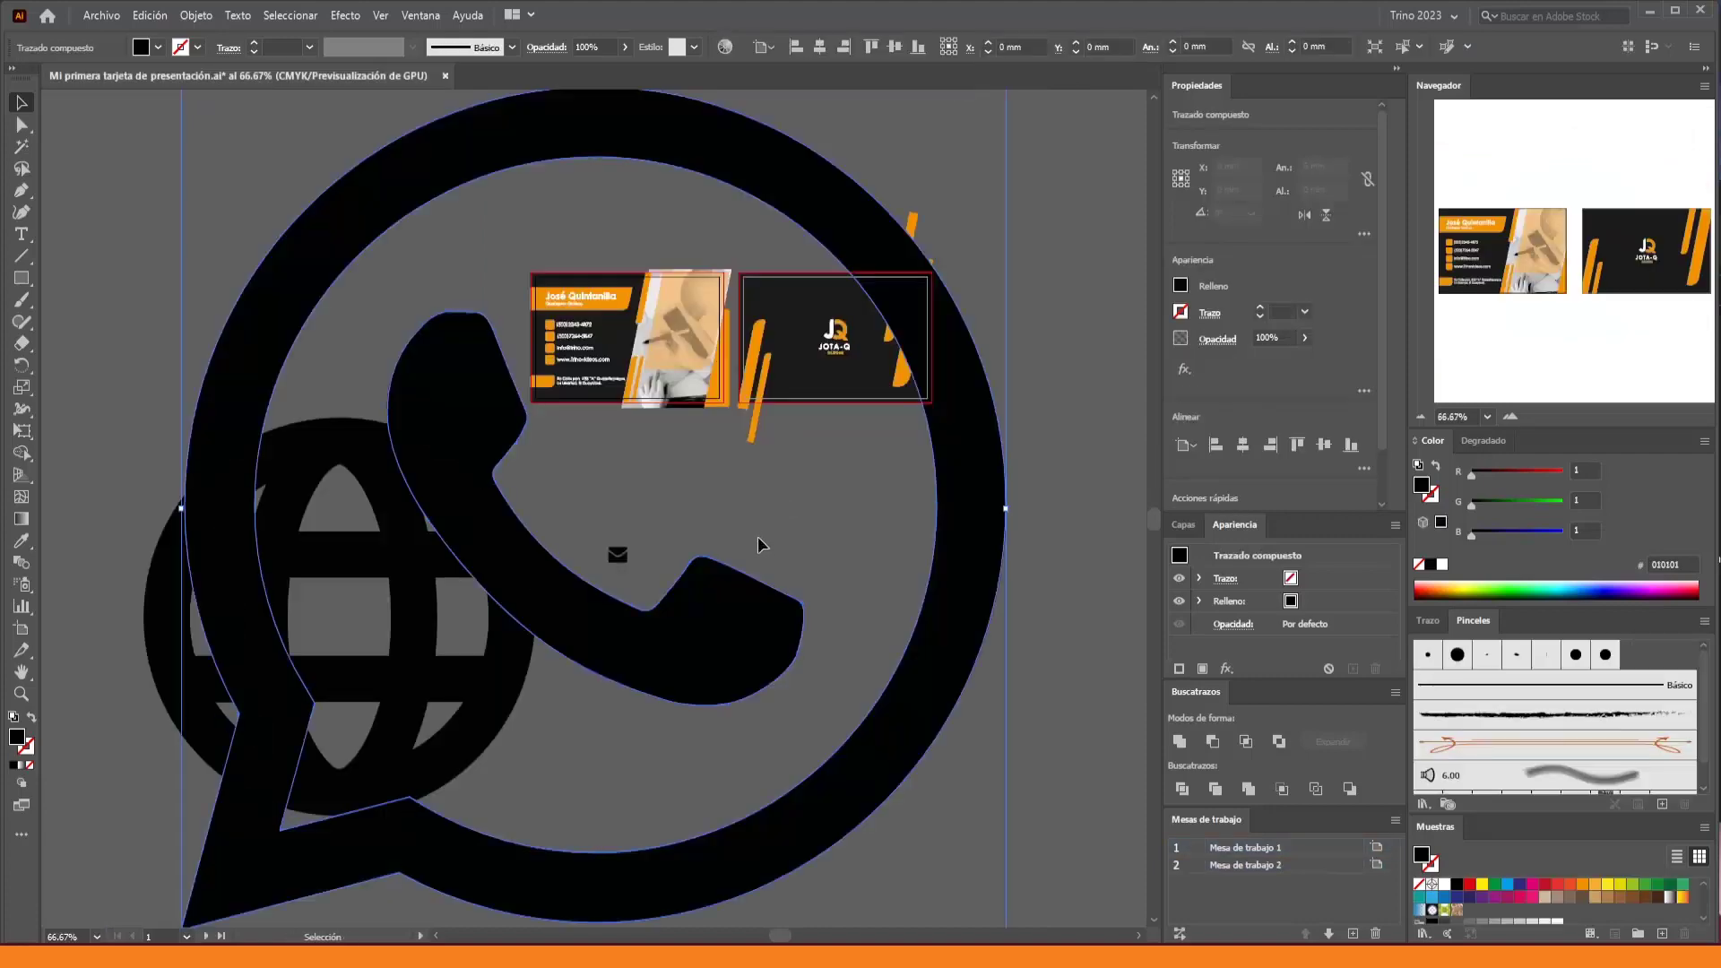
pyautogui.scroll(-3, 848, 665)
pyautogui.moveTo(848, 665); pyautogui.dragTo(851, 577)
pyautogui.click(860, 276)
# Open 9023624_phone_fill_icon.svg from the iconos folder as a separate document and copy the phone icon
pyautogui.hotkey('alt', 'Tab')
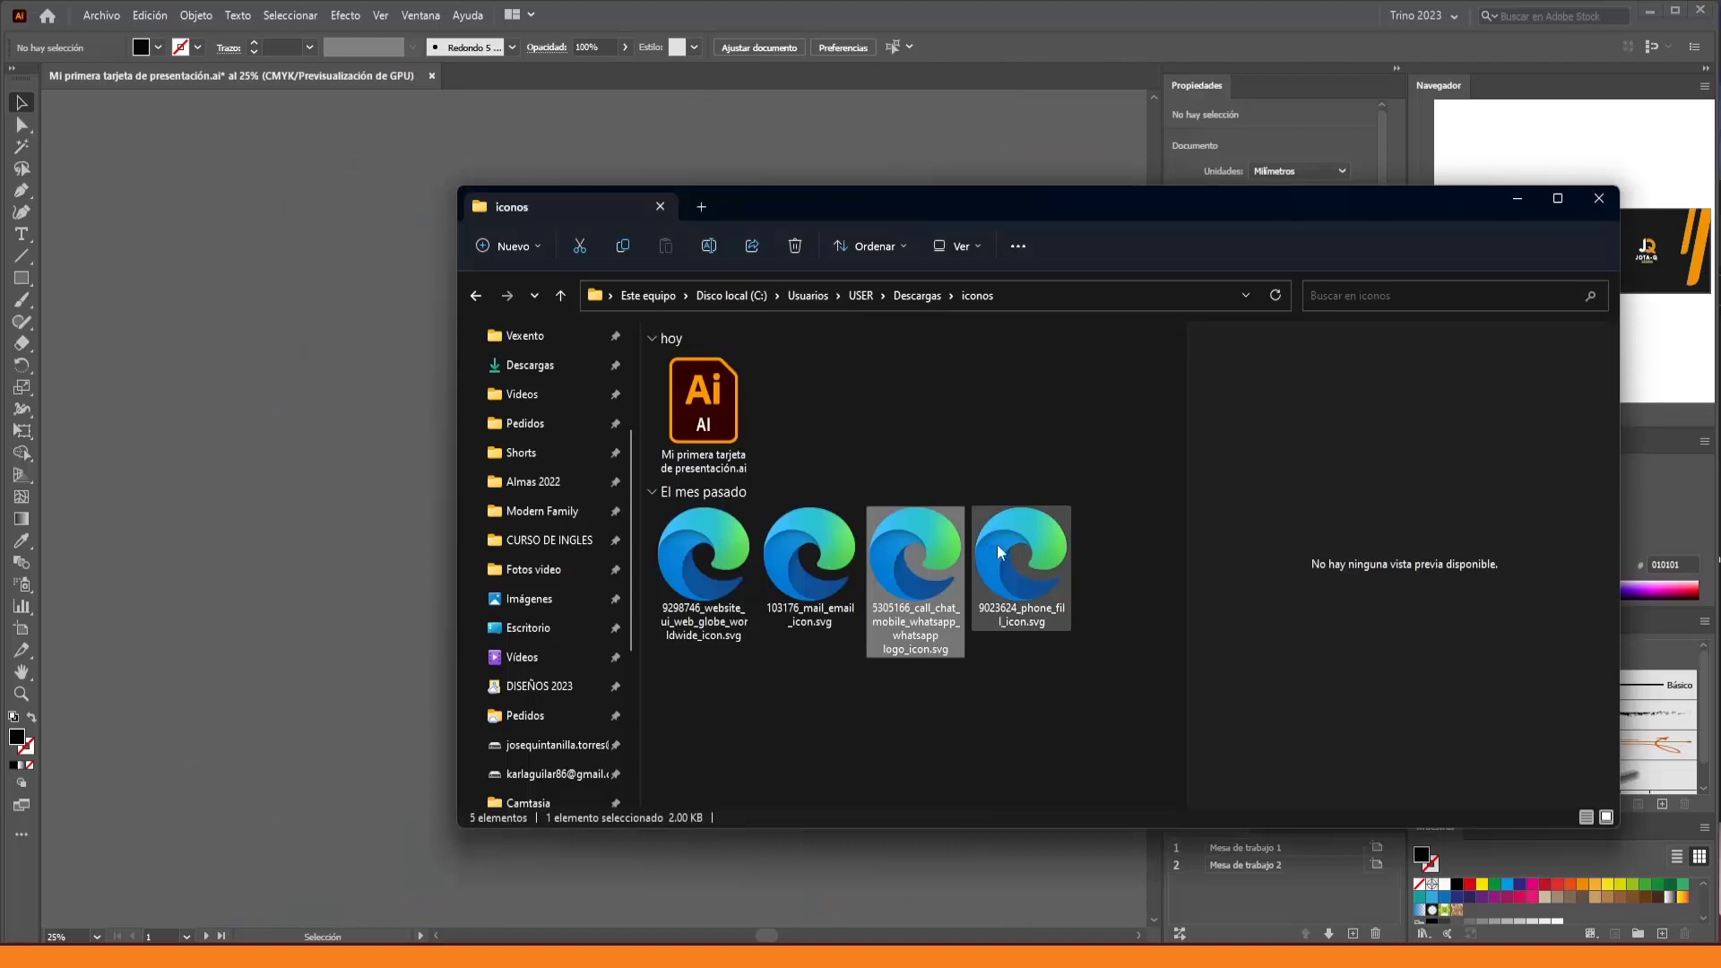
pyautogui.moveTo(1024, 545); pyautogui.dragTo(966, 47)
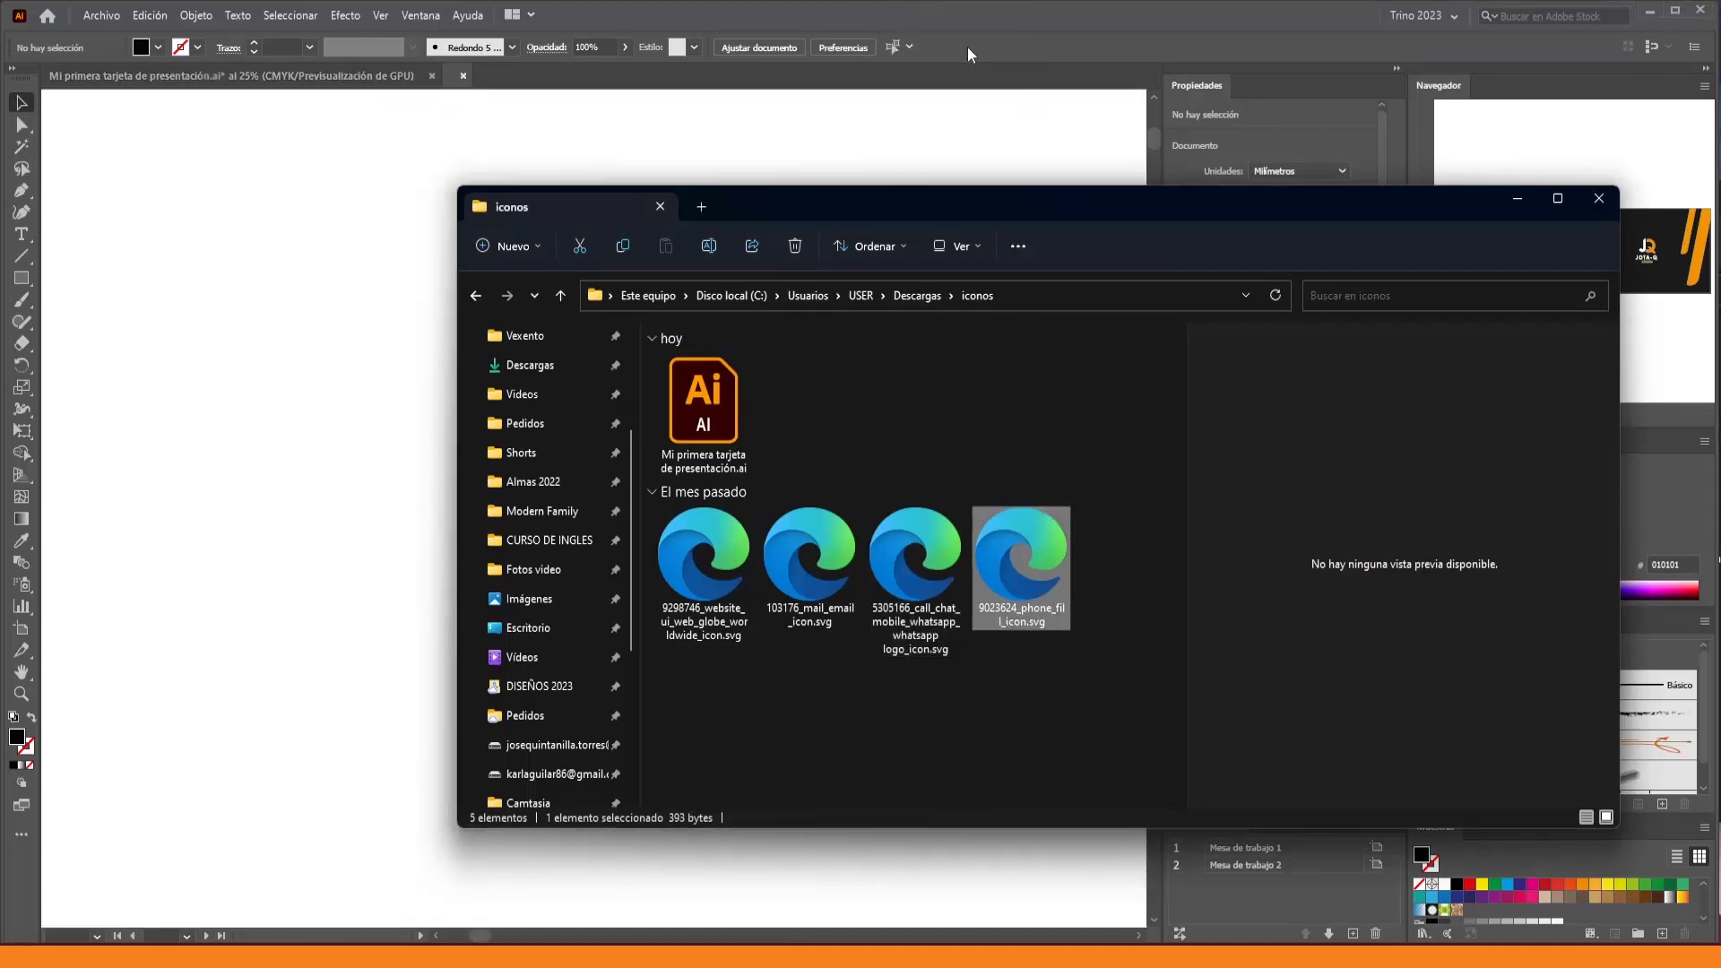
pyautogui.hotkey('ctrl', 'a')
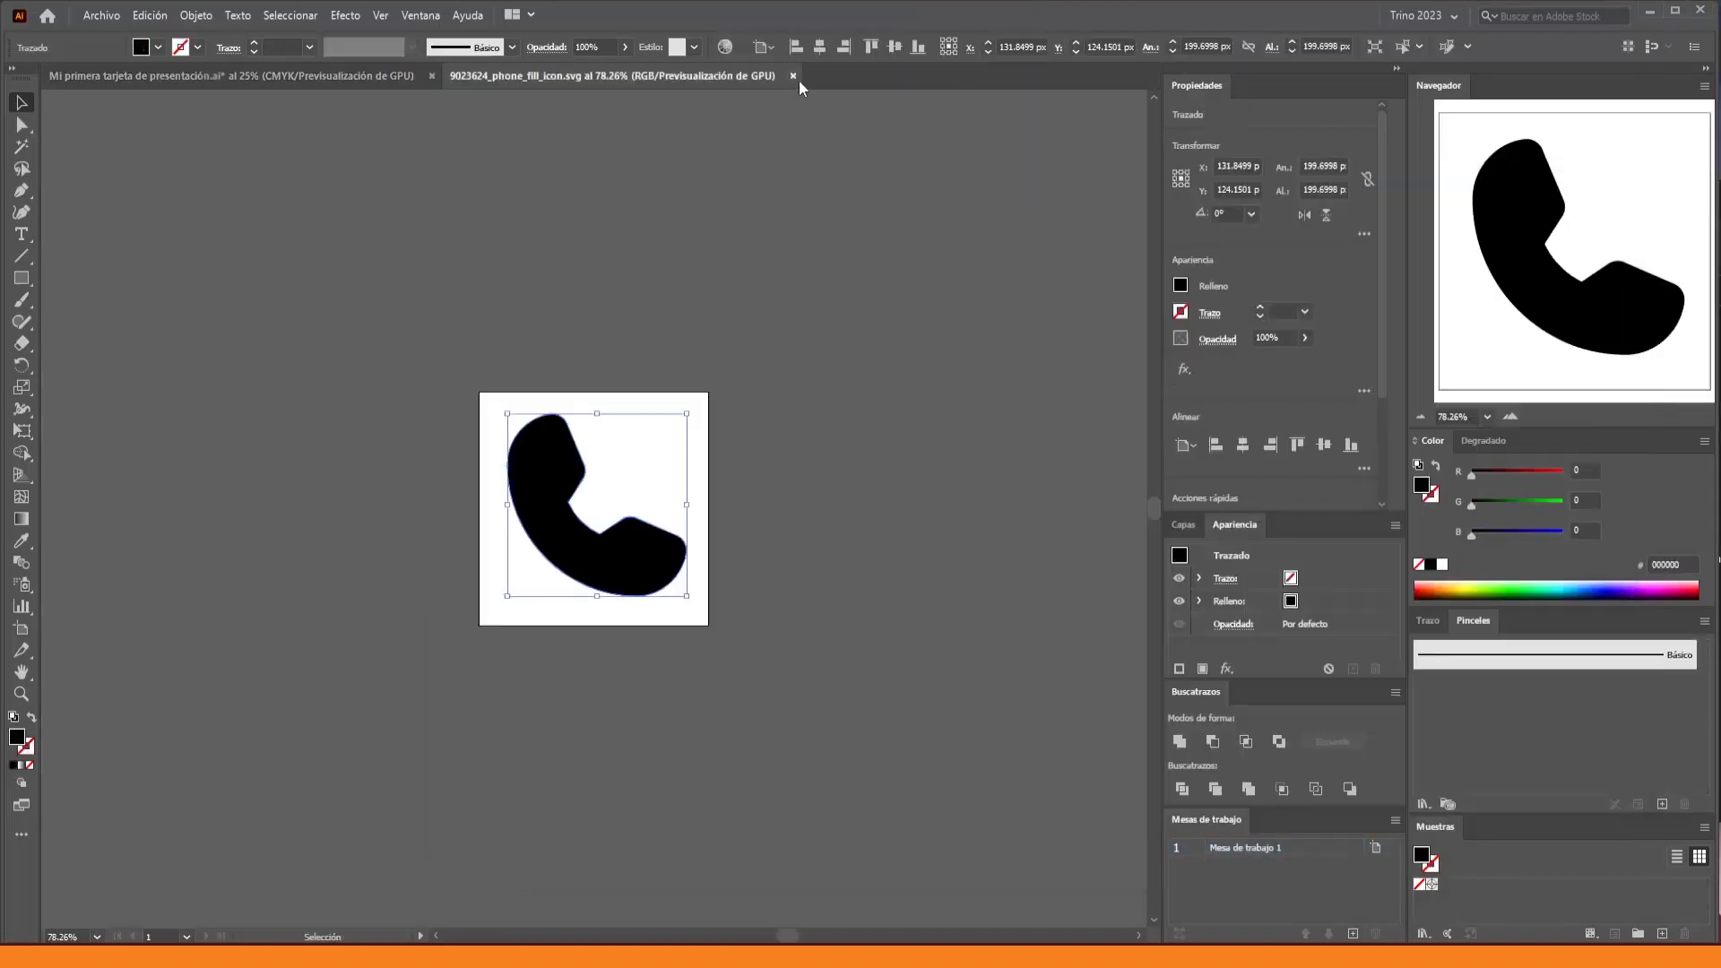
# Close the phone SVG and paste the phone icon into the card document between the globe and WhatsApp icons
pyautogui.click(793, 76)
pyautogui.hotkey('ctrl', 'v')
pyautogui.moveTo(608, 524); pyautogui.dragTo(636, 633)
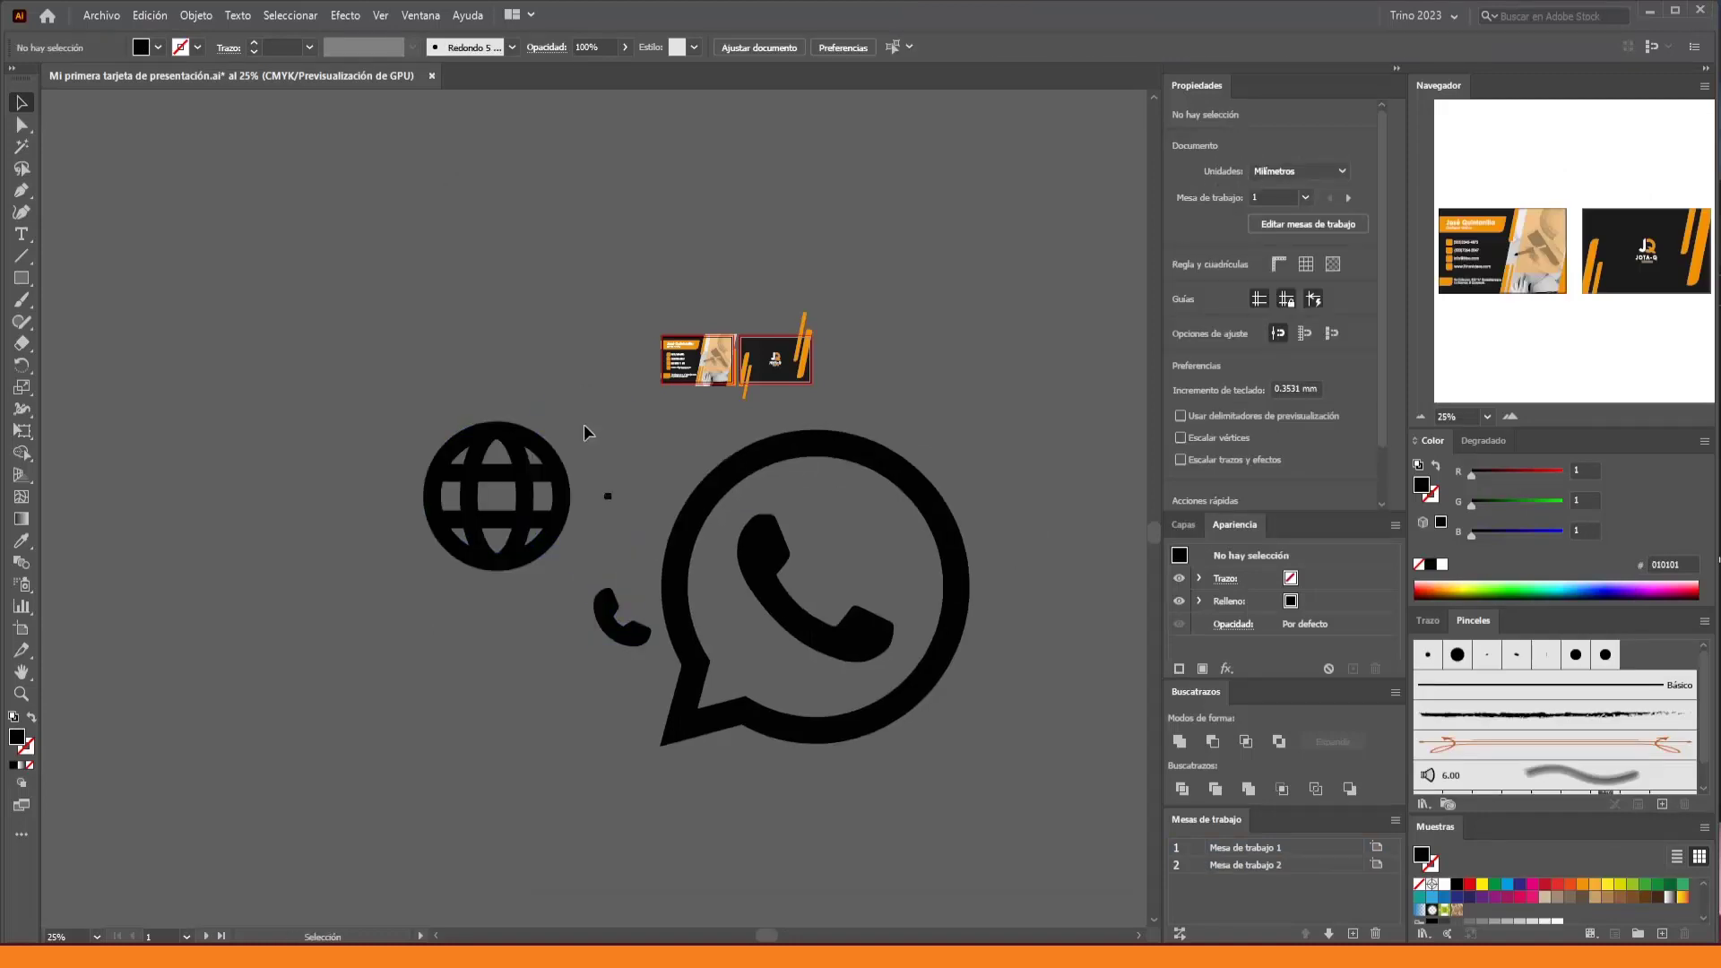
# Select the large WhatsApp icon and turn on constrained width and height proportions
pyautogui.click(784, 449)
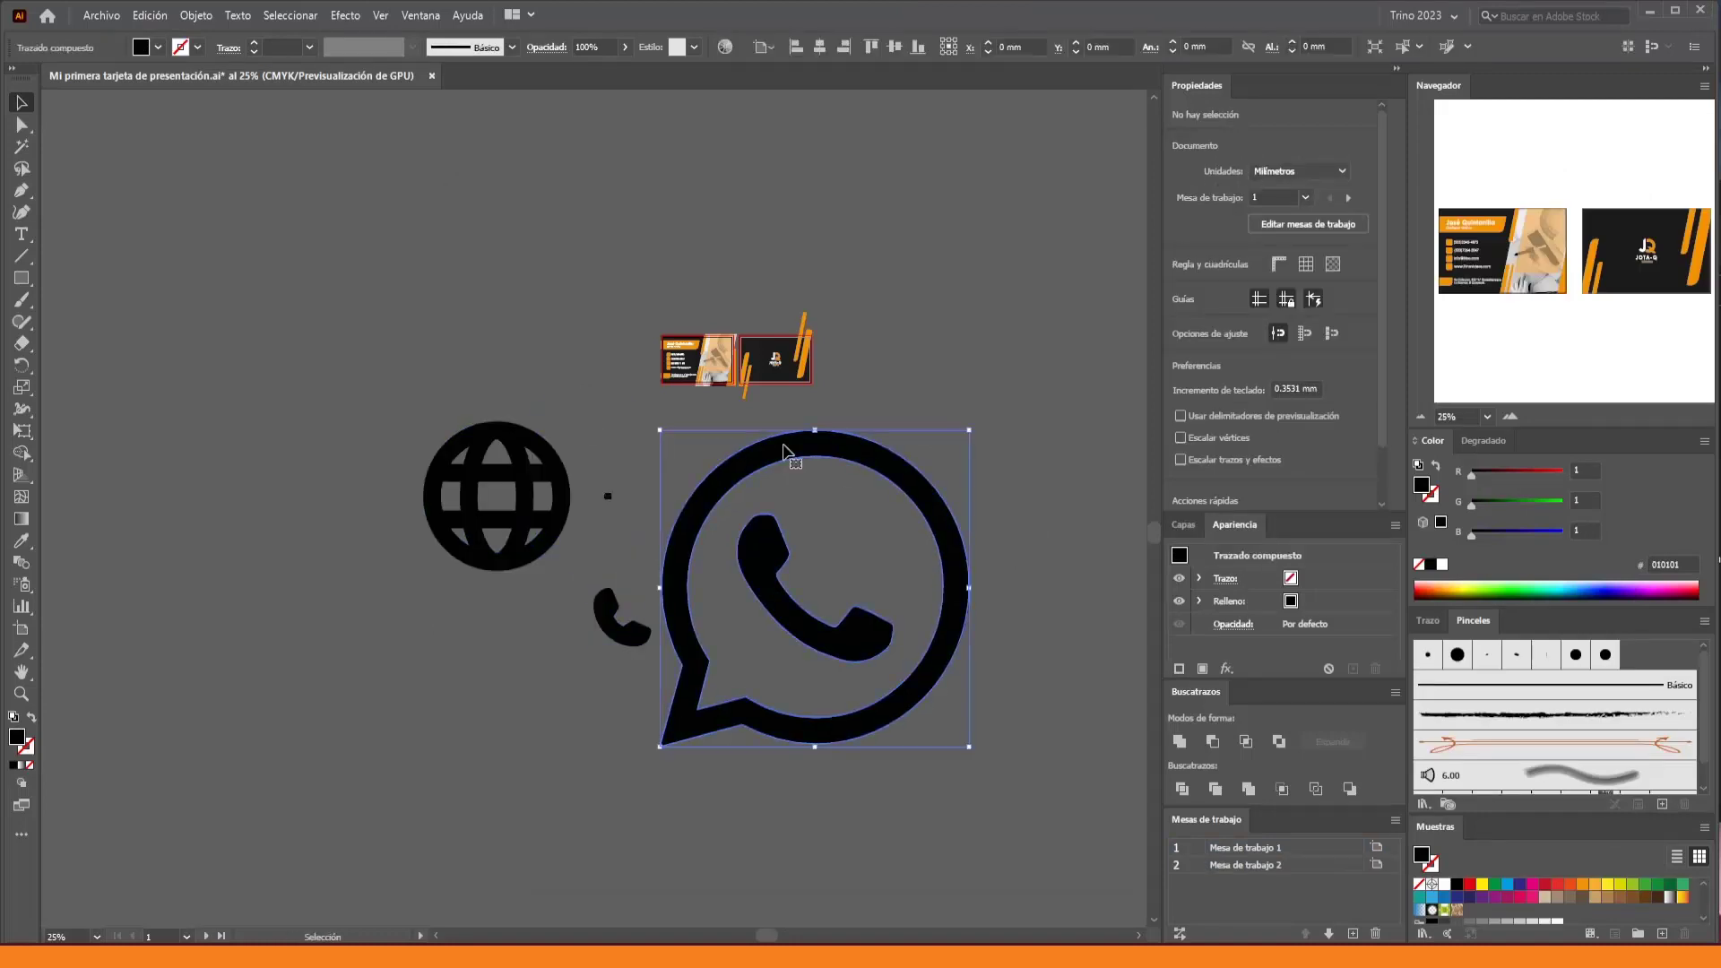
pyautogui.press('space')
pyautogui.moveTo(795, 491); pyautogui.dragTo(679, 464)
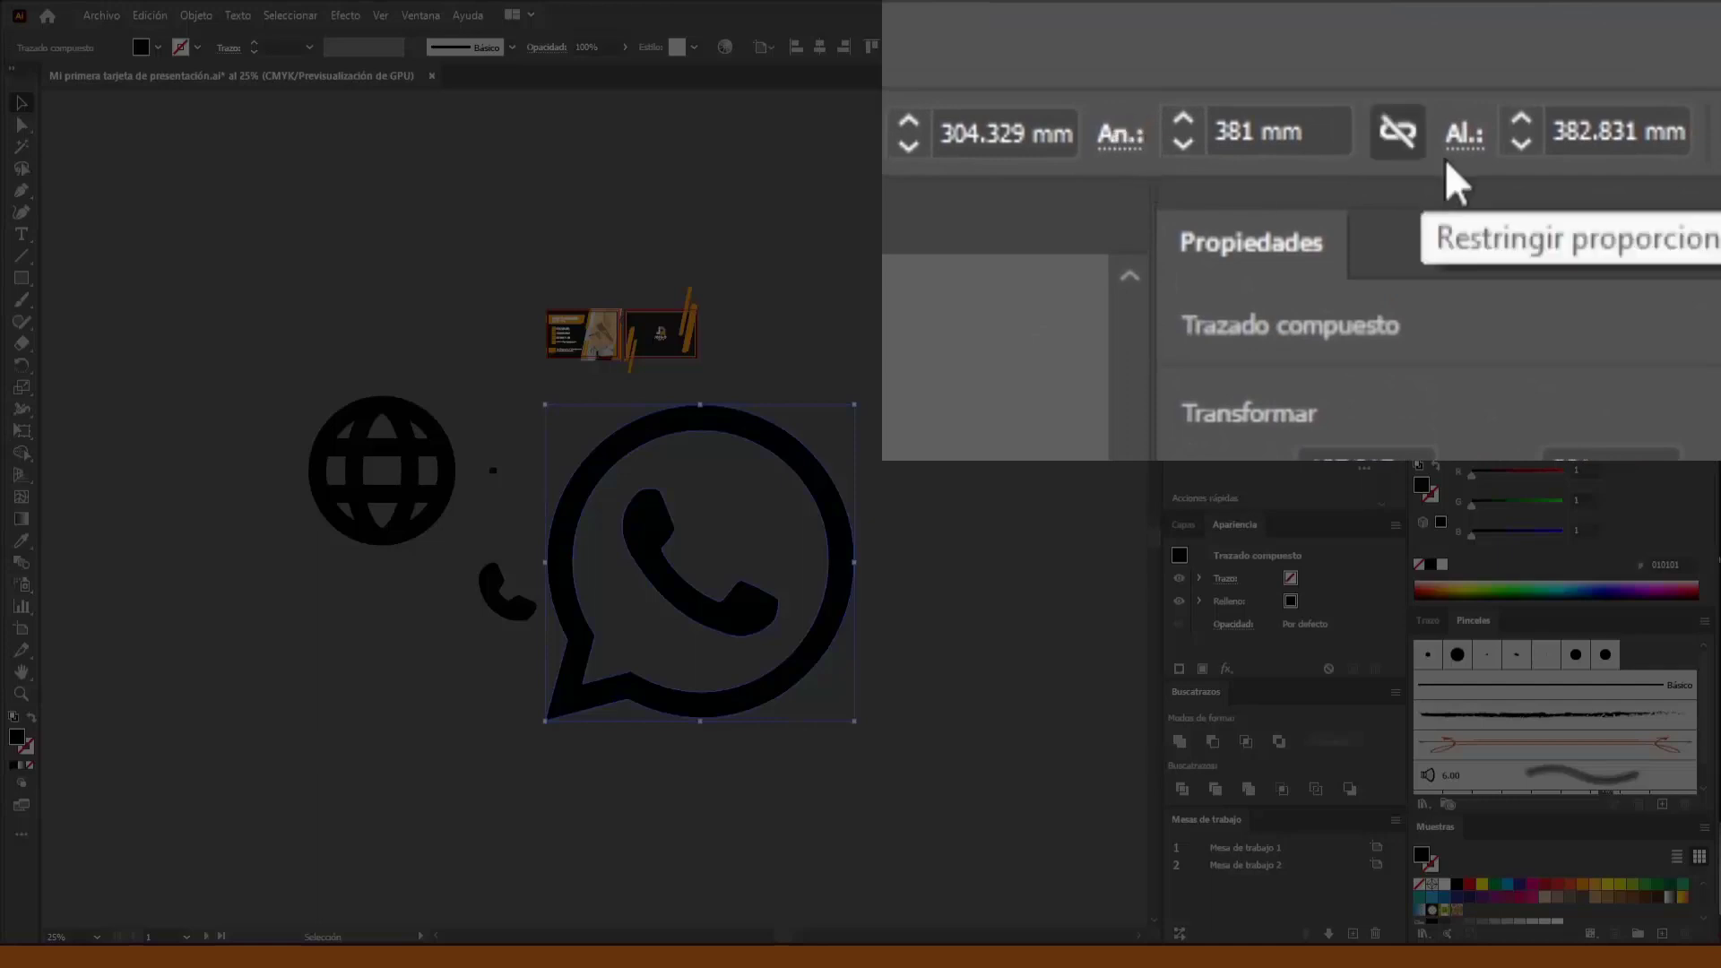
pyautogui.click(1395, 132)
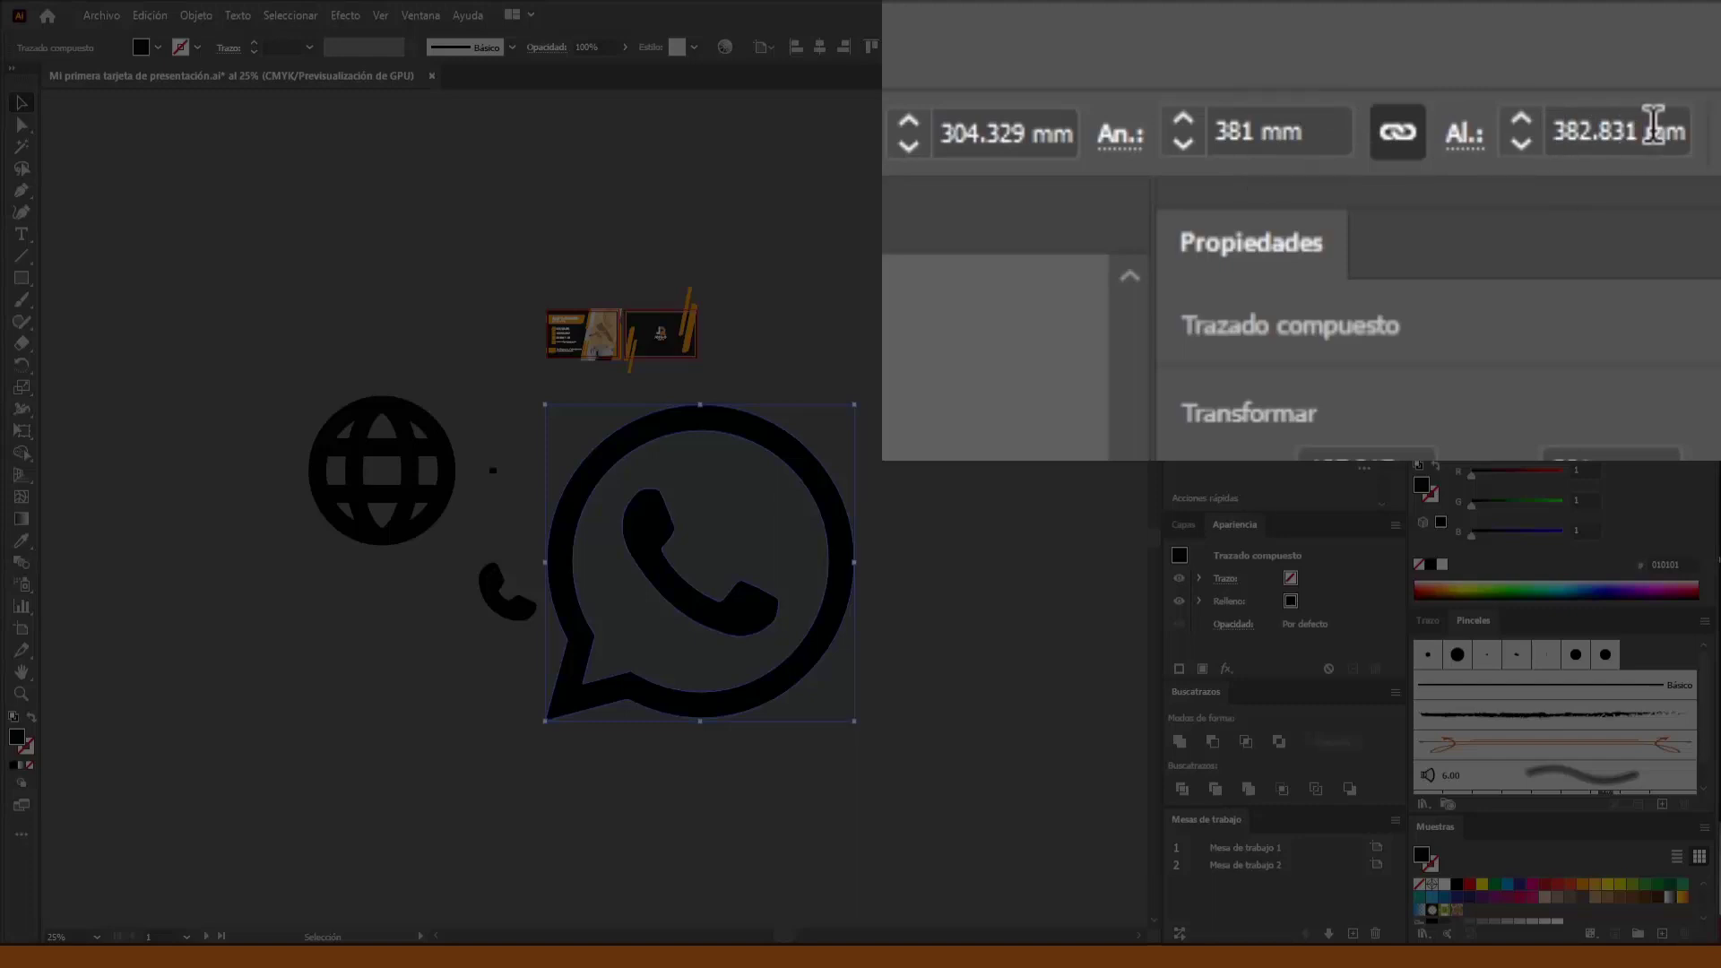
# Set the WhatsApp icon's height to 8 px with its width scaling proportionally
pyautogui.click(1624, 130)
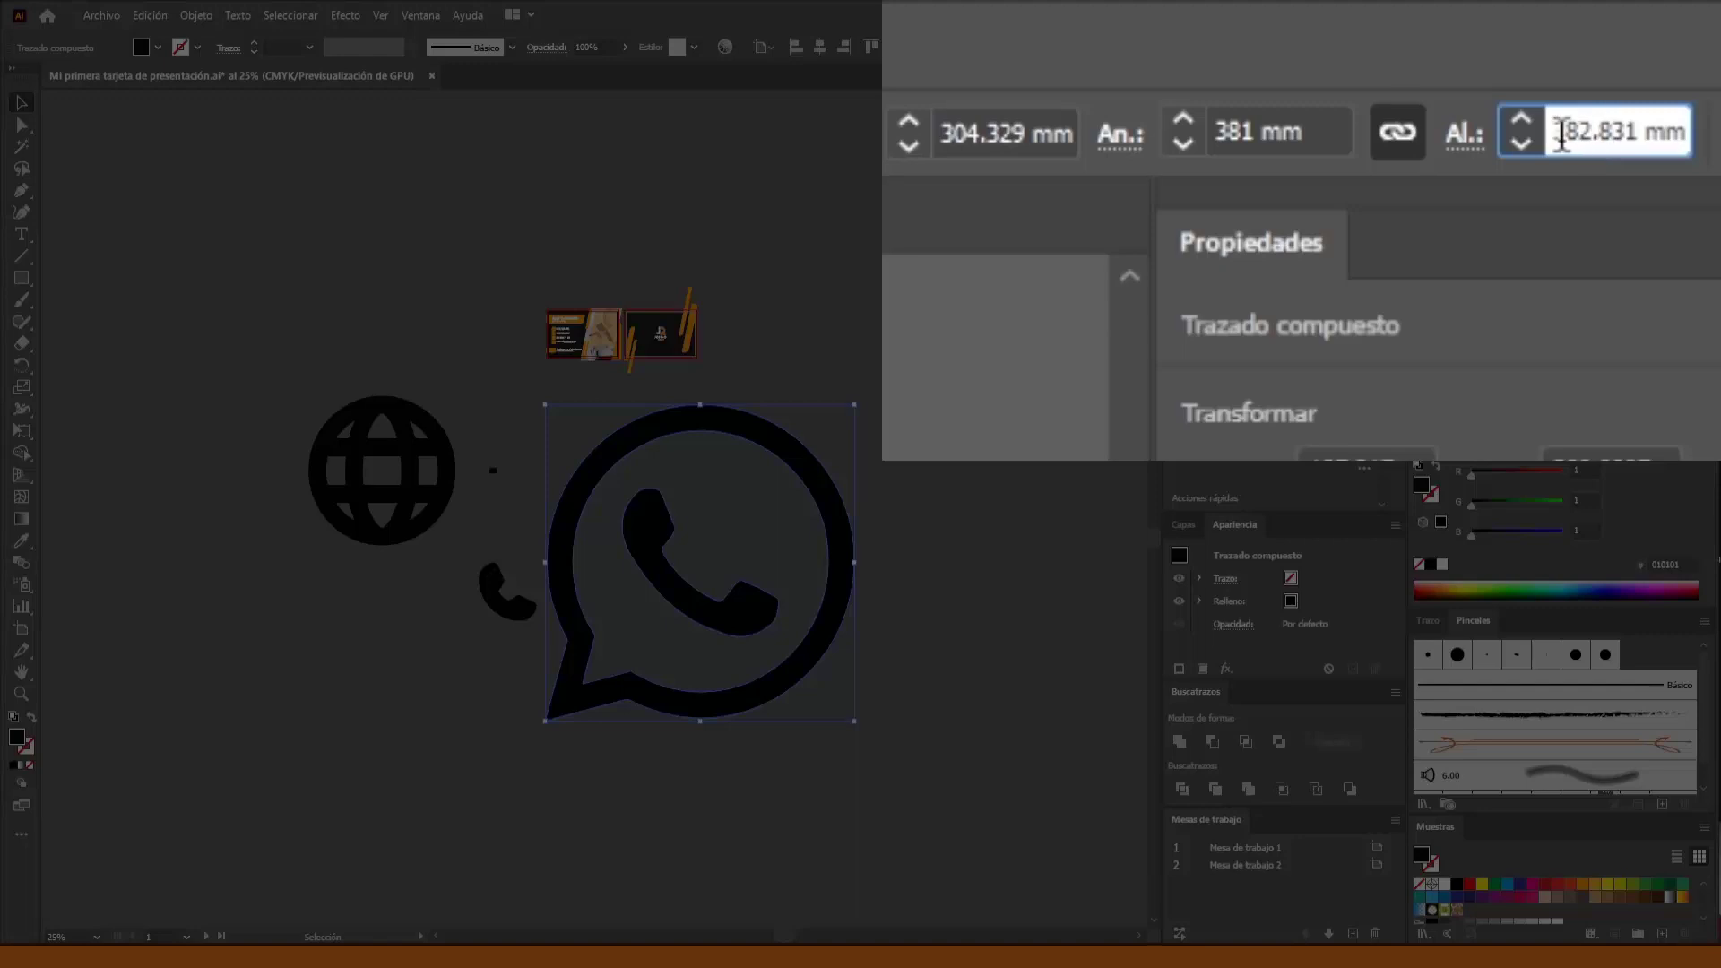
pyautogui.moveTo(1556, 134); pyautogui.dragTo(1685, 134)
pyautogui.press('BackSpace')
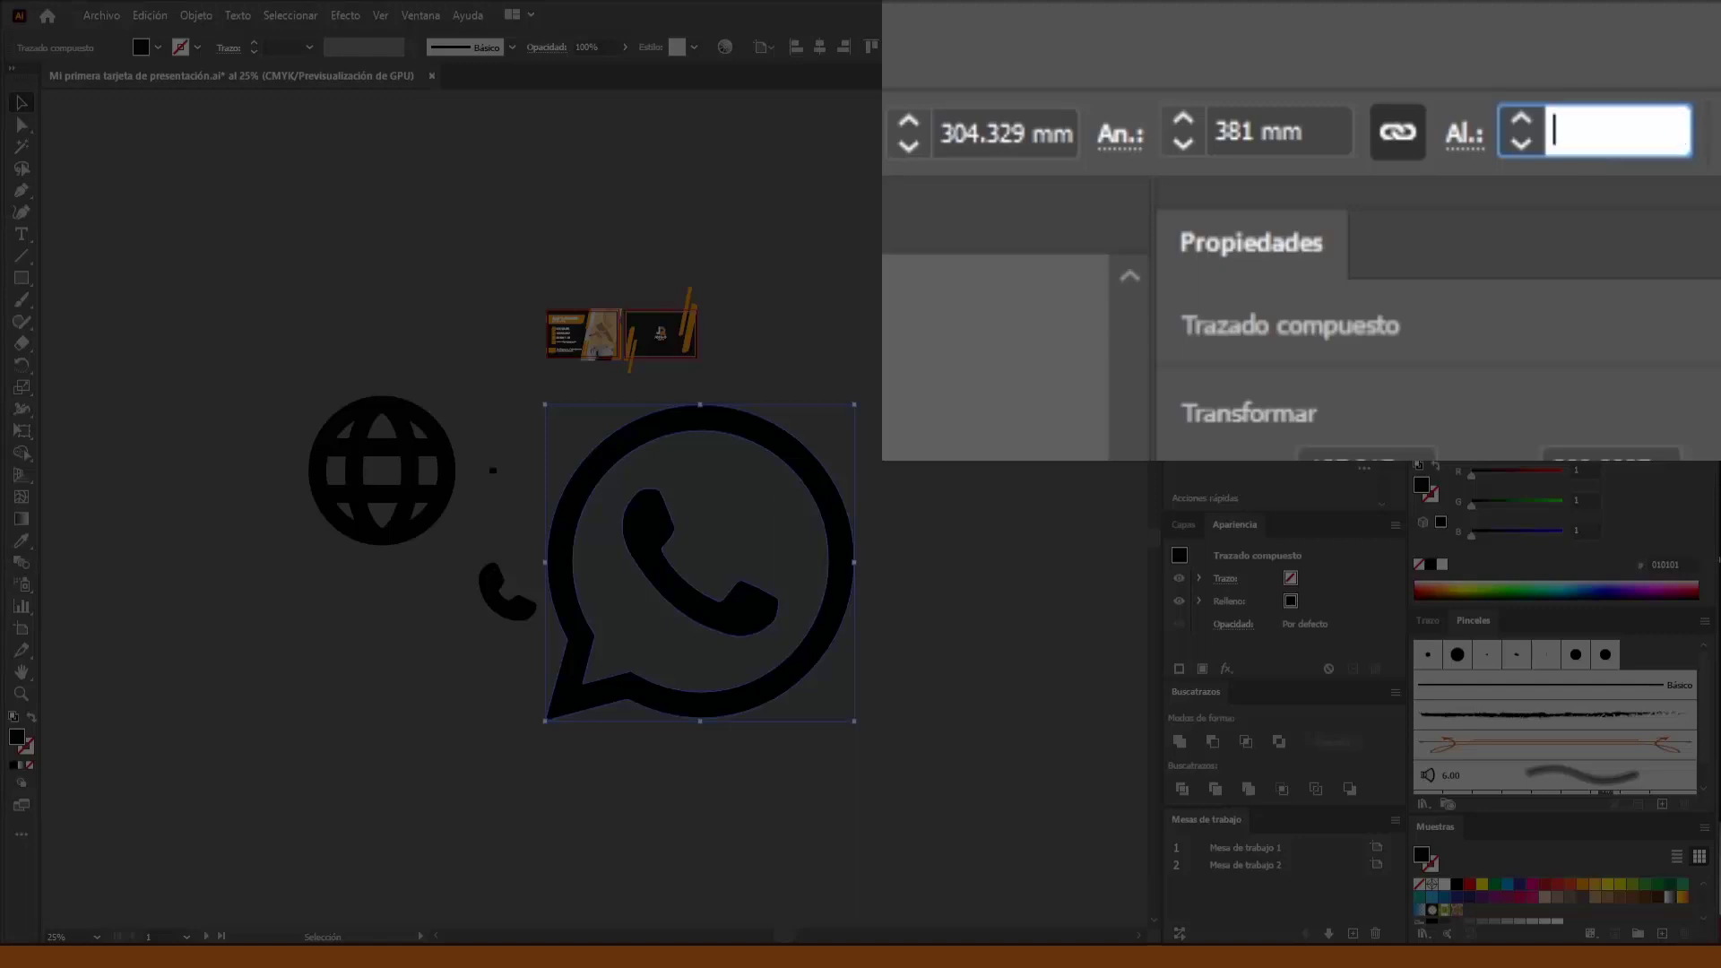
pyautogui.write('8 px')
pyautogui.click(1313, 132)
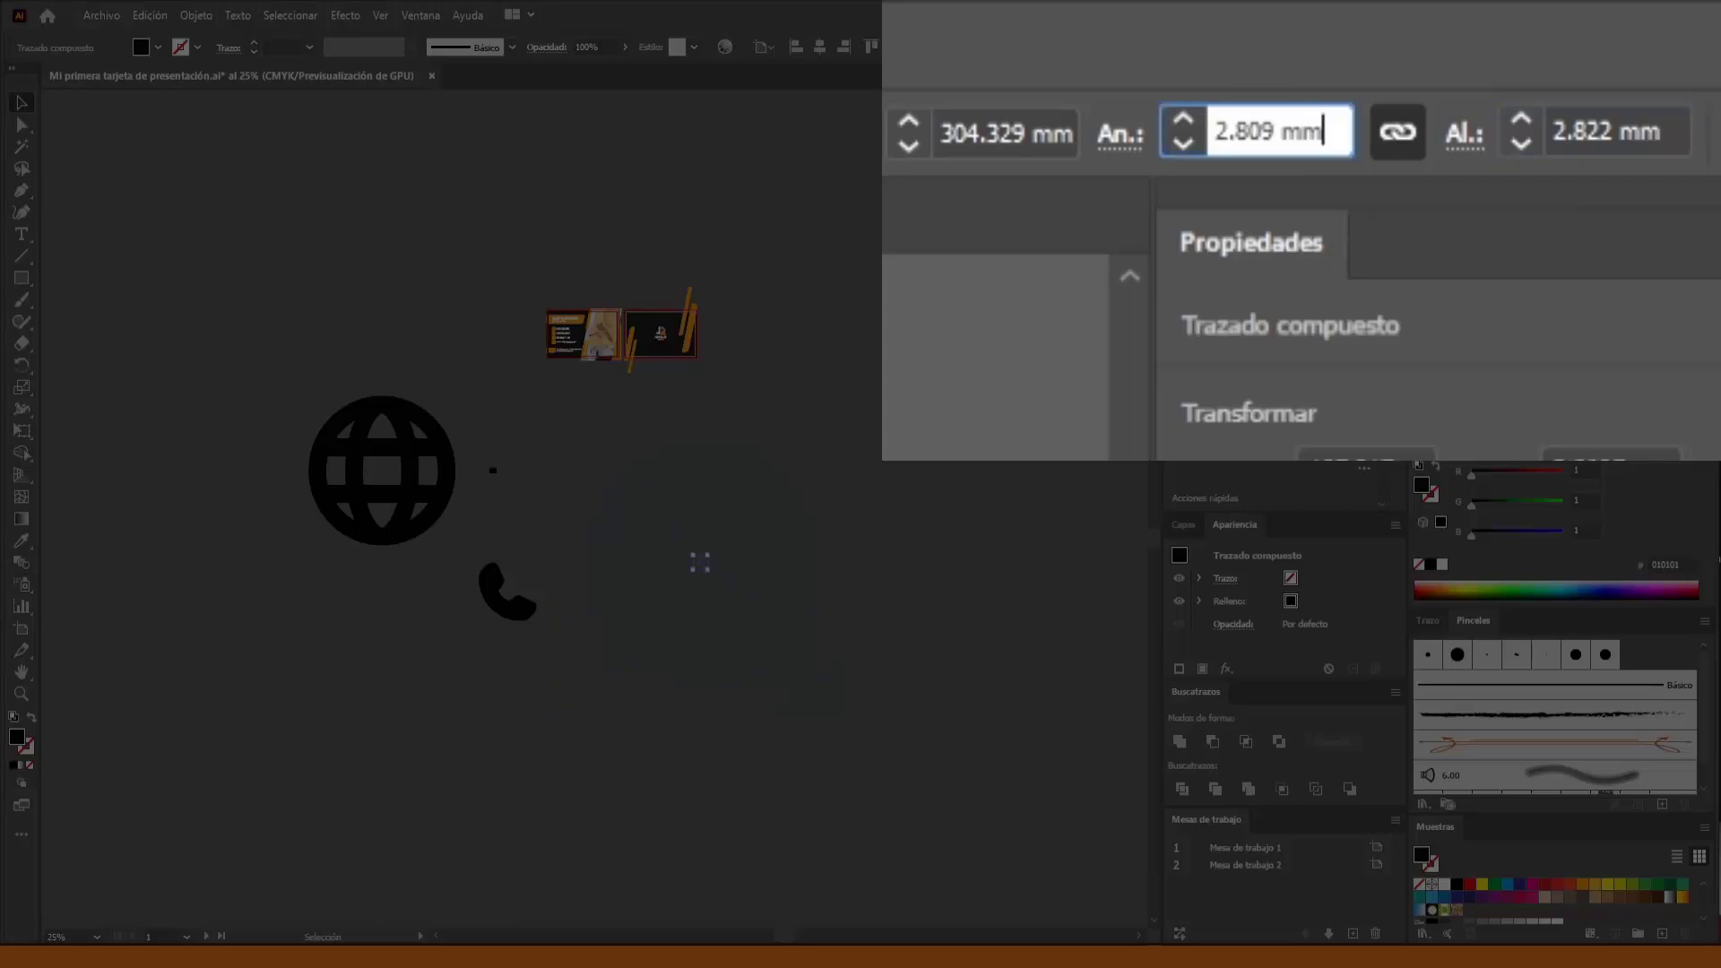
pyautogui.scroll(9, 696, 579)
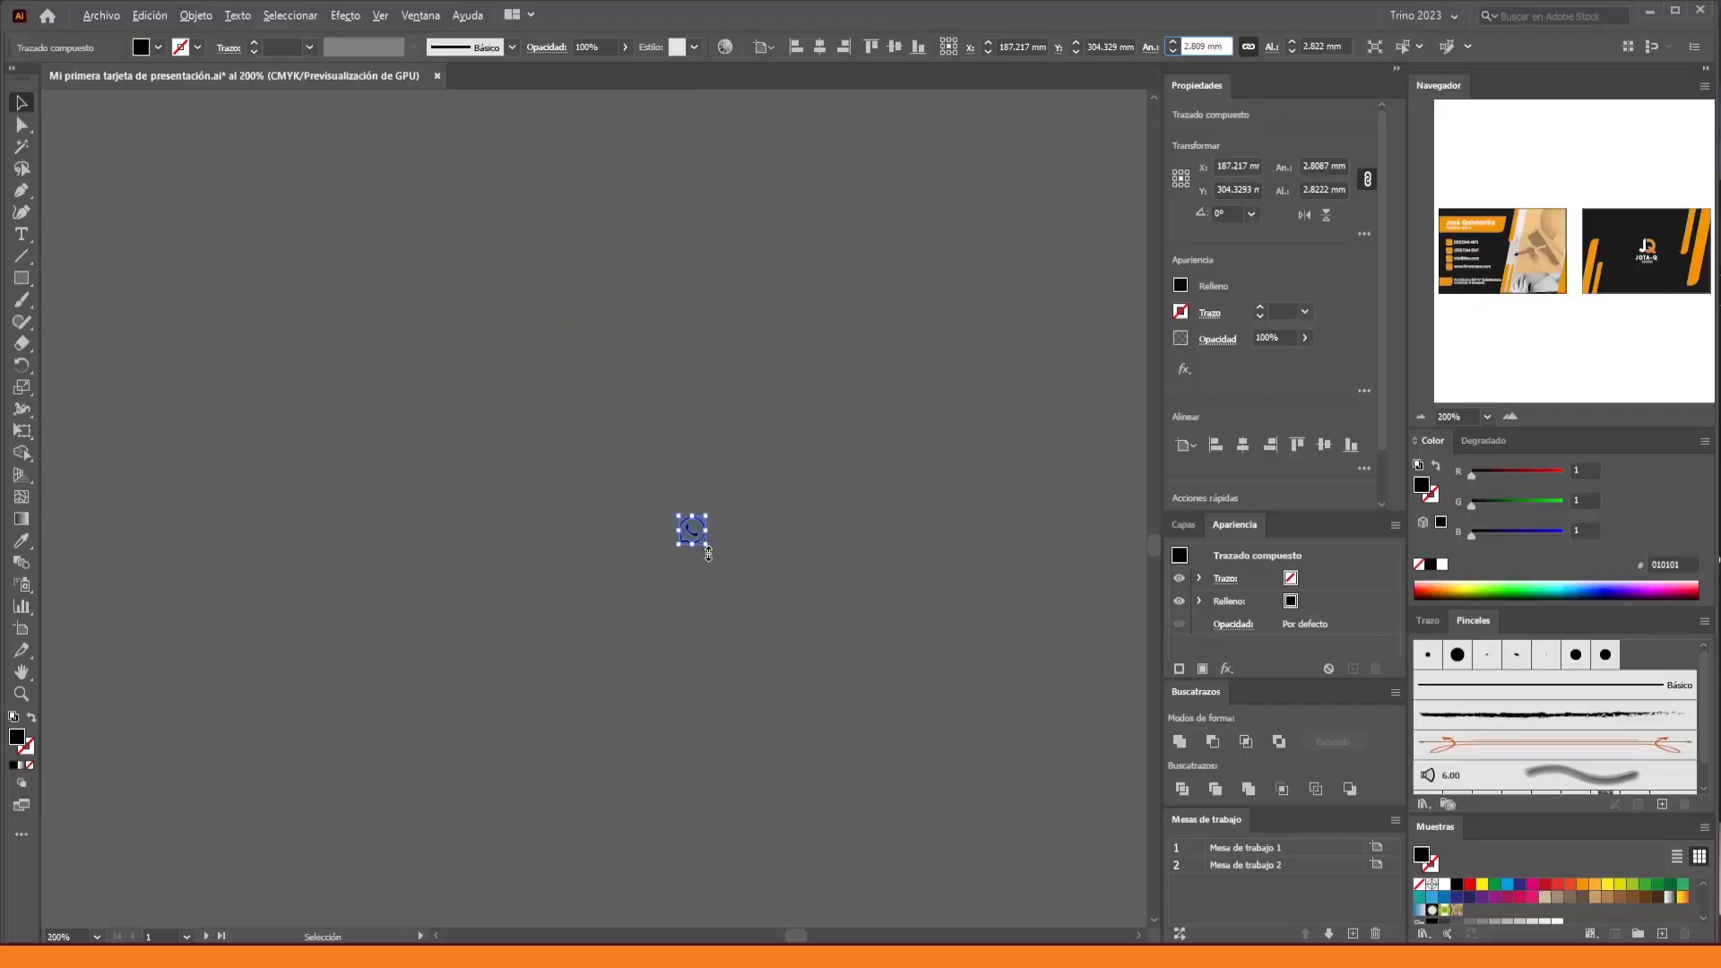
pyautogui.click(1347, 45)
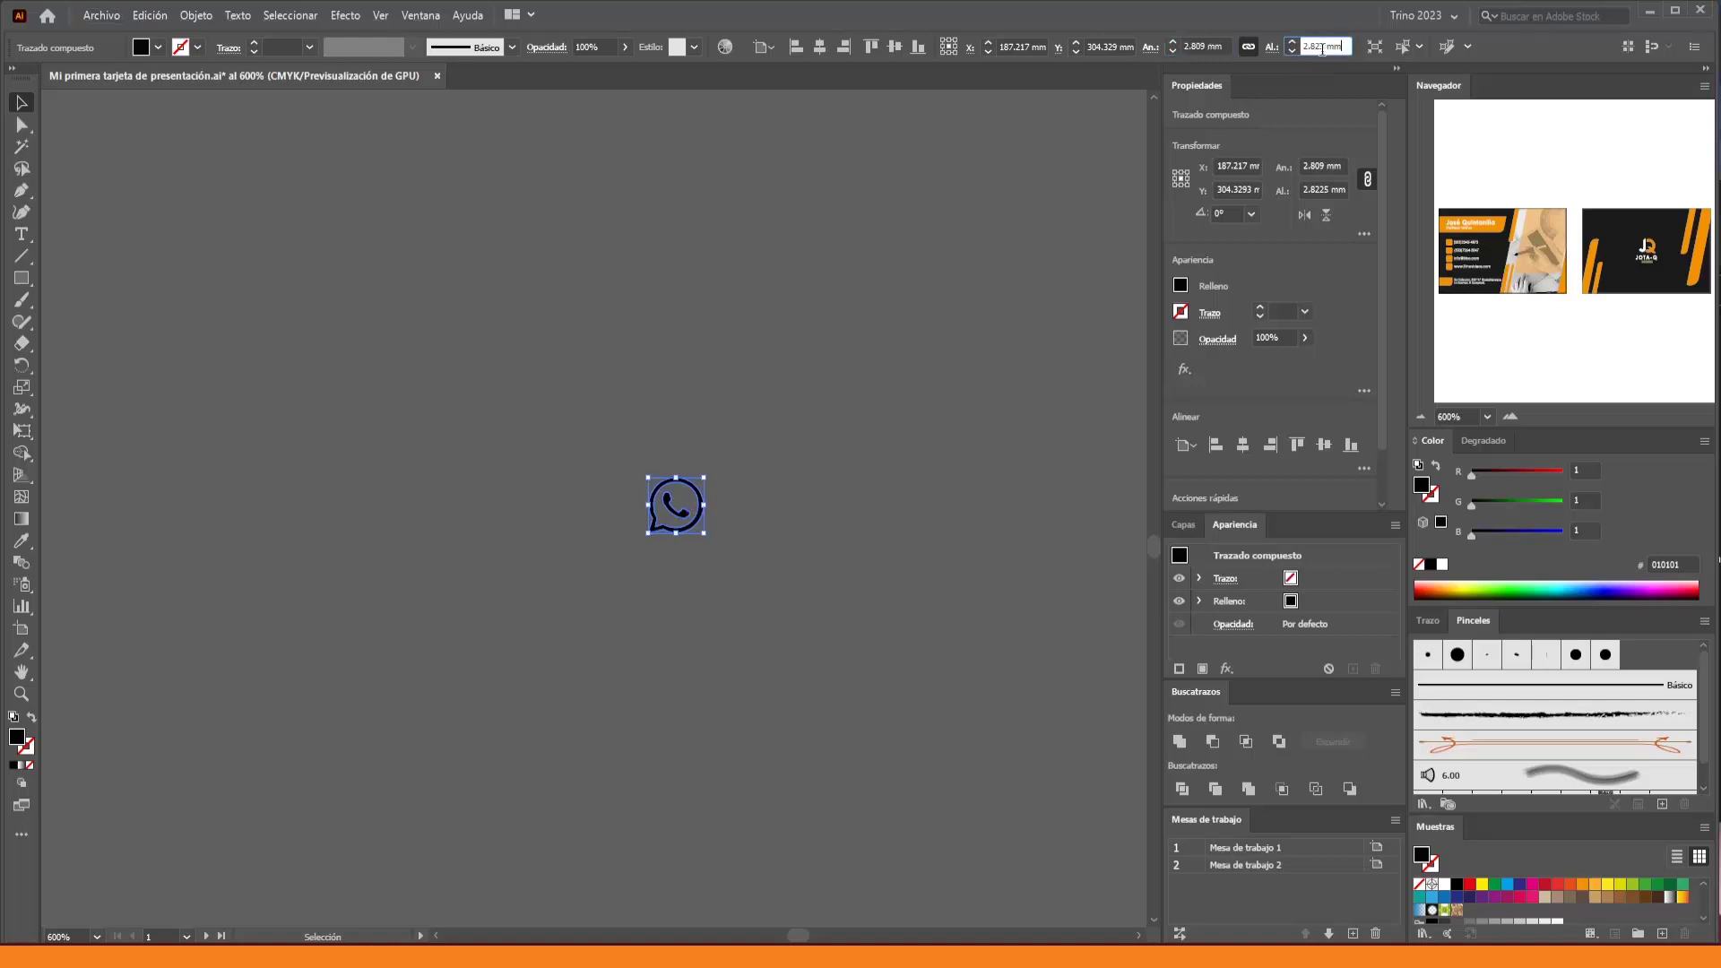
pyautogui.click(752, 319)
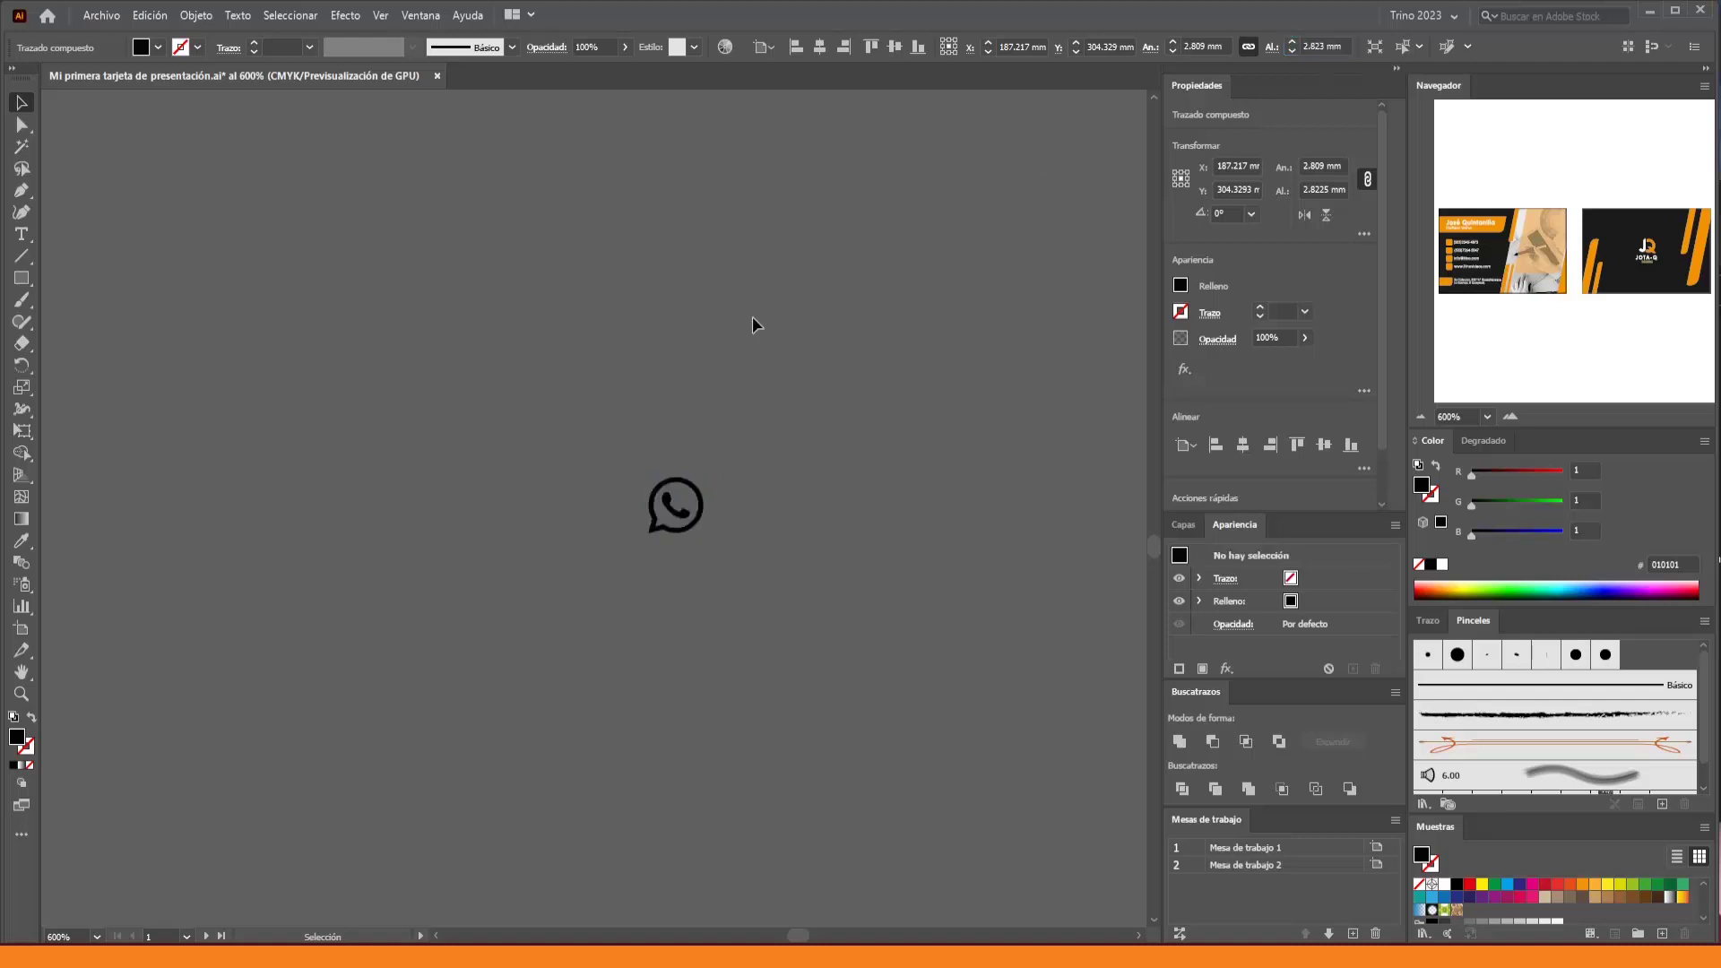
# Cut the resized WhatsApp icon and paste it just below the front side of the business card
pyautogui.scroll(1, 595, 537)
pyautogui.moveTo(819, 563); pyautogui.dragTo(318, 231)
pyautogui.press('space')
pyautogui.moveTo(317, 231); pyautogui.dragTo(468, 347)
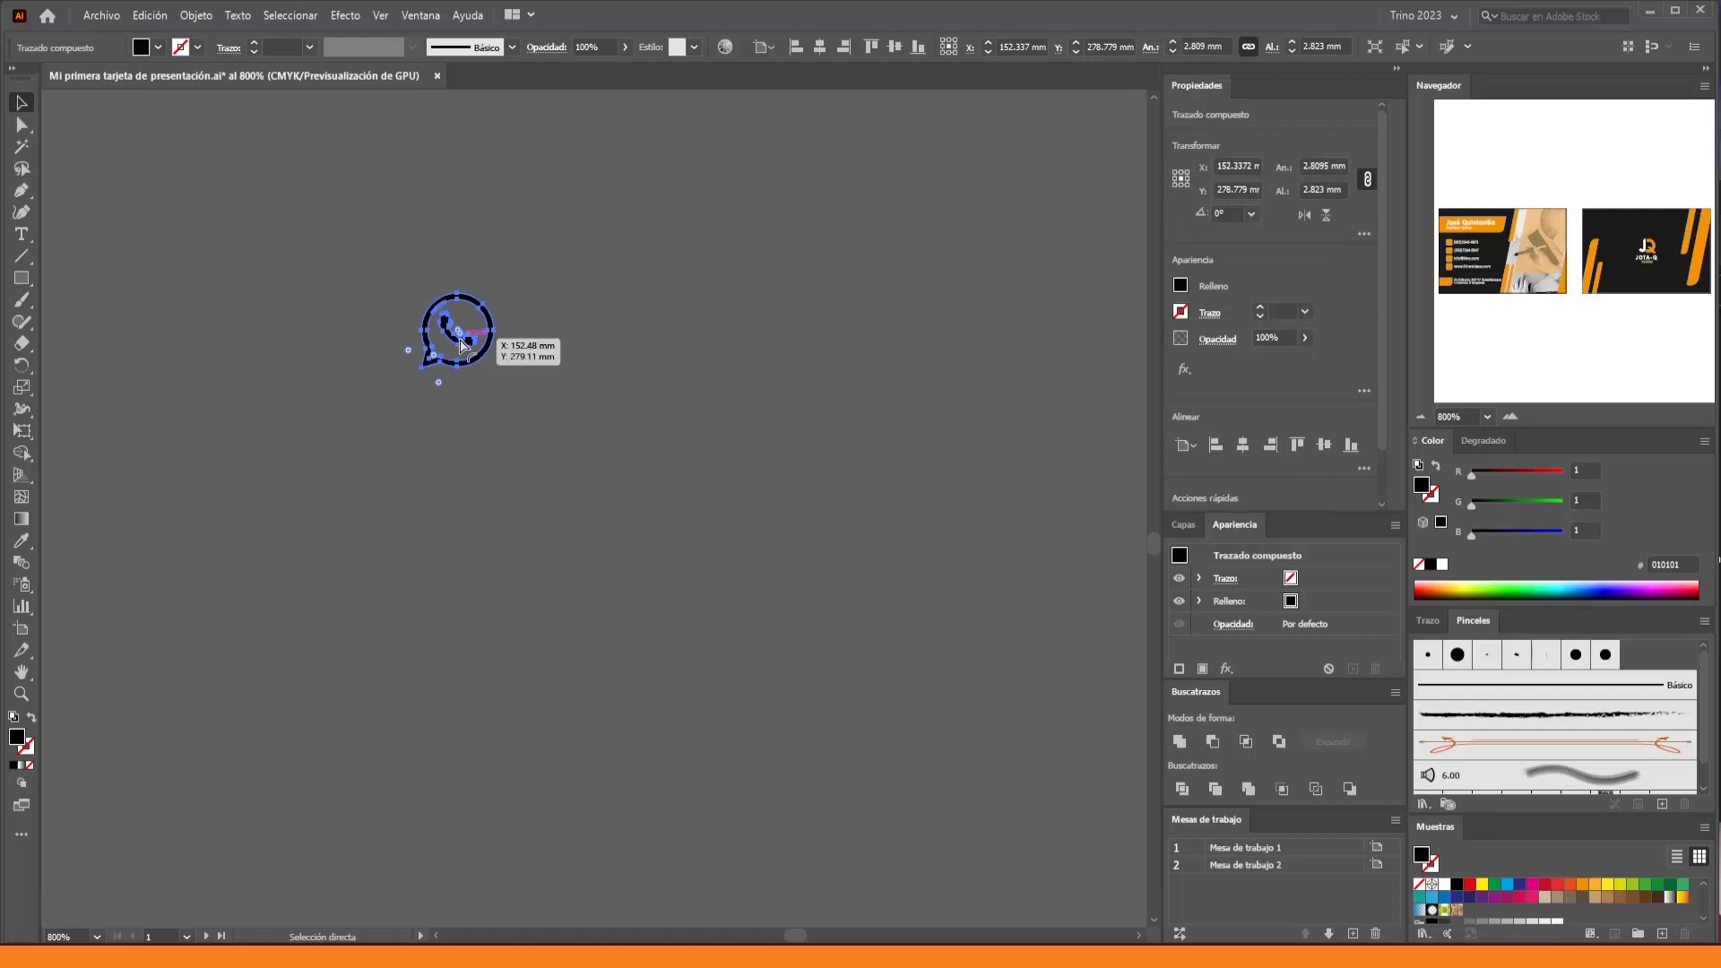
pyautogui.hotkey('ctrl', 'x')
pyautogui.scroll(-9, 595, 537)
pyautogui.scroll(7, 602, 444)
pyautogui.press('space')
pyautogui.moveTo(557, 391); pyautogui.dragTo(609, 484)
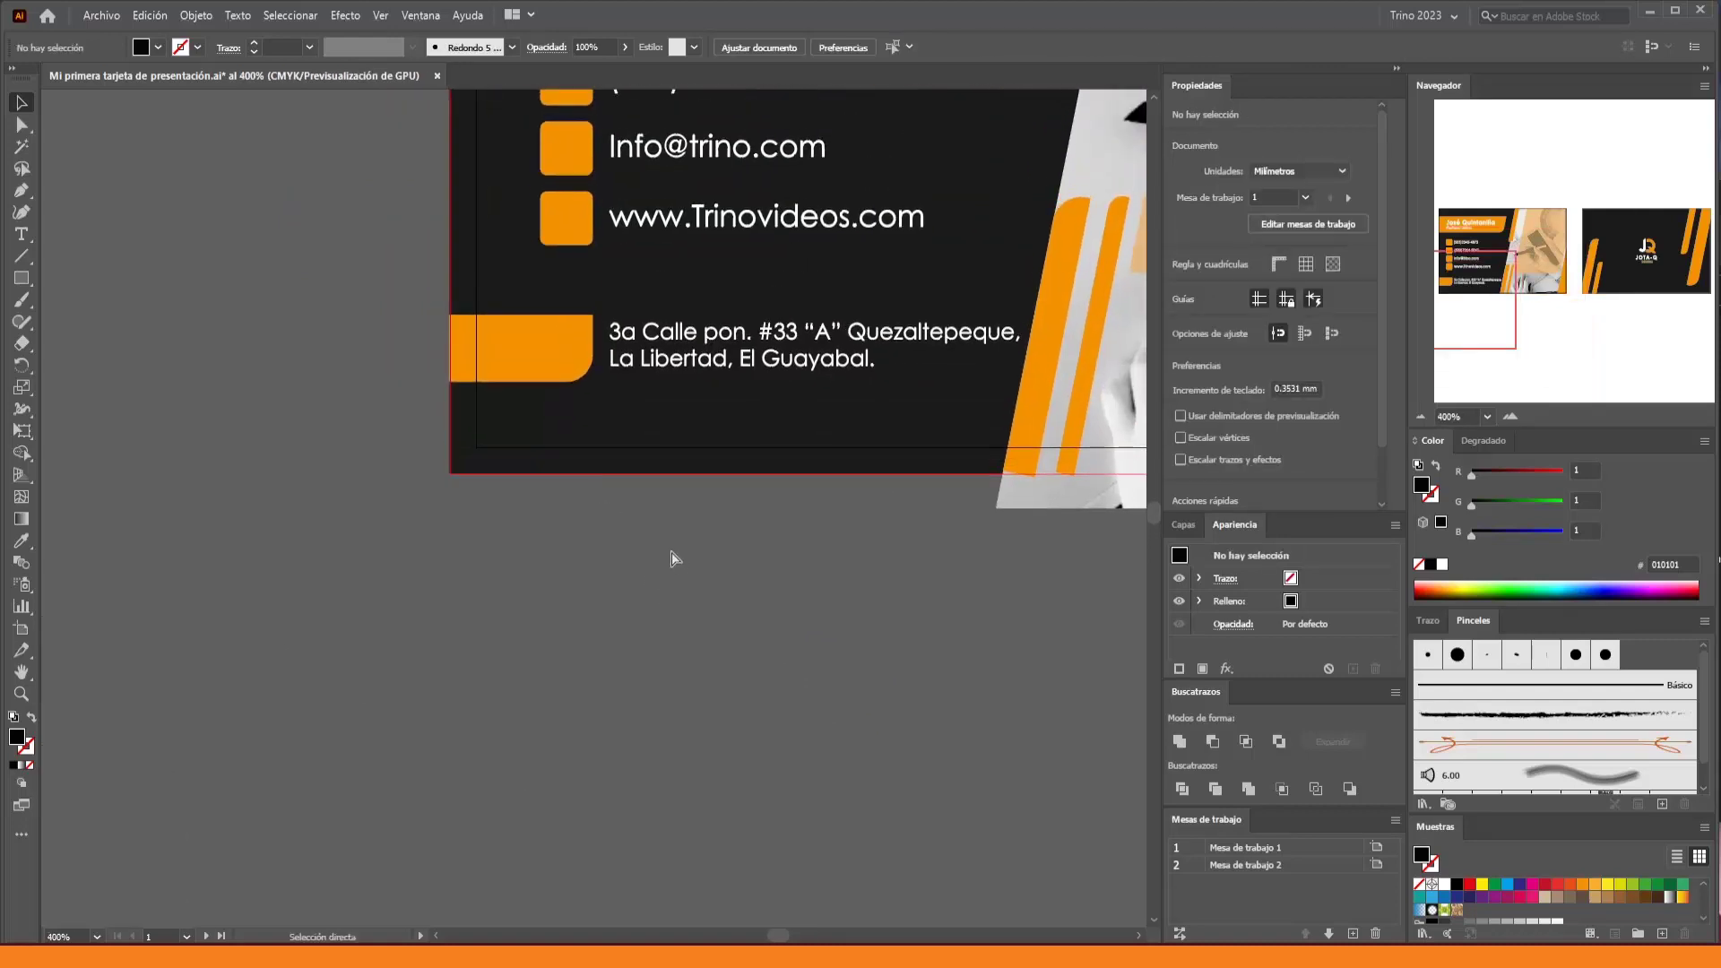
pyautogui.hotkey('ctrl', 'v')
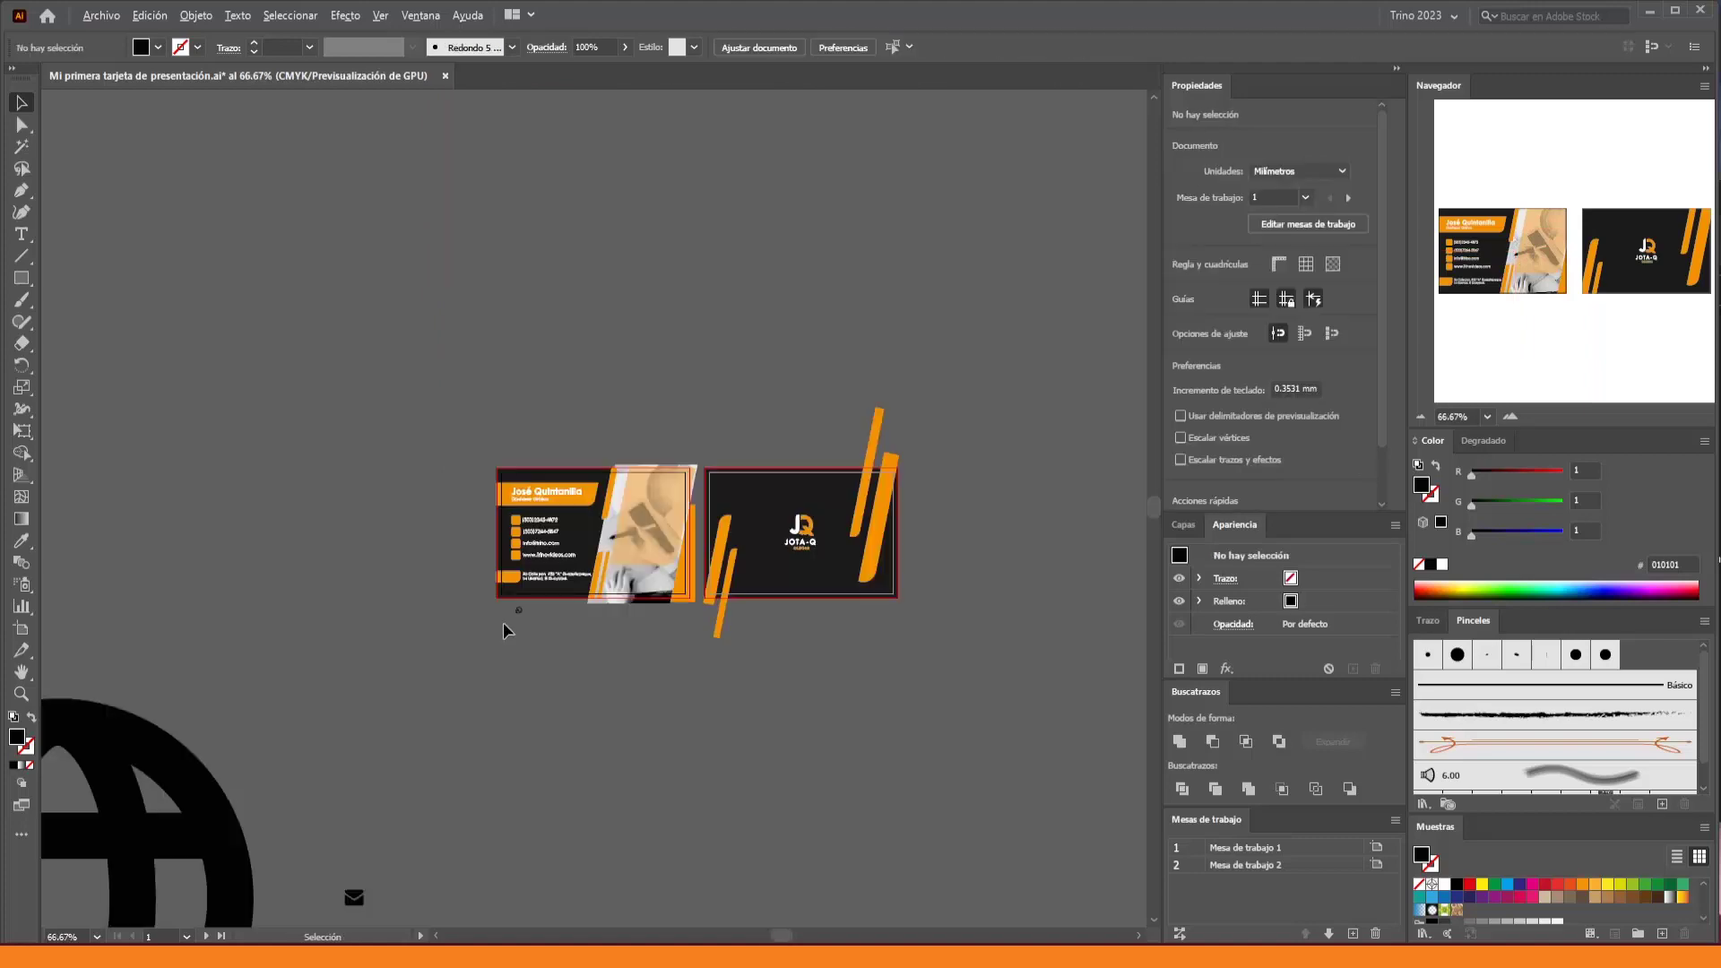
# Set the globe icon's height to 8 px with constrained proportions
pyautogui.moveTo(502, 622); pyautogui.dragTo(654, 176)
pyautogui.click(415, 414)
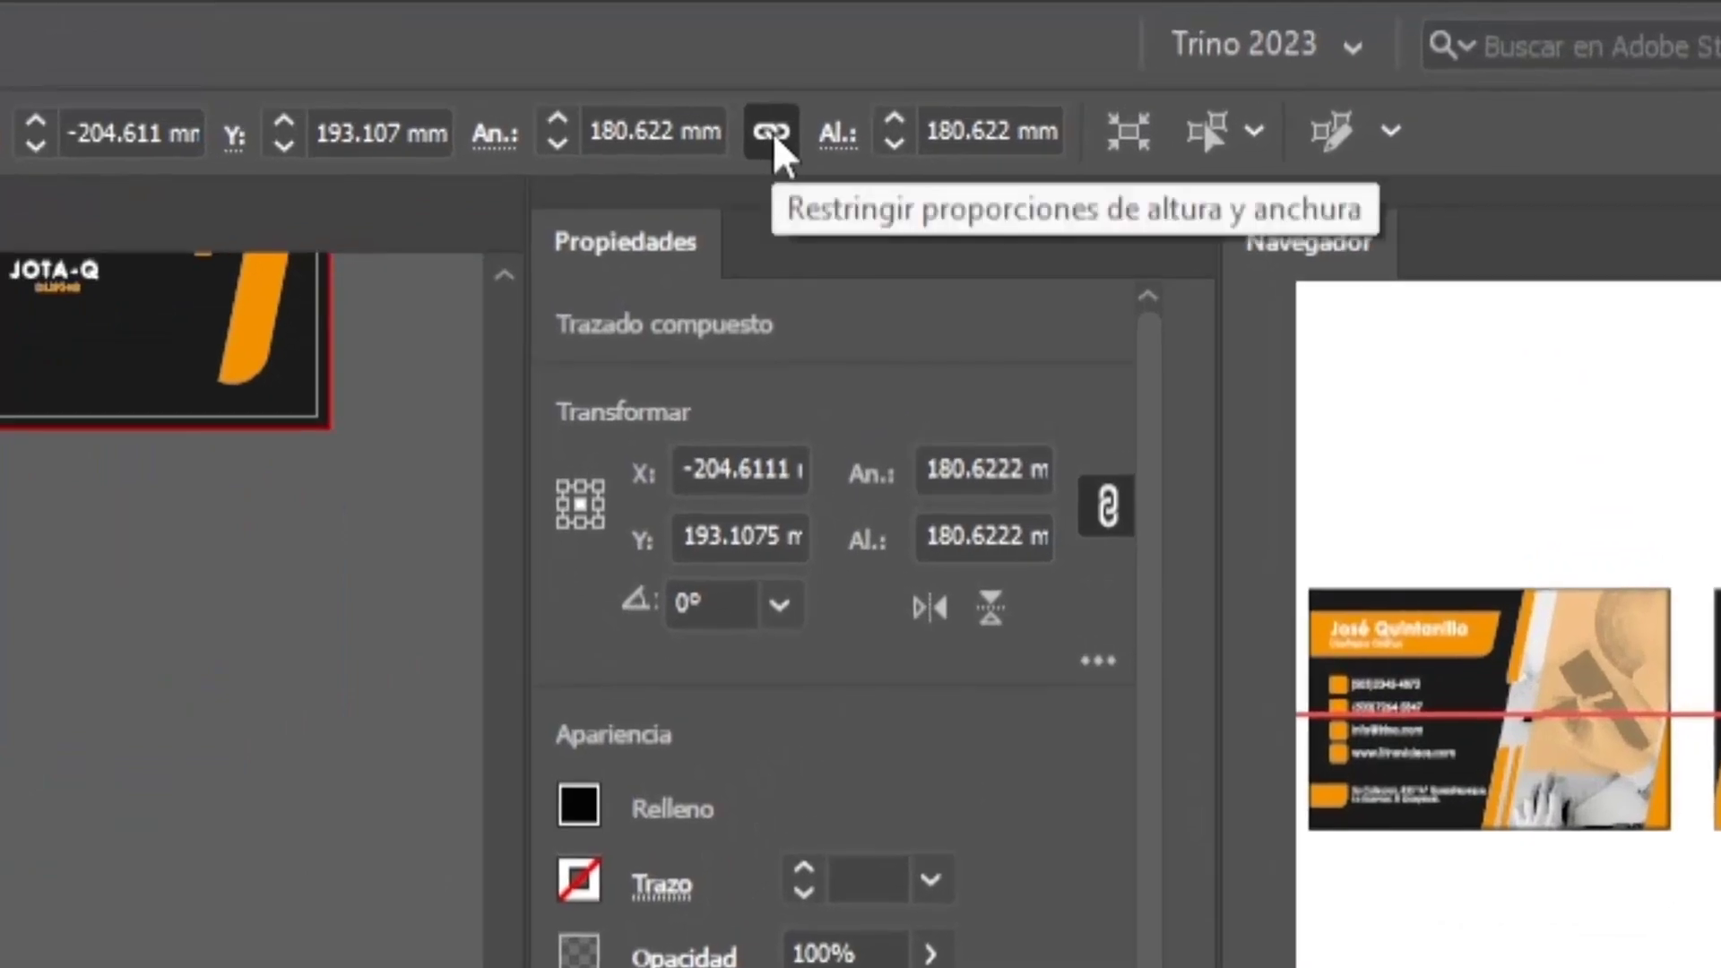
pyautogui.click(950, 134)
pyautogui.write('8 ')
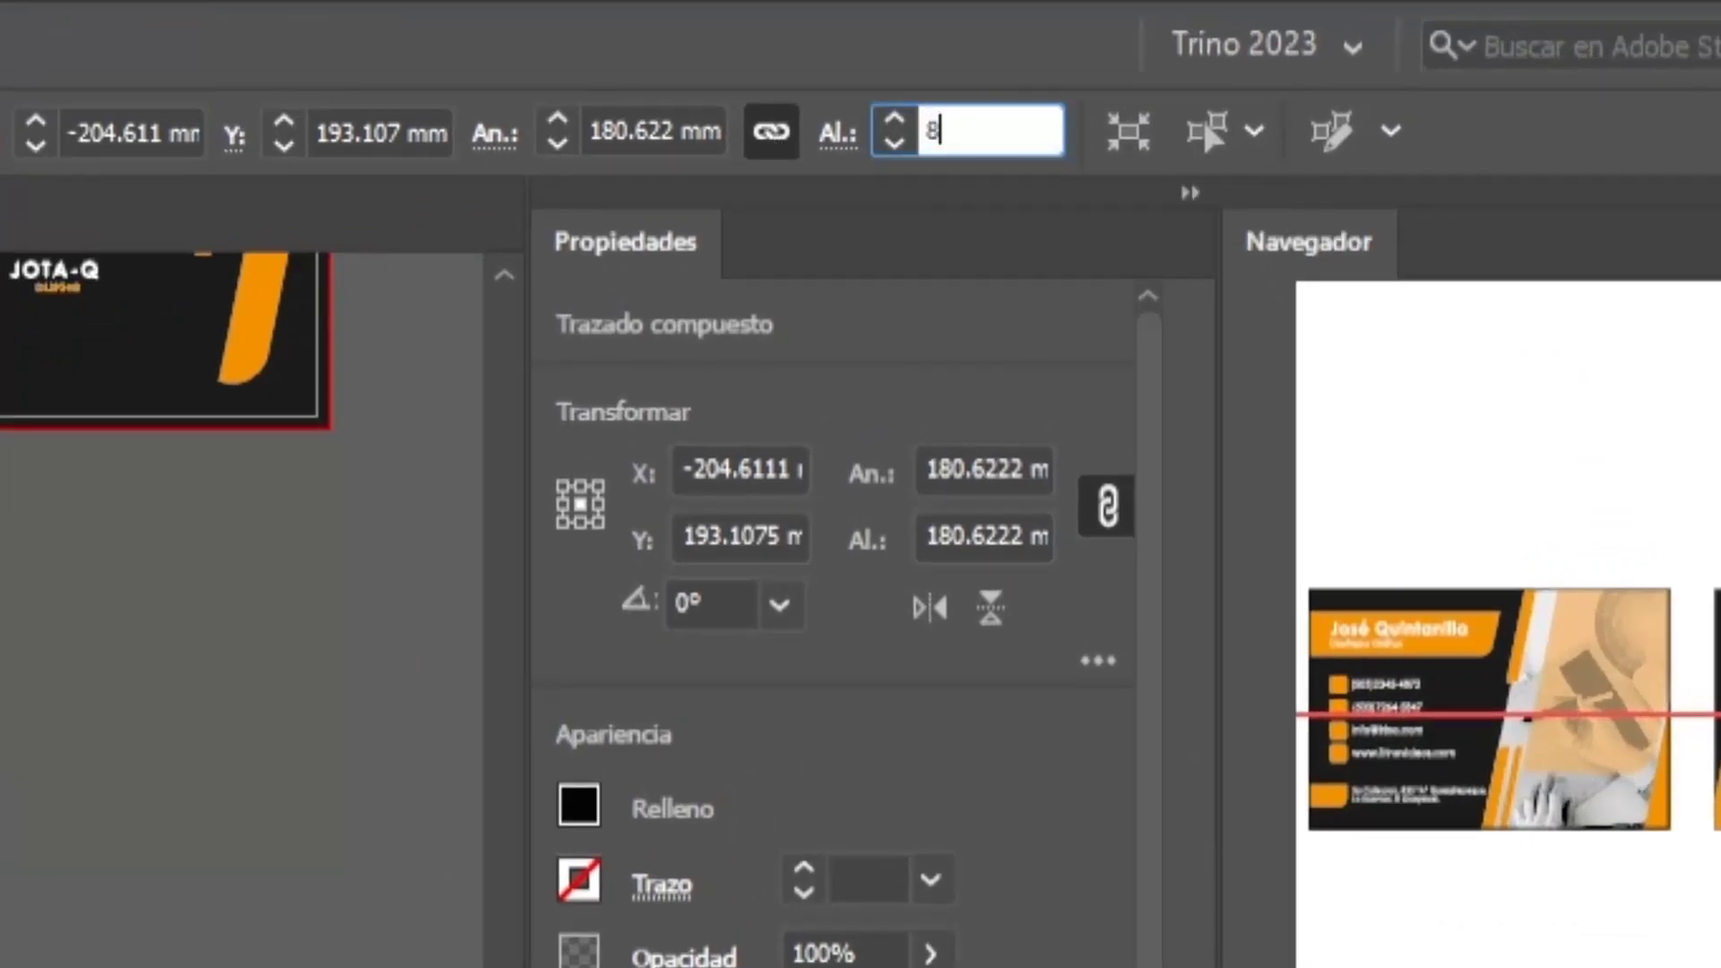
pyautogui.write('px')
pyautogui.press('Return')
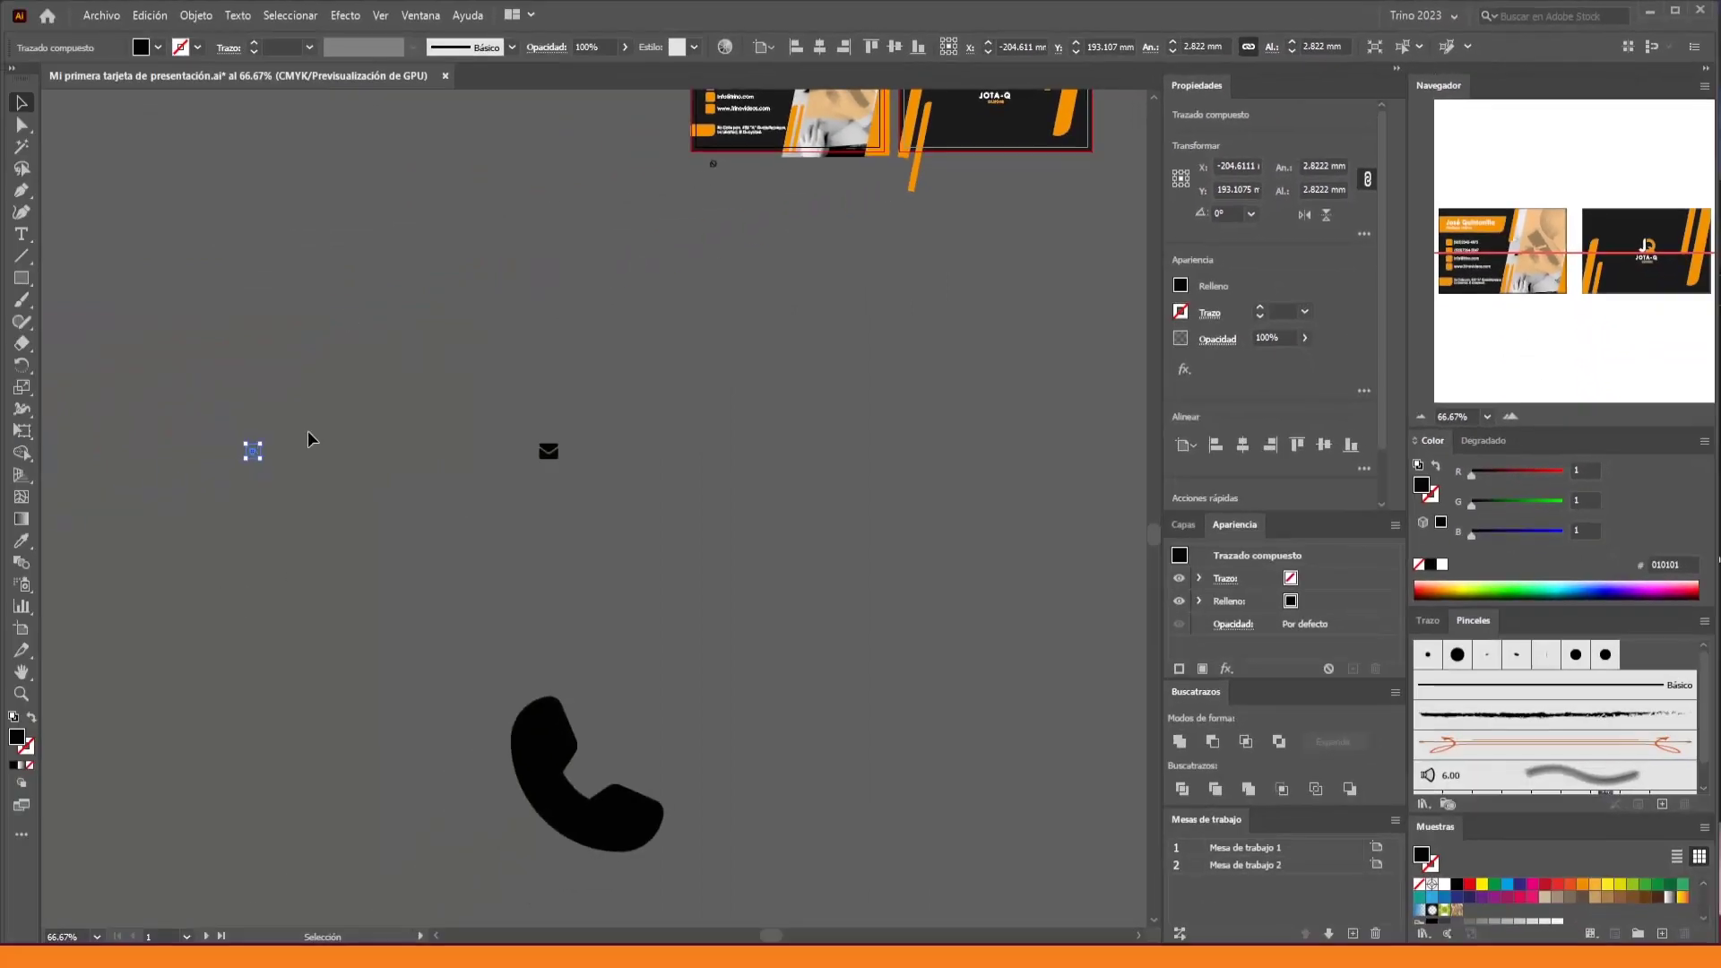
# Cut the resized globe icon and paste it beside the WhatsApp icon below the front side of the card
pyautogui.press('Delete')
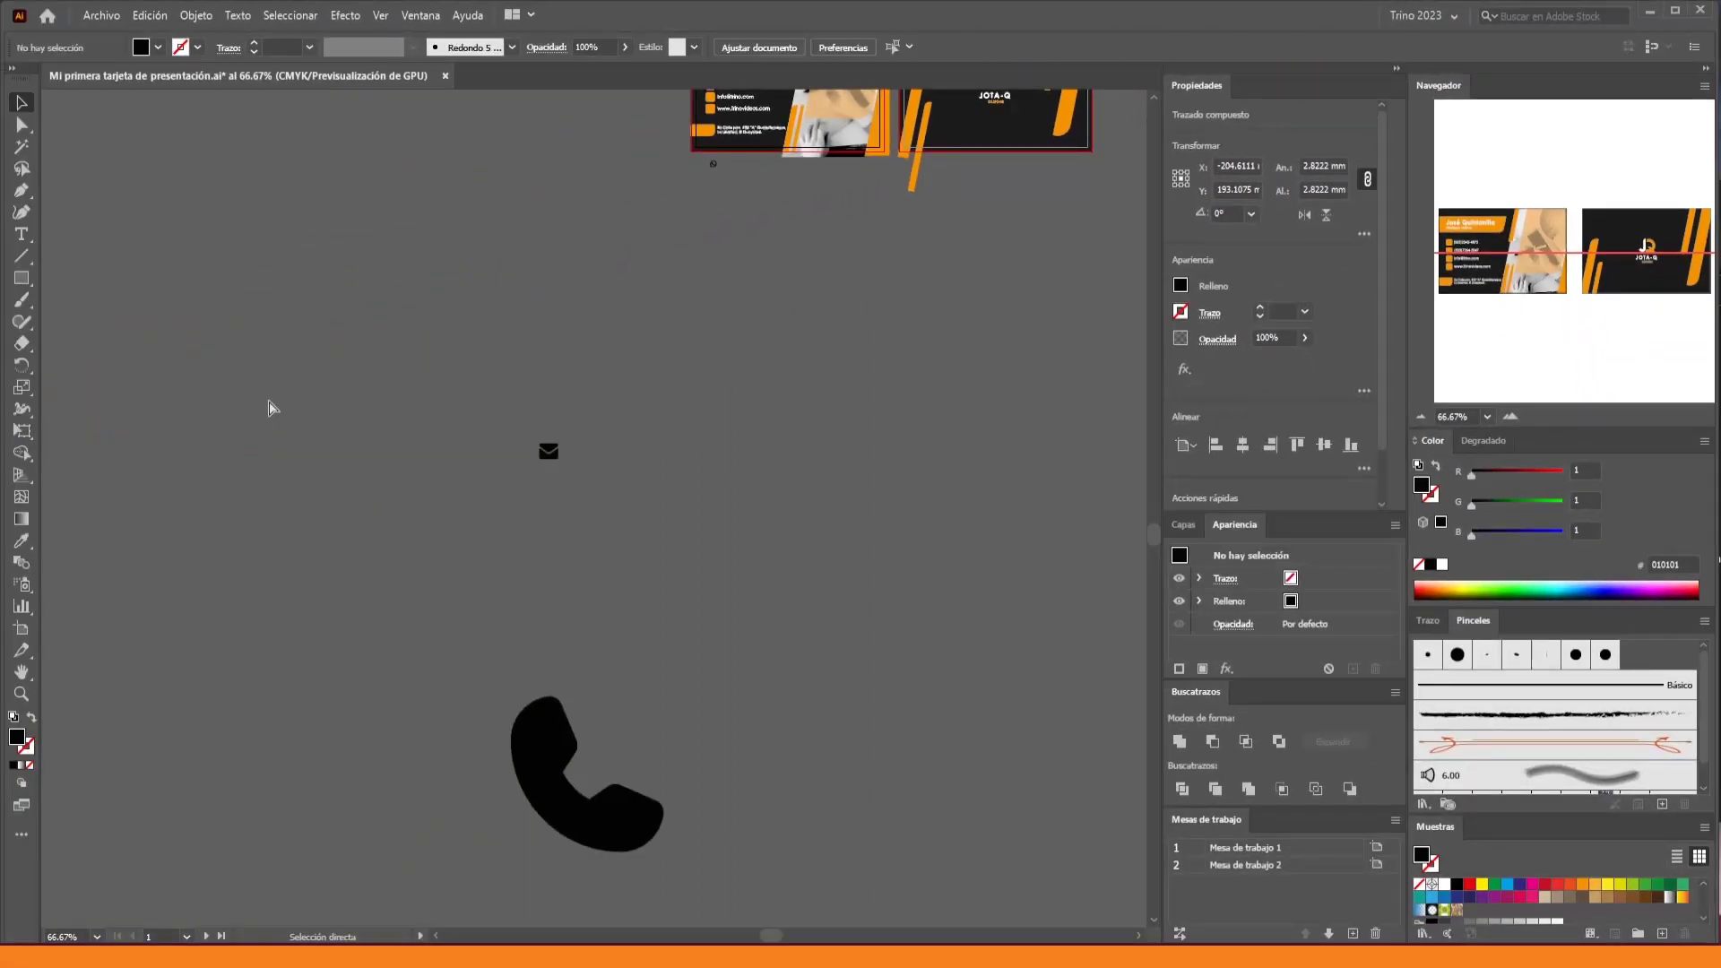
pyautogui.scroll(5, 716, 165)
pyautogui.moveTo(687, 214); pyautogui.dragTo(524, 341)
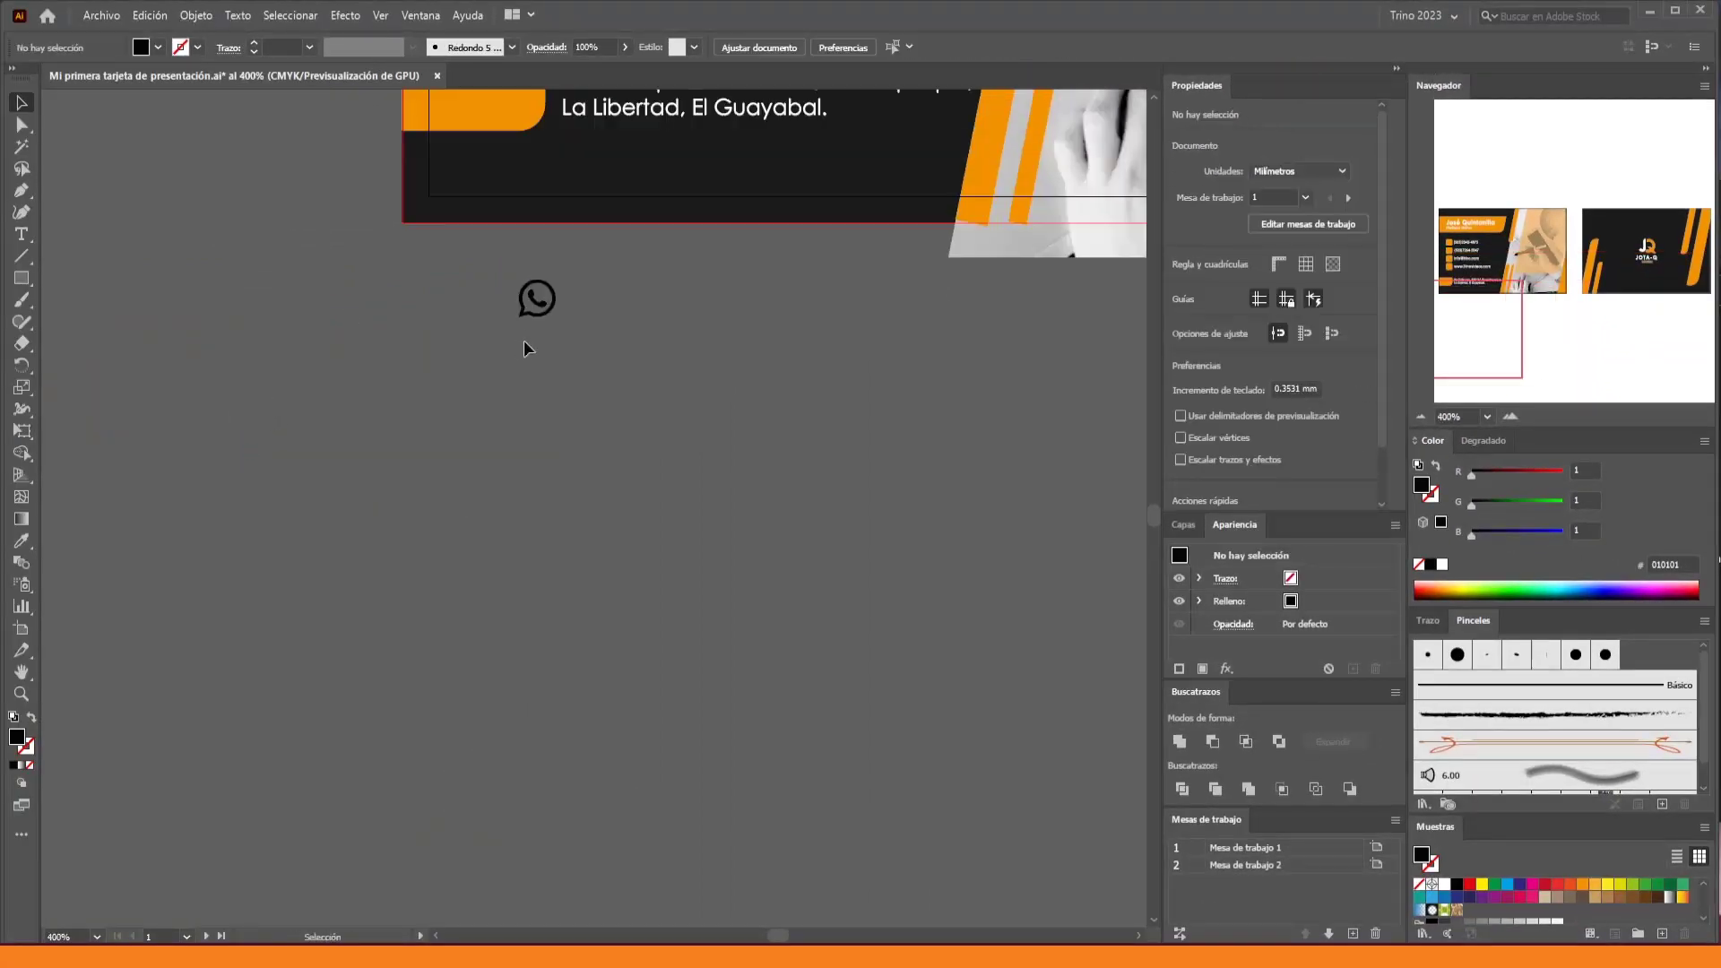
pyautogui.scroll(2, 527, 319)
pyautogui.moveTo(633, 284); pyautogui.dragTo(448, 377)
pyautogui.hotkey('ctrl', 'v')
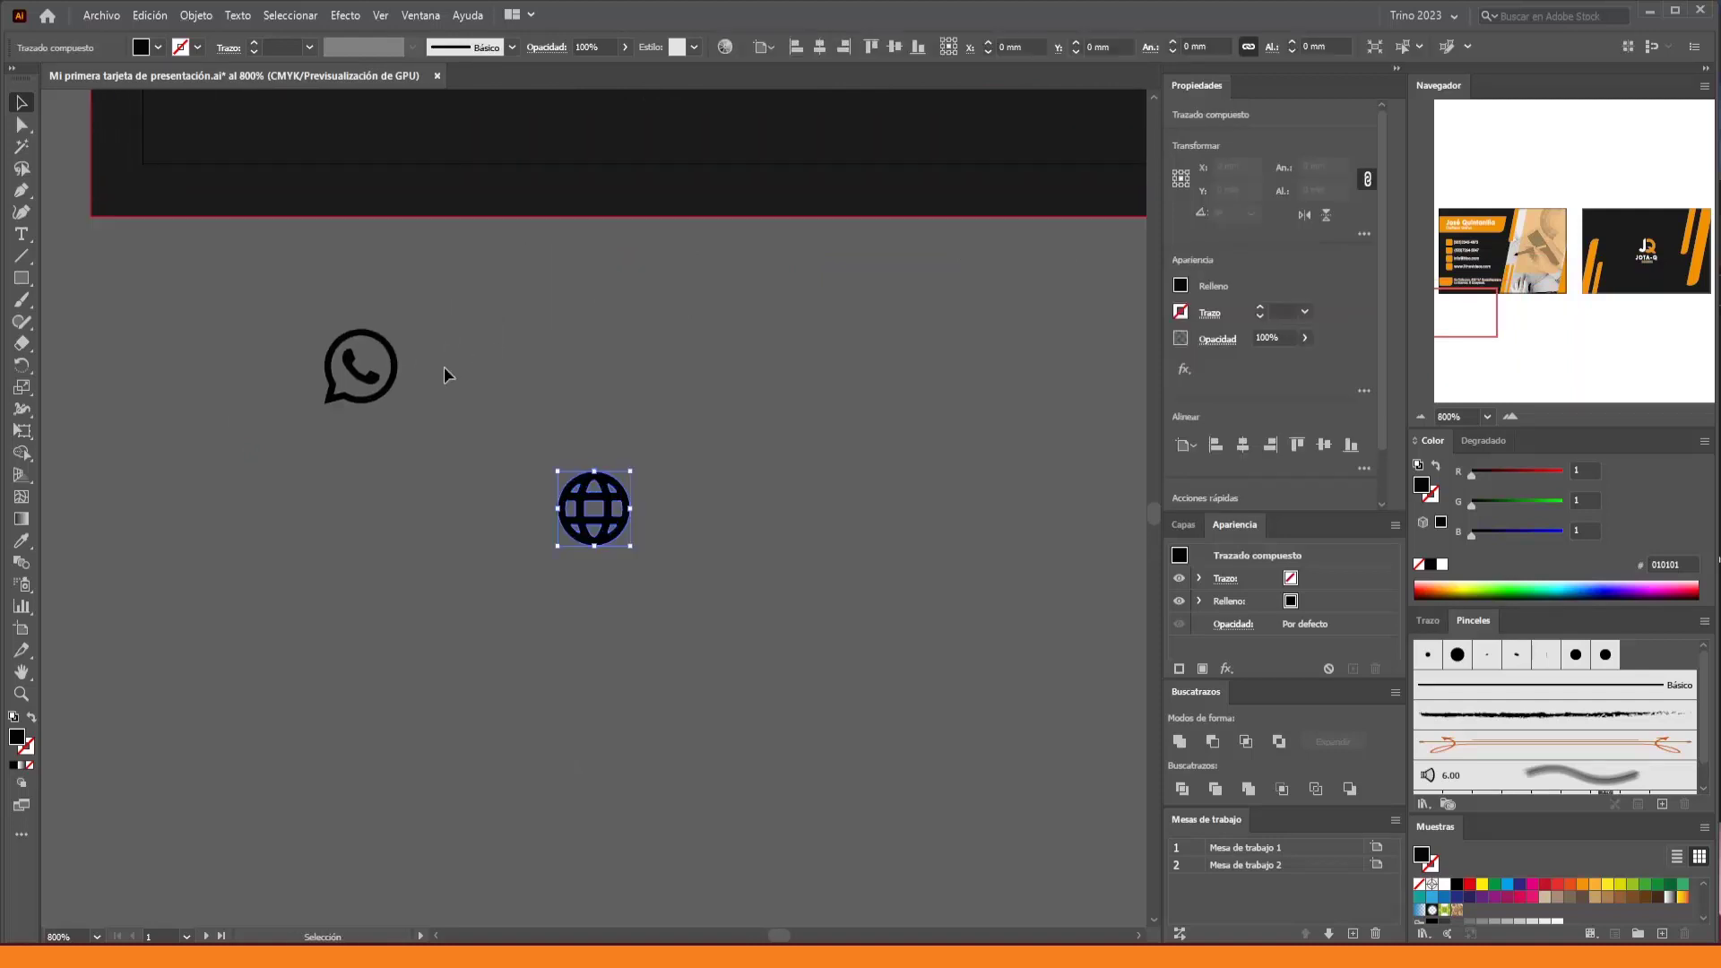
pyautogui.moveTo(632, 500); pyautogui.dragTo(511, 366)
pyautogui.click(394, 450)
pyautogui.scroll(-8, 395, 450)
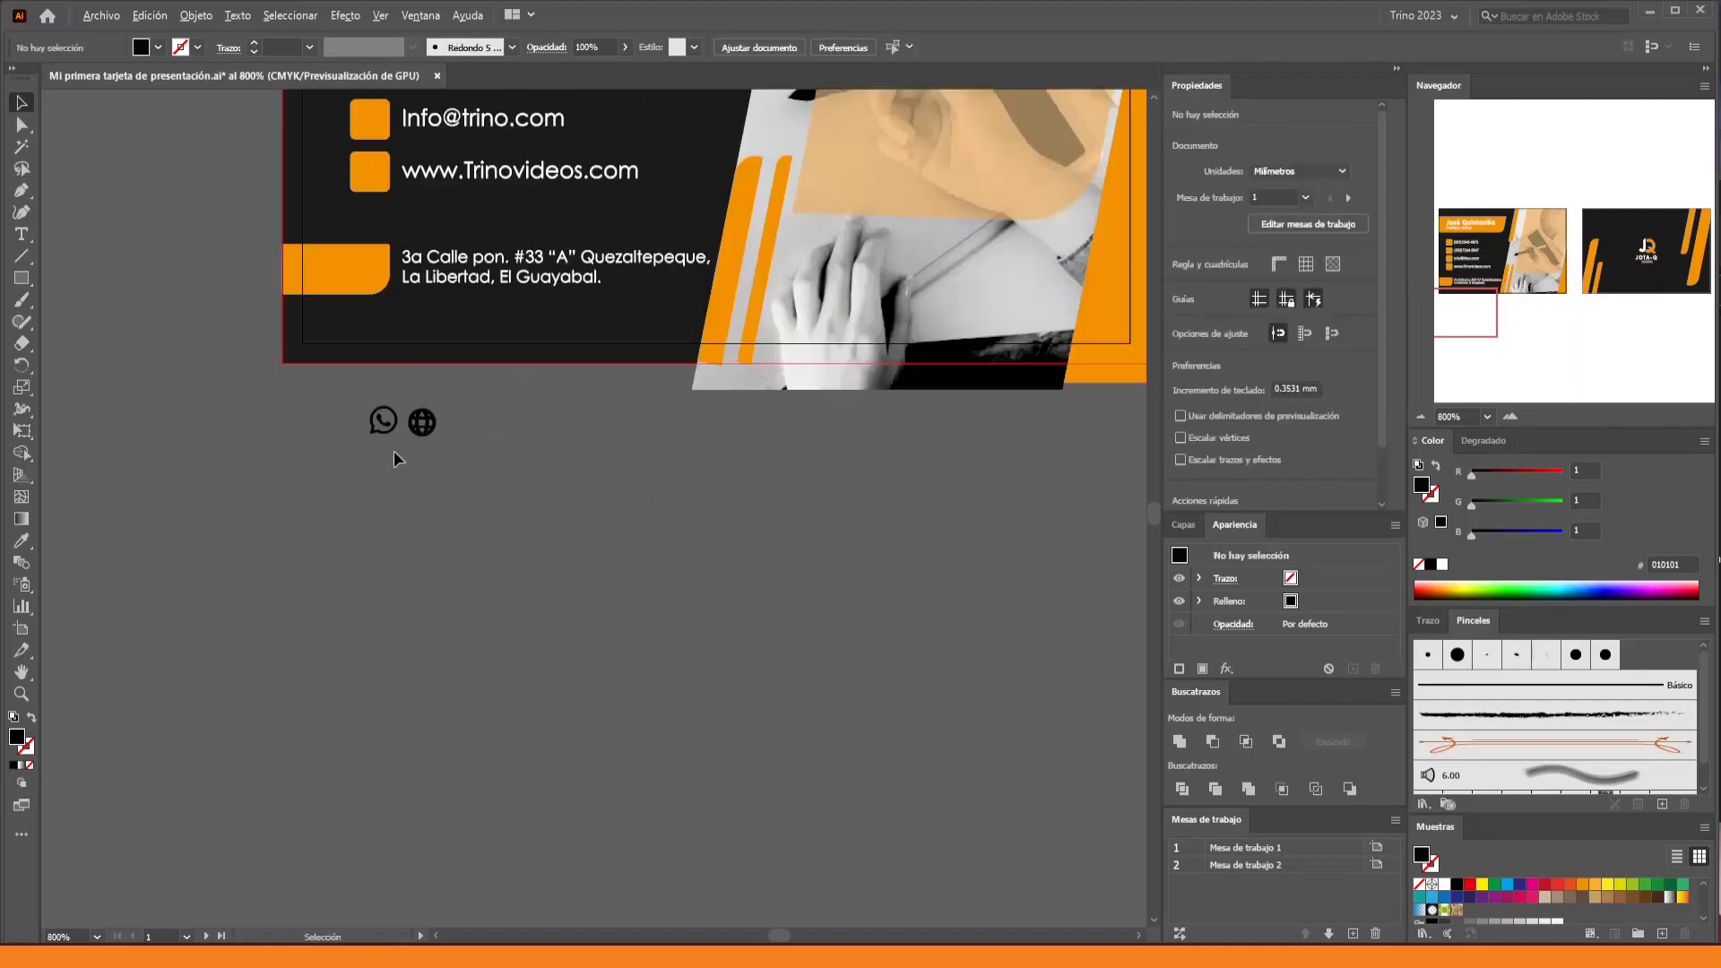
# Set the large phone icon's height to 8 px with constrained proportions
pyautogui.moveTo(299, 817); pyautogui.dragTo(535, 525)
pyautogui.click(504, 587)
pyautogui.click(506, 592)
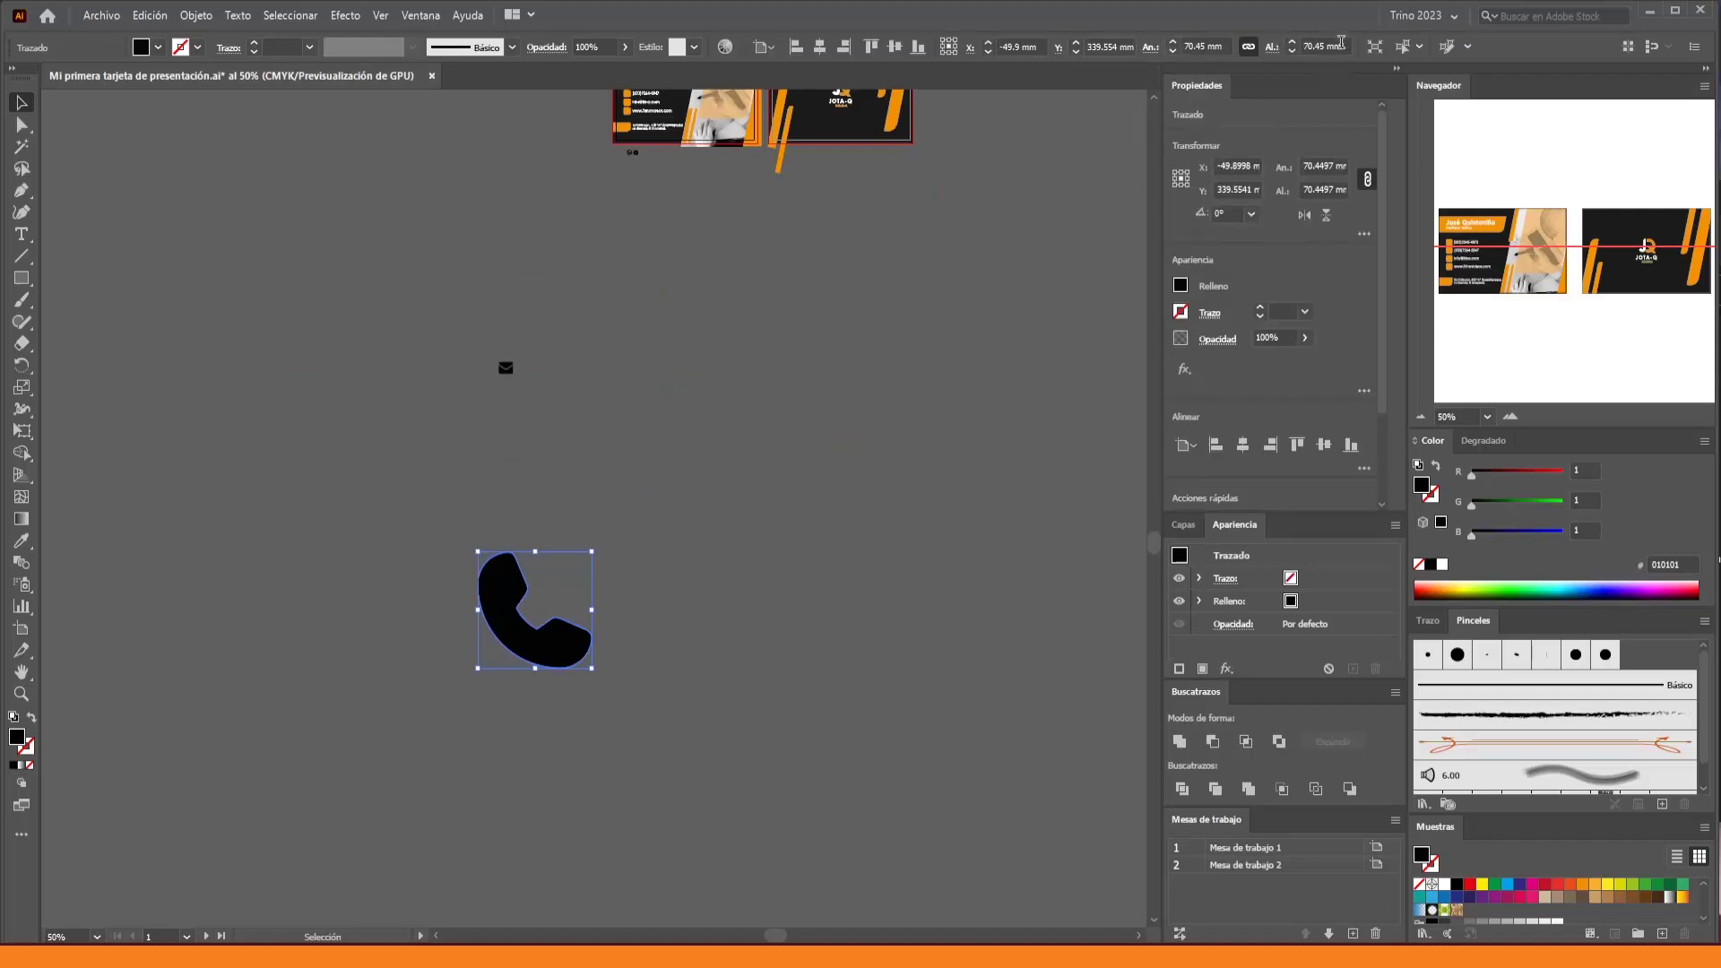
pyautogui.moveTo(1341, 44); pyautogui.dragTo(1204, 58)
pyautogui.write('8px')
pyautogui.press('Return')
# Cut the resized phone icon and paste it beside the globe icon below the card
pyautogui.hotkey('ctrl', 'x')
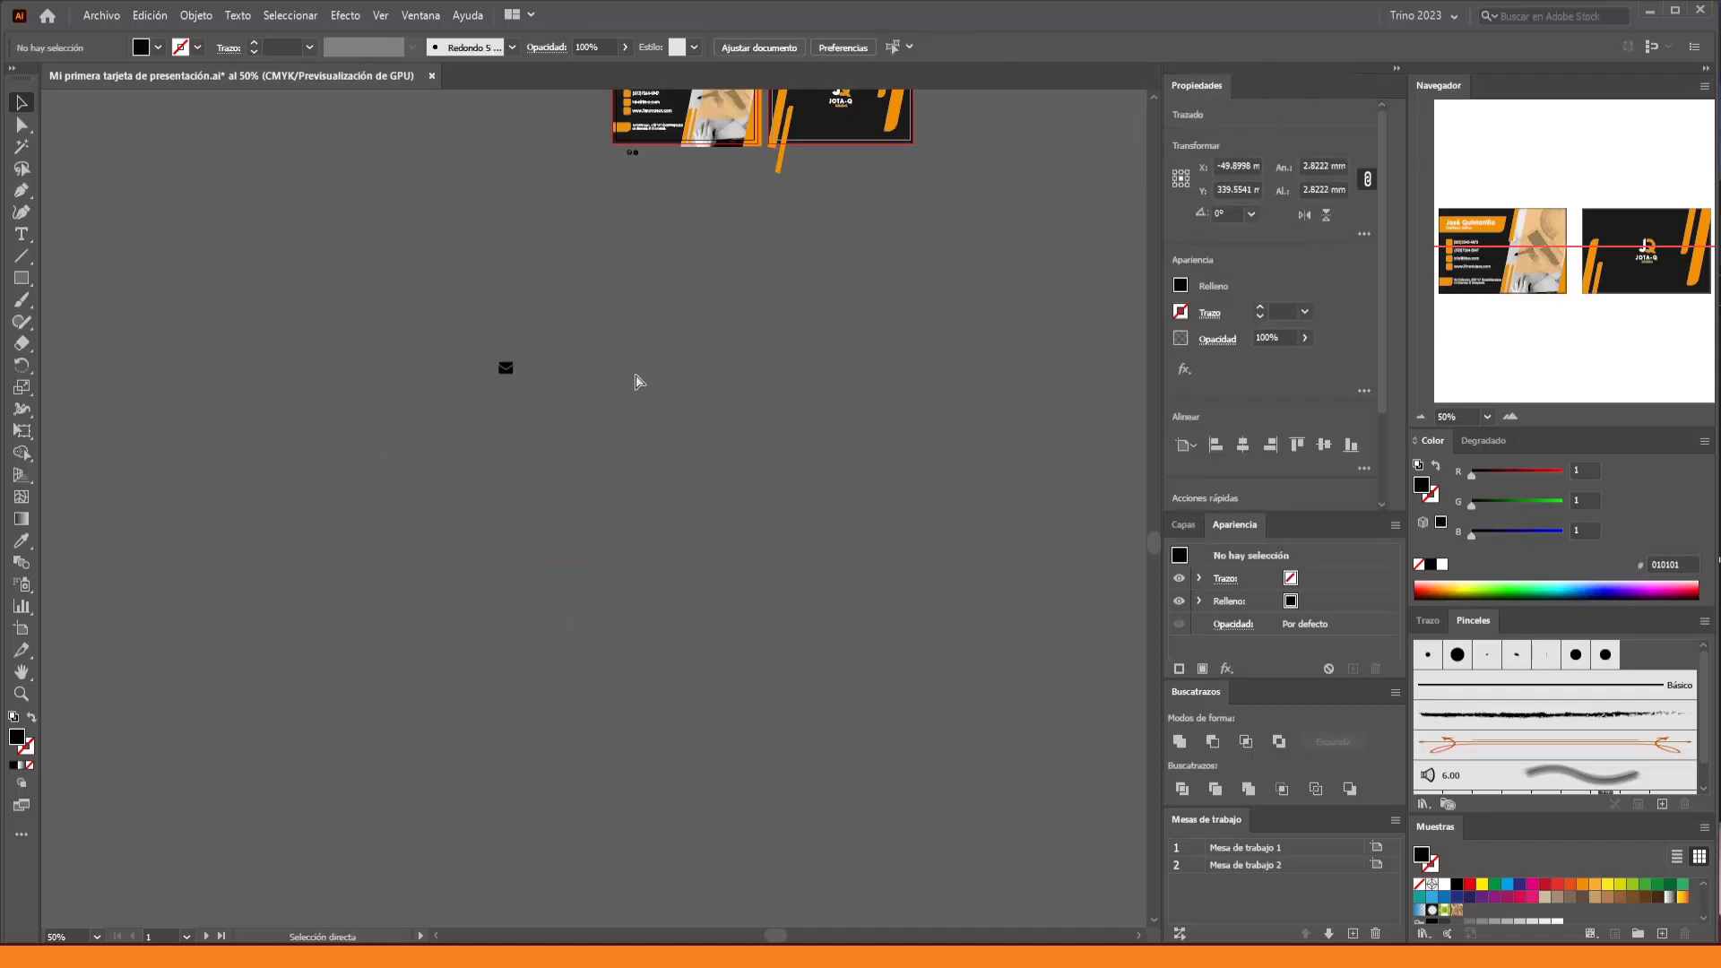
pyautogui.scroll(5, 615, 177)
pyautogui.moveTo(615, 179); pyautogui.dragTo(337, 608)
pyautogui.hotkey('ctrl', 'v')
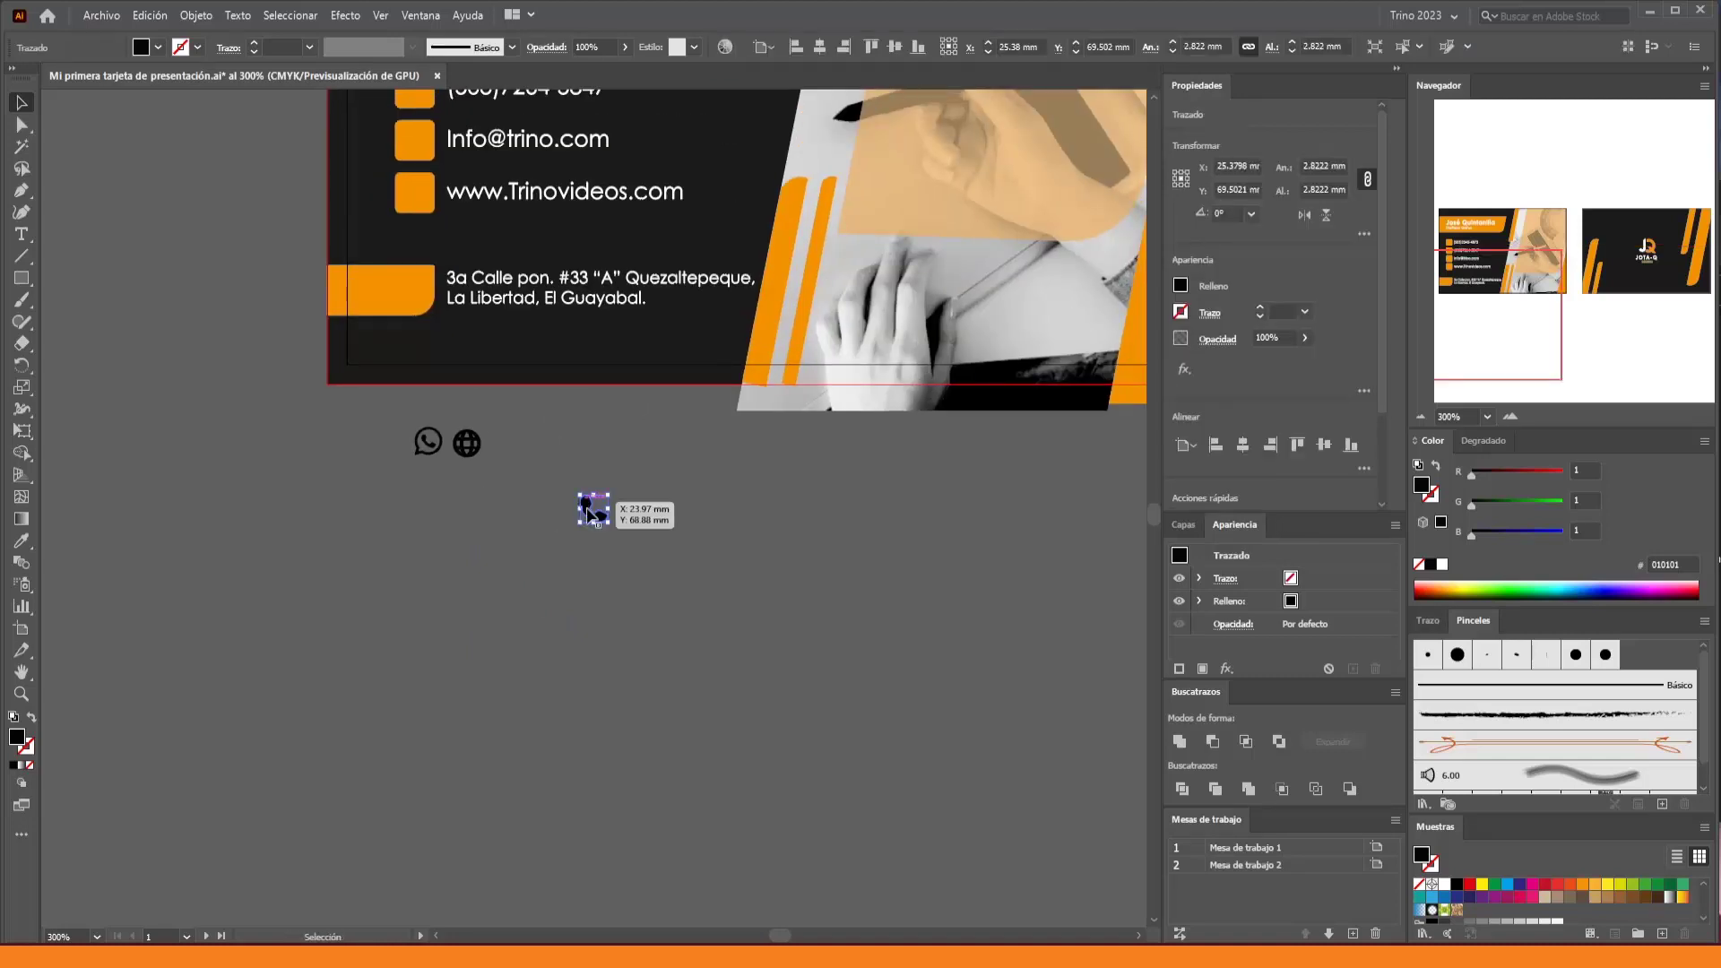
pyautogui.moveTo(587, 512); pyautogui.dragTo(500, 447)
pyautogui.click(563, 514)
# Move the envelope icon up to the row of contact icons below the card
pyautogui.scroll(-4, 562, 514)
pyautogui.moveTo(455, 714); pyautogui.dragTo(579, 514)
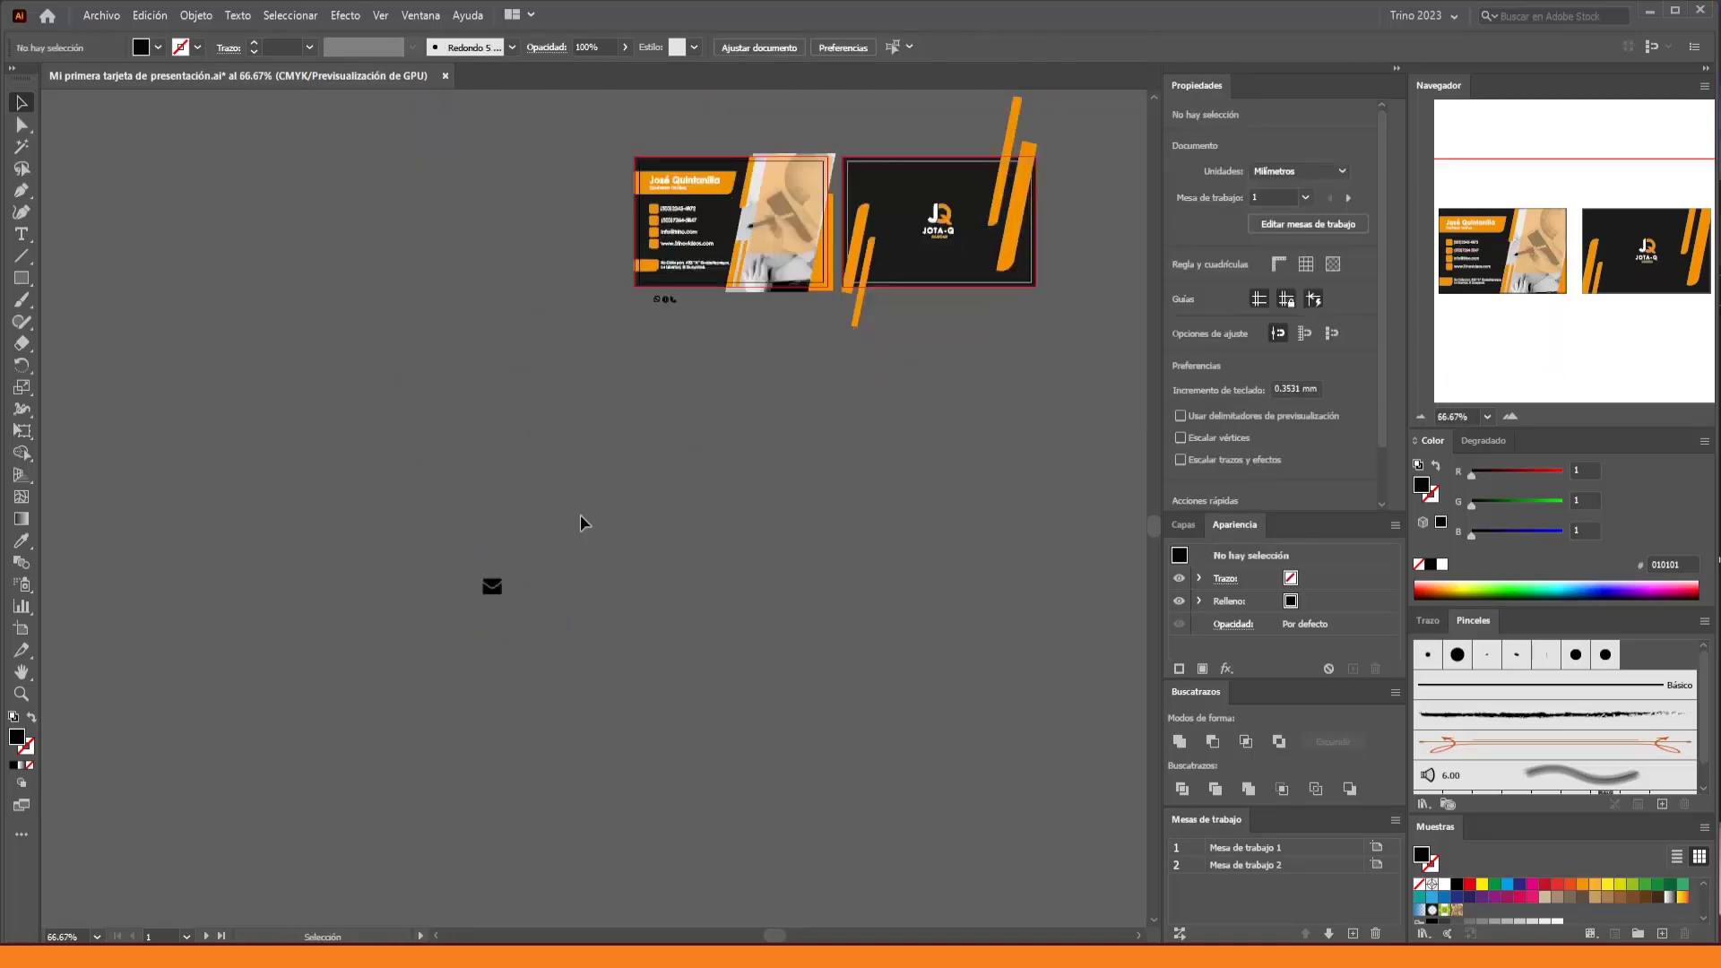
pyautogui.moveTo(496, 590); pyautogui.dragTo(684, 308)
pyautogui.hotkey('ctrl', '+')
pyautogui.hotkey('ctrl', '+')
pyautogui.hotkey('ctrl', '+')
pyautogui.hotkey('ctrl', '+')
pyautogui.hotkey('ctrl', '+')
pyautogui.hotkey('ctrl', '+')
pyautogui.hotkey('ctrl', '+')
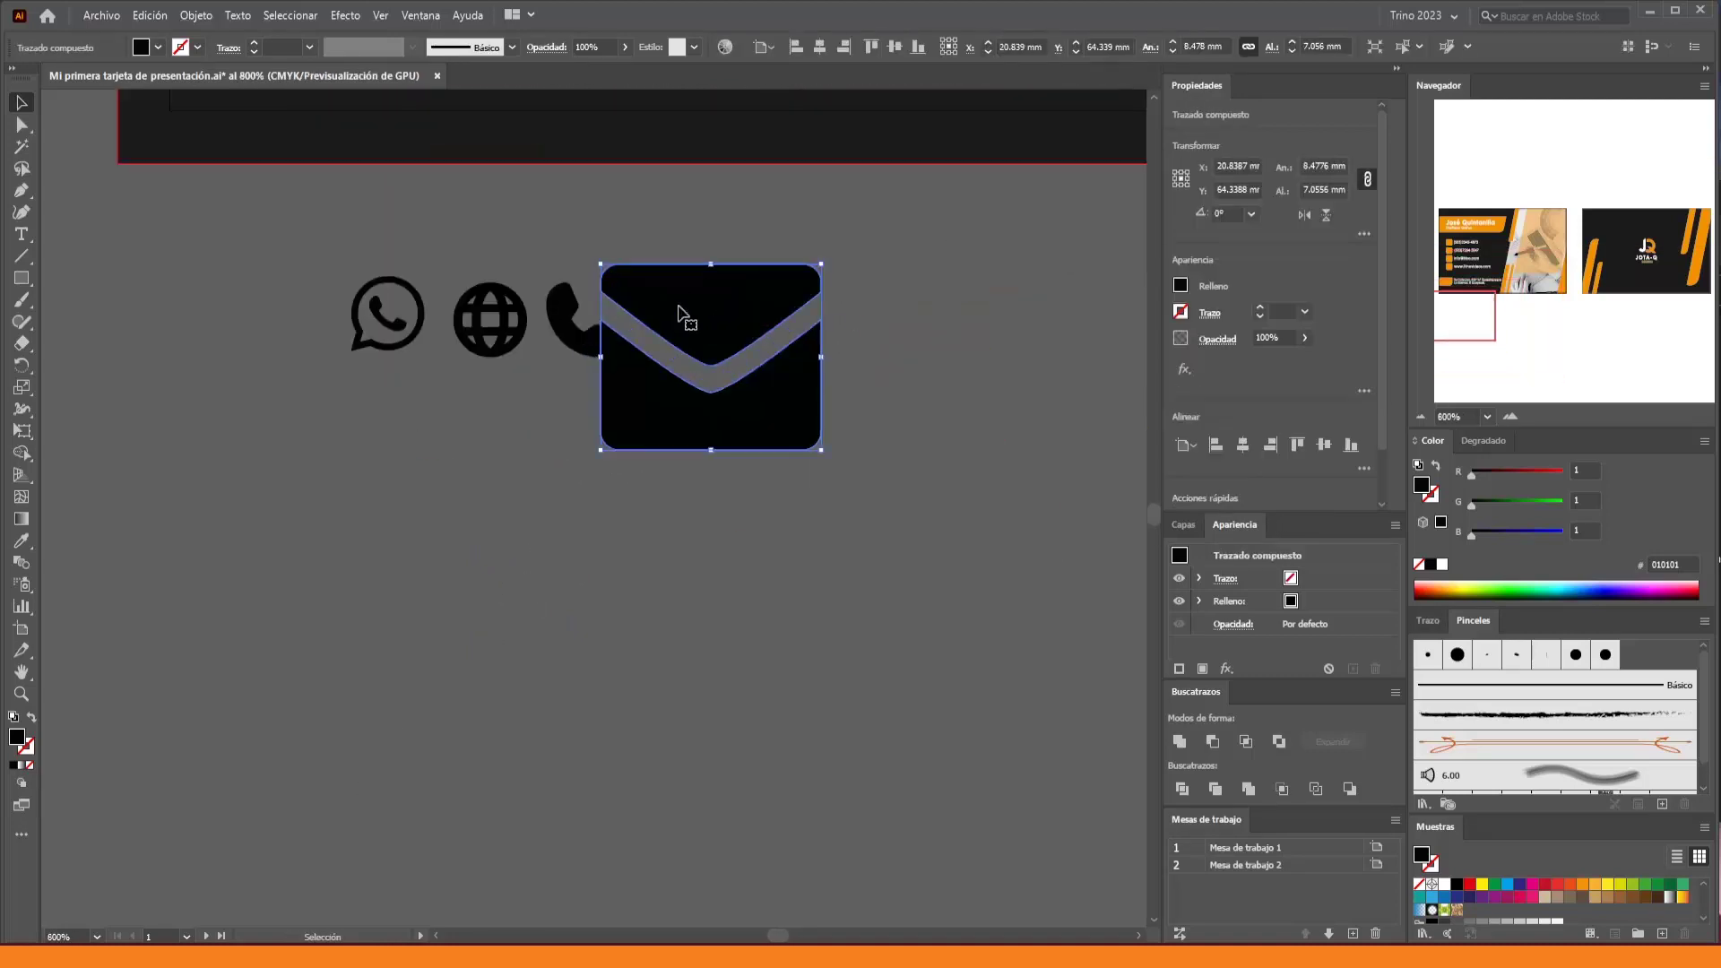
# Set the envelope icon's height to 8 px and place it in line beside the phone icon
pyautogui.click(1343, 48)
pyautogui.write('8')
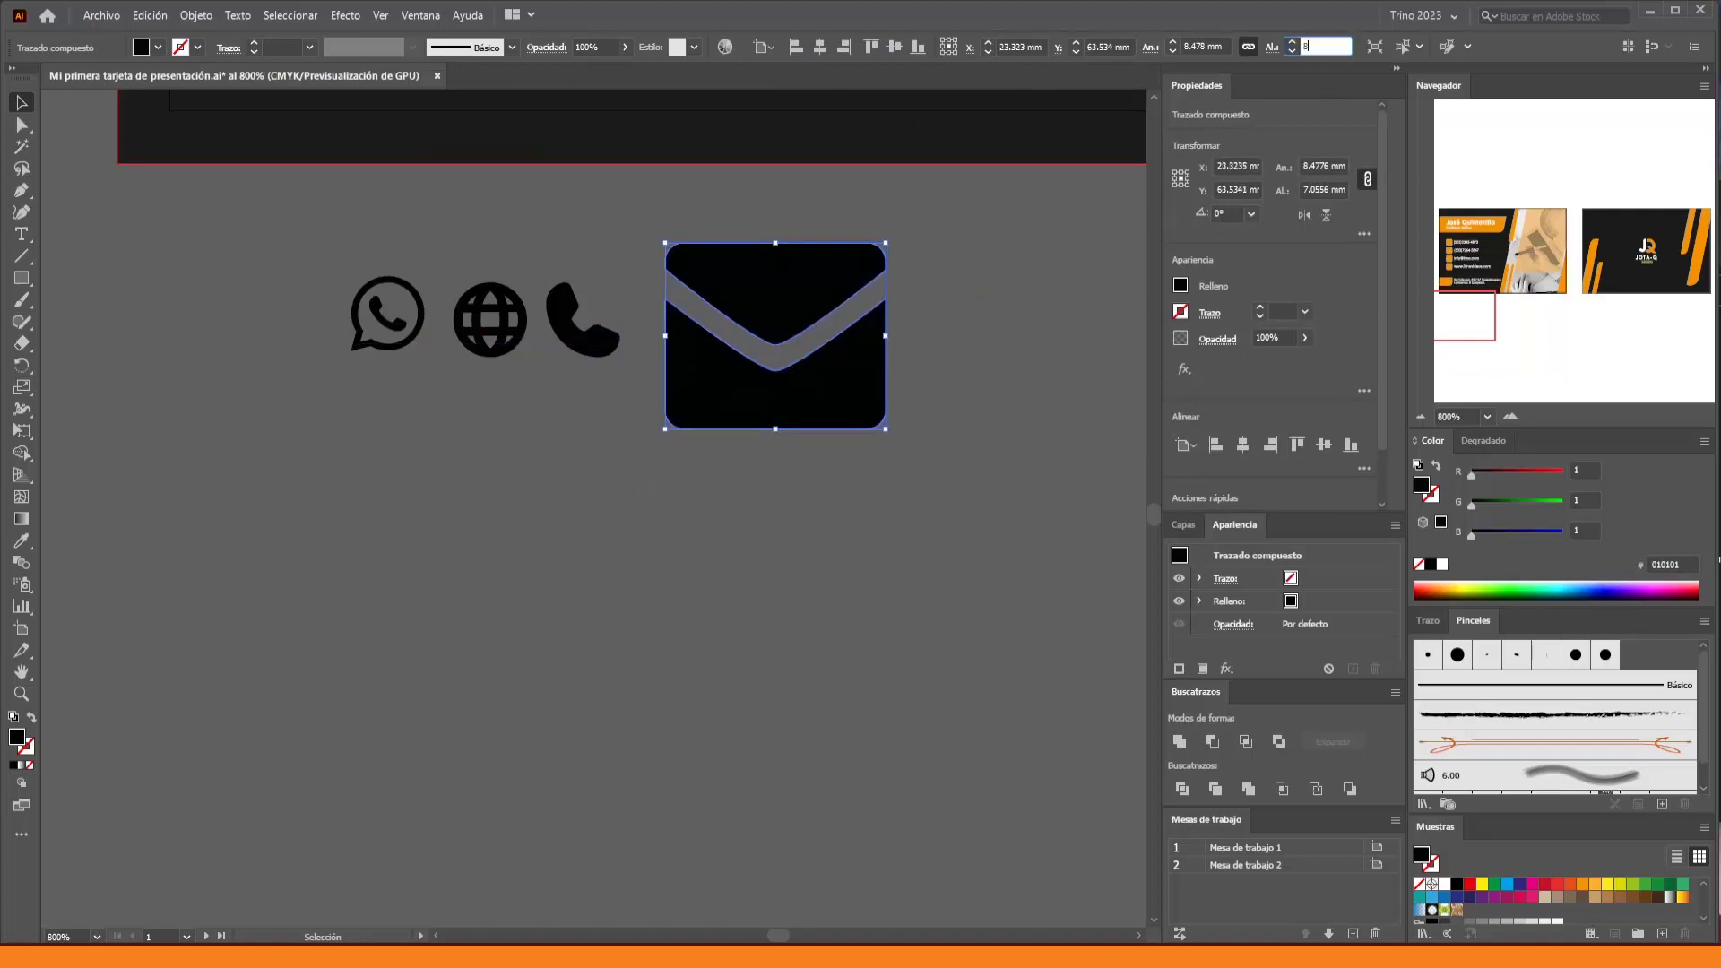
pyautogui.write(' px')
pyautogui.press('Return')
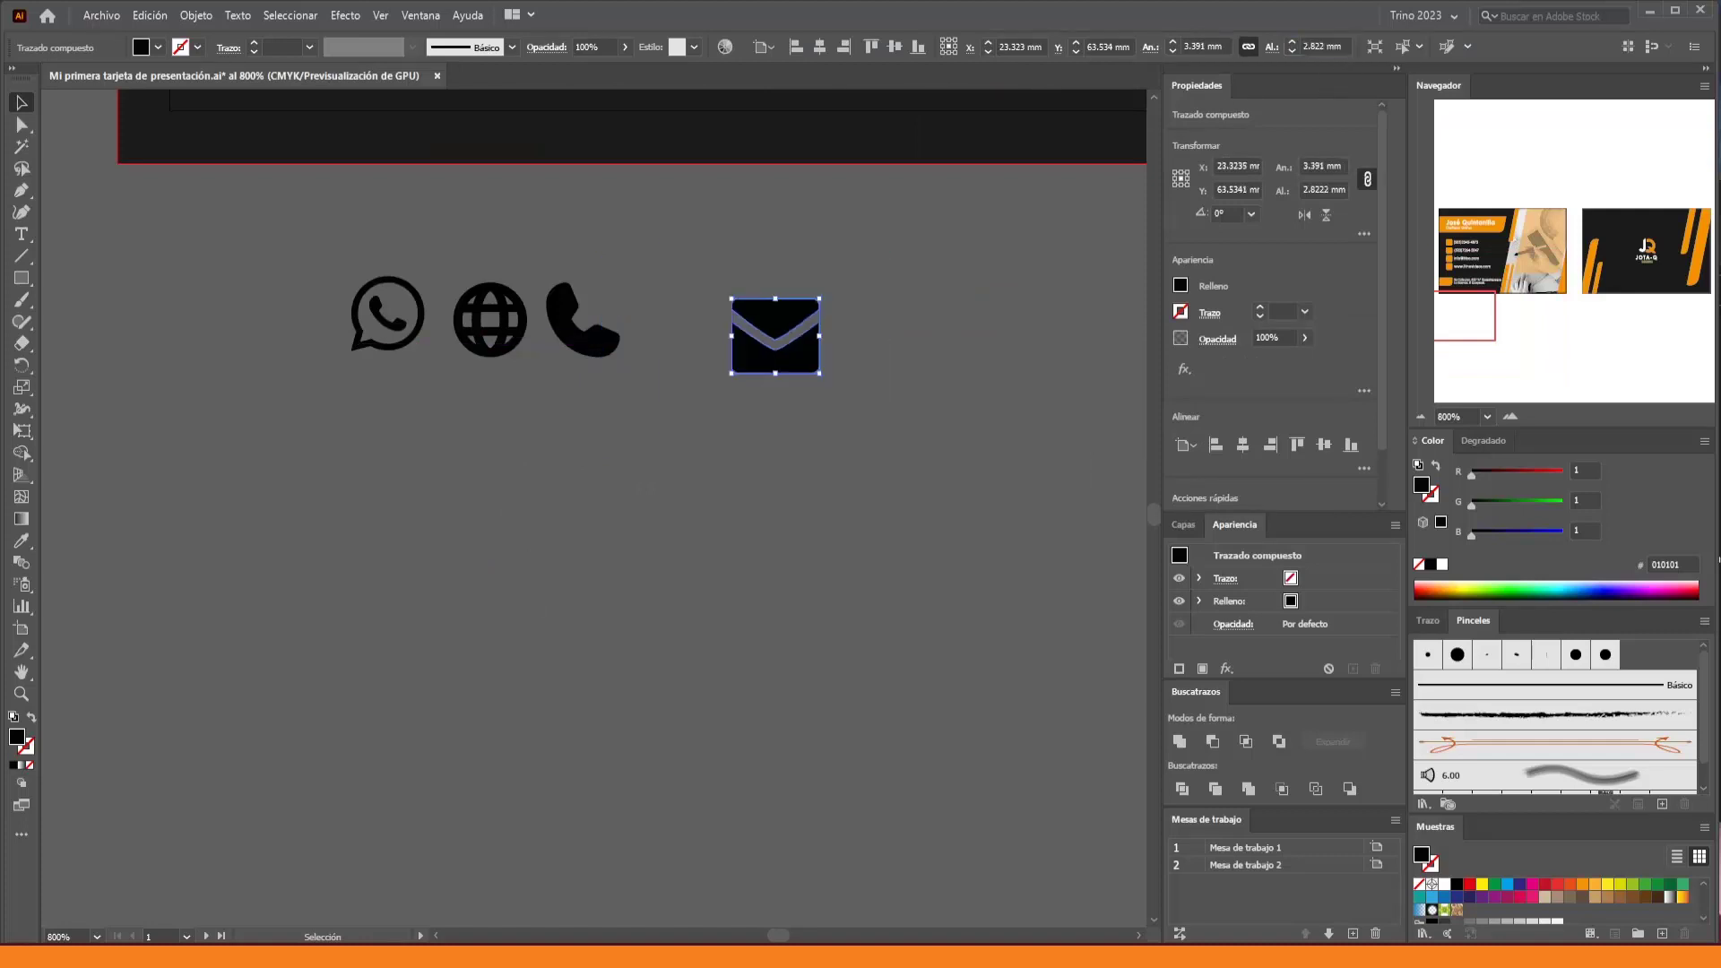
pyautogui.moveTo(810, 364); pyautogui.dragTo(731, 341)
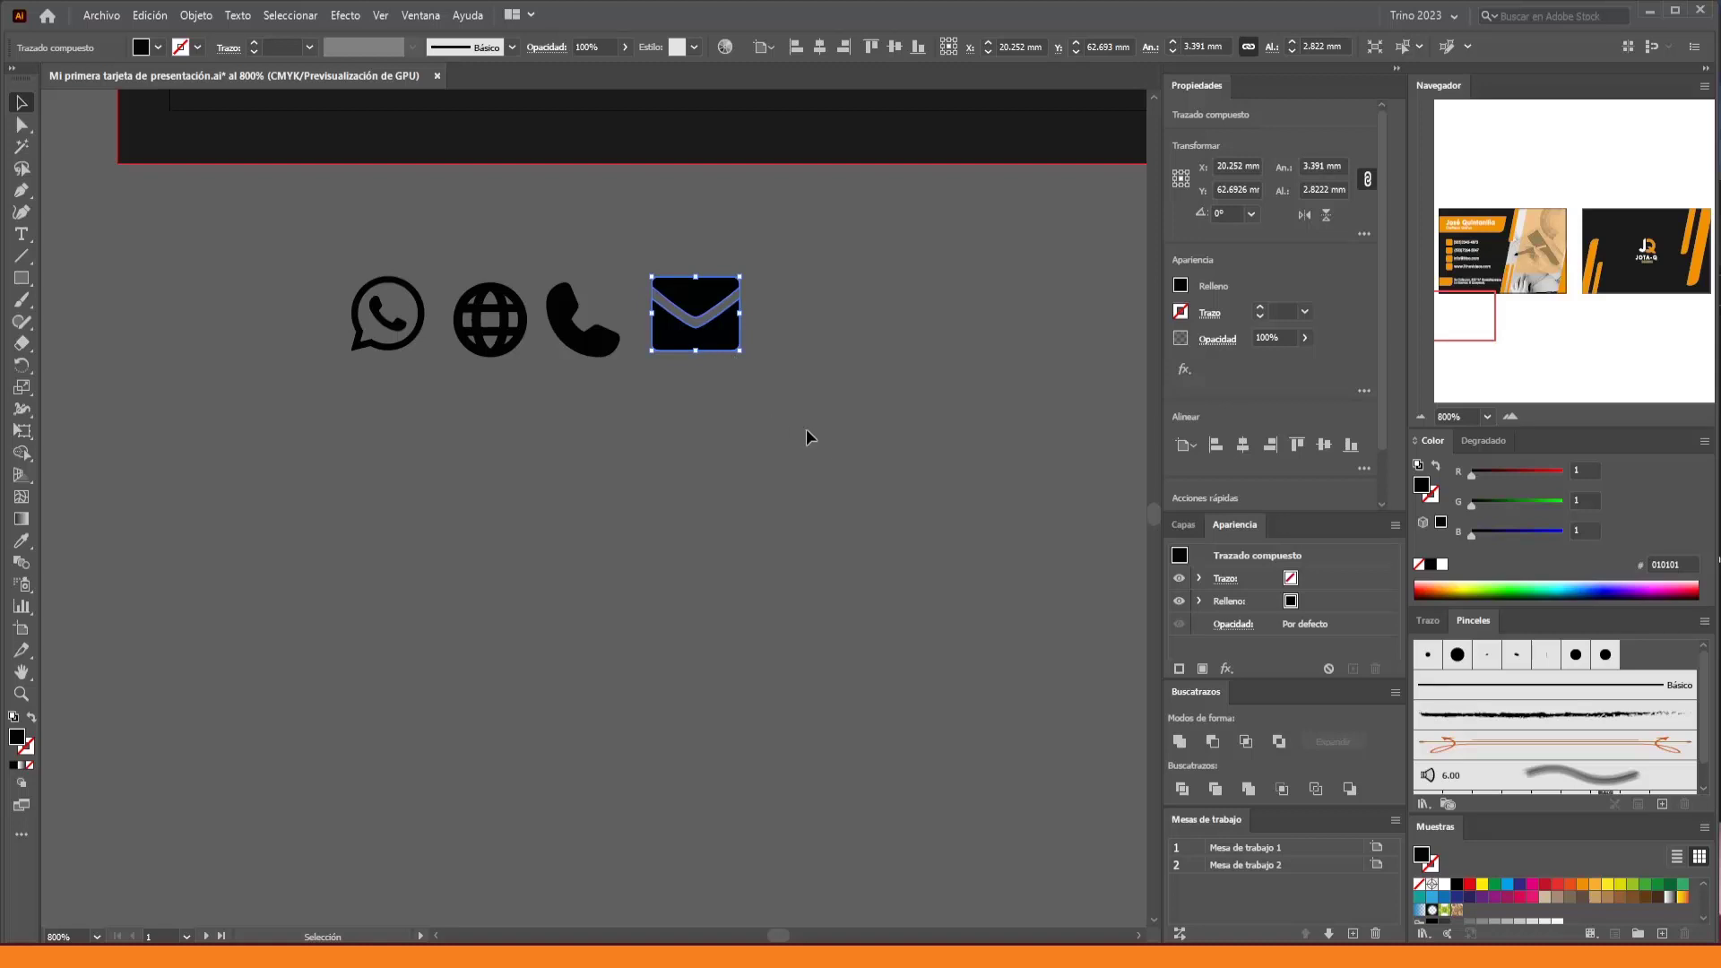
# Select all four contact icons and change their fill color to white (FFFFFF)
pyautogui.moveTo(262, 224); pyautogui.dragTo(571, 444)
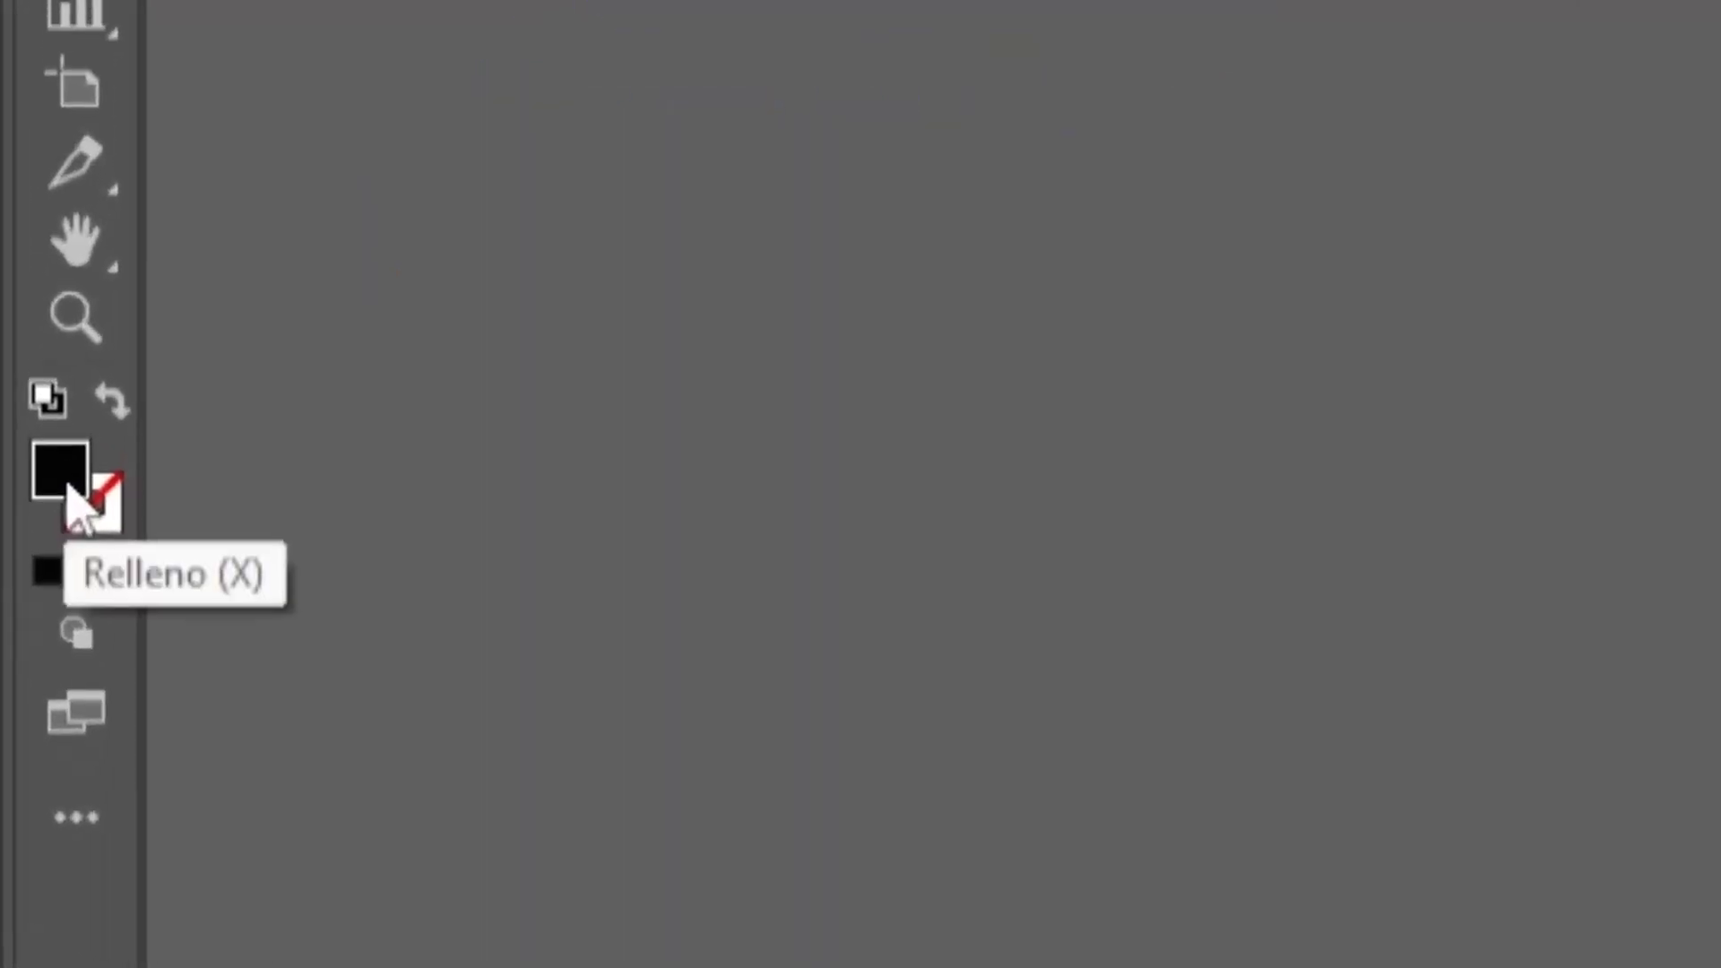
pyautogui.doubleClick(70, 480)
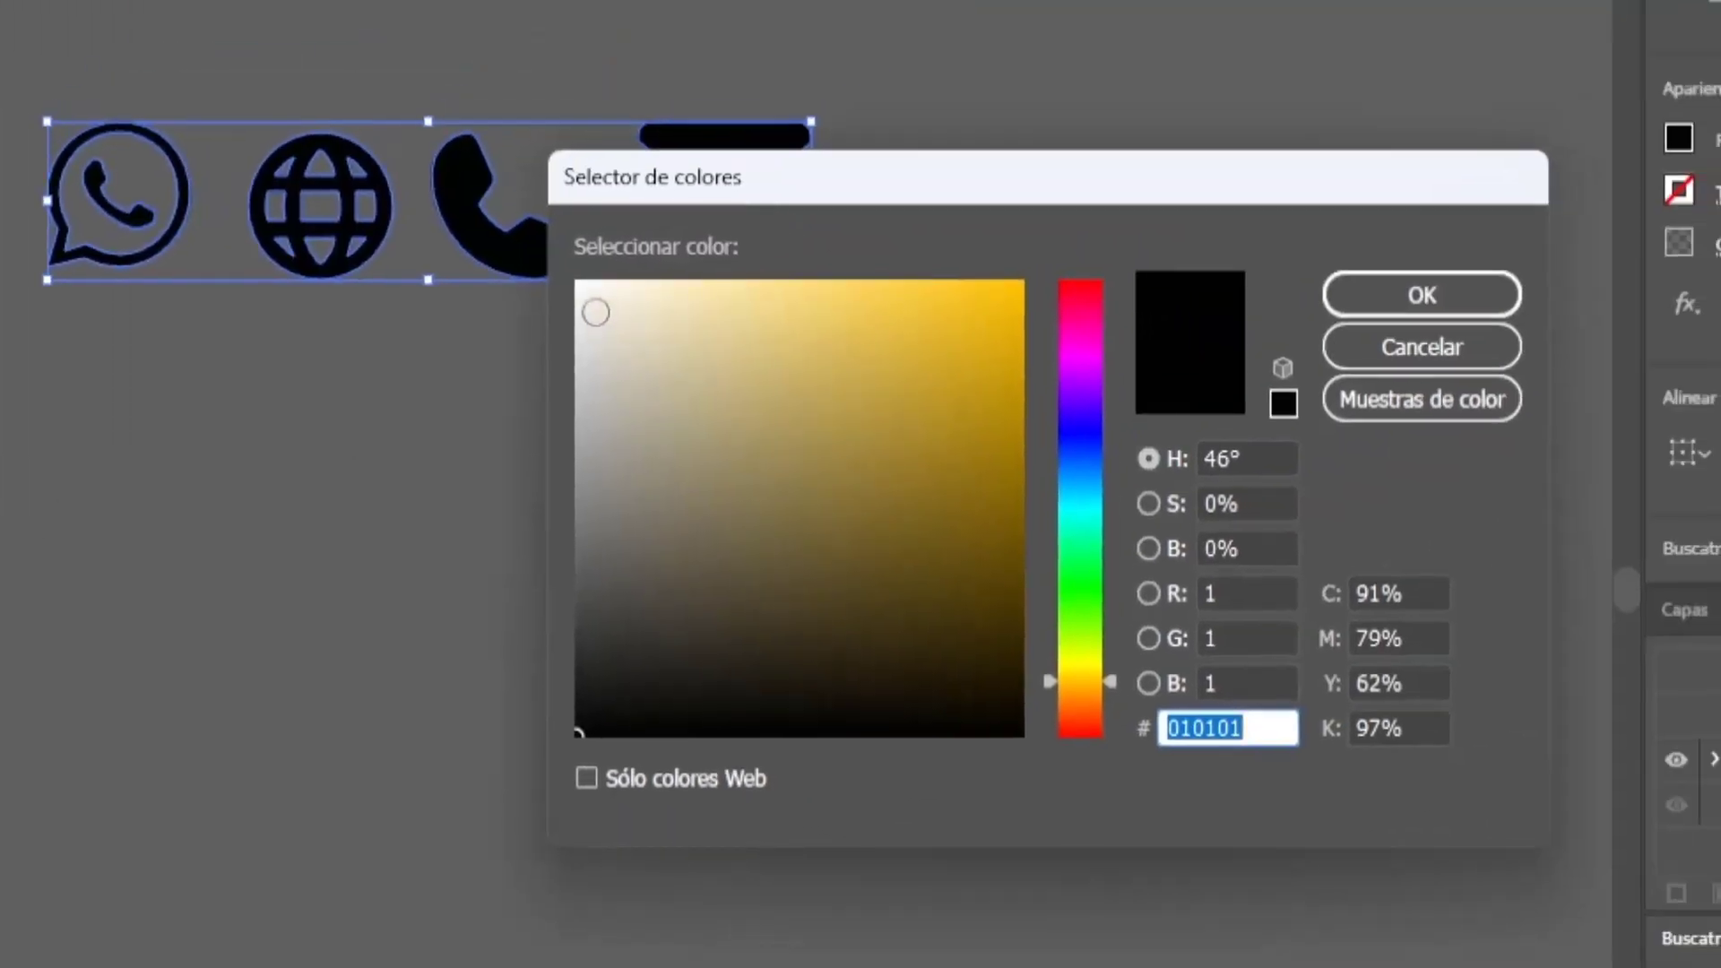
pyautogui.moveTo(595, 308); pyautogui.dragTo(574, 272)
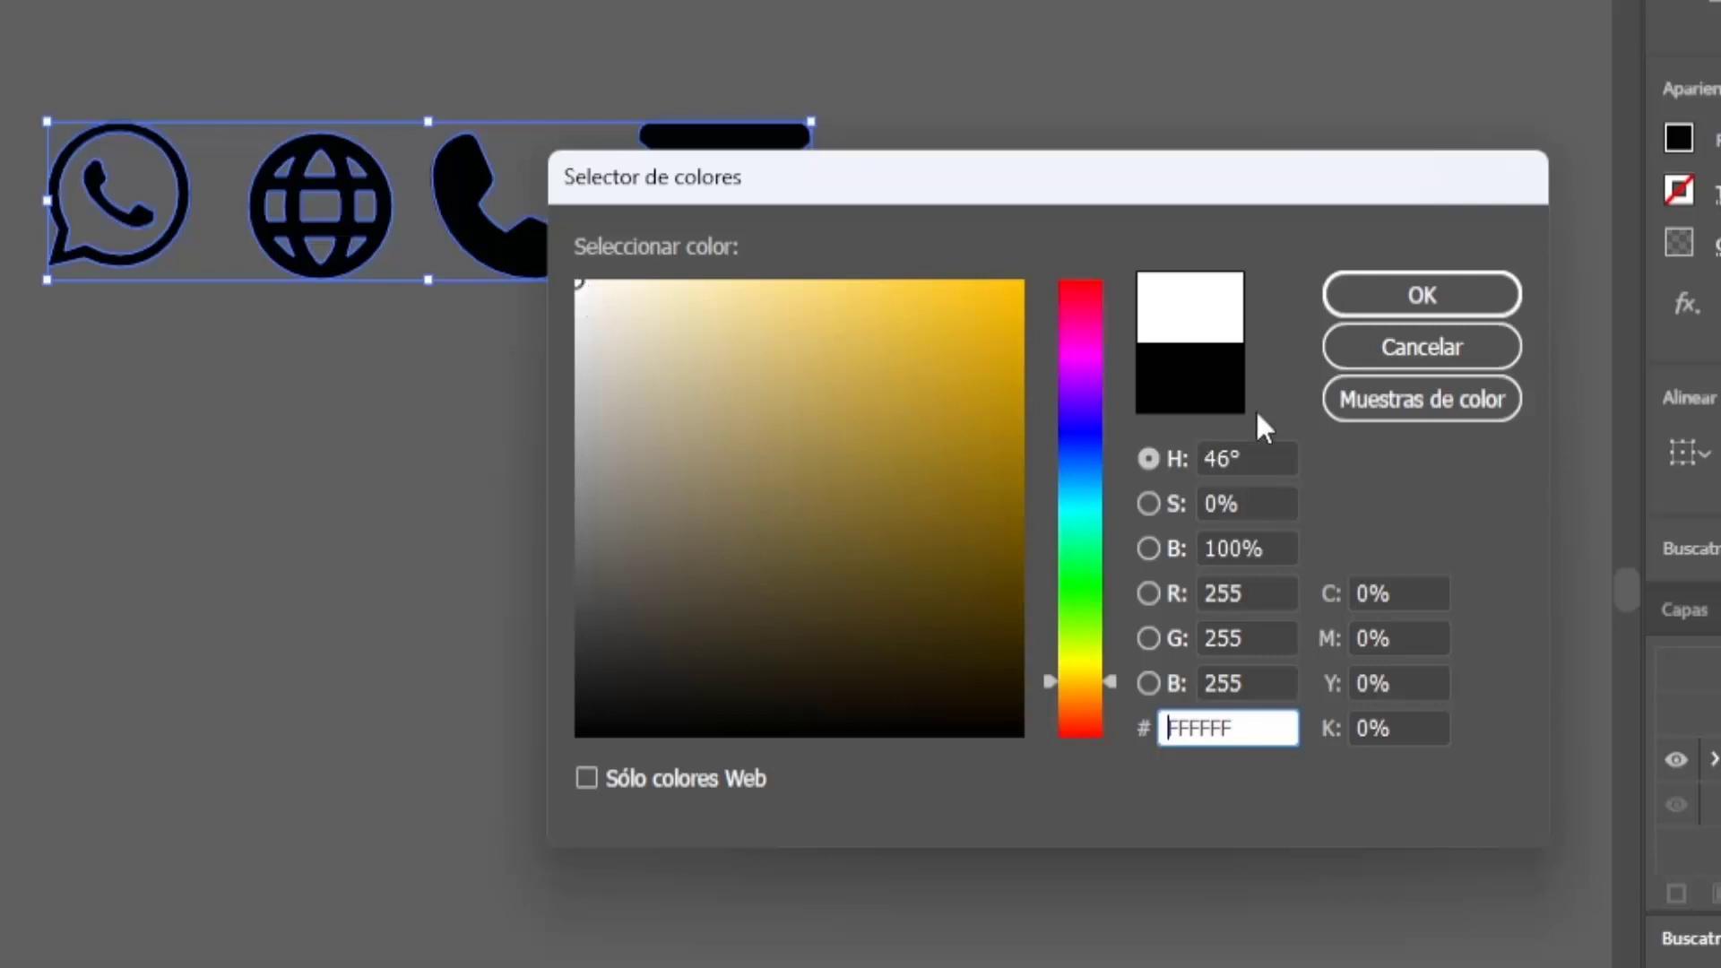
pyautogui.click(1367, 300)
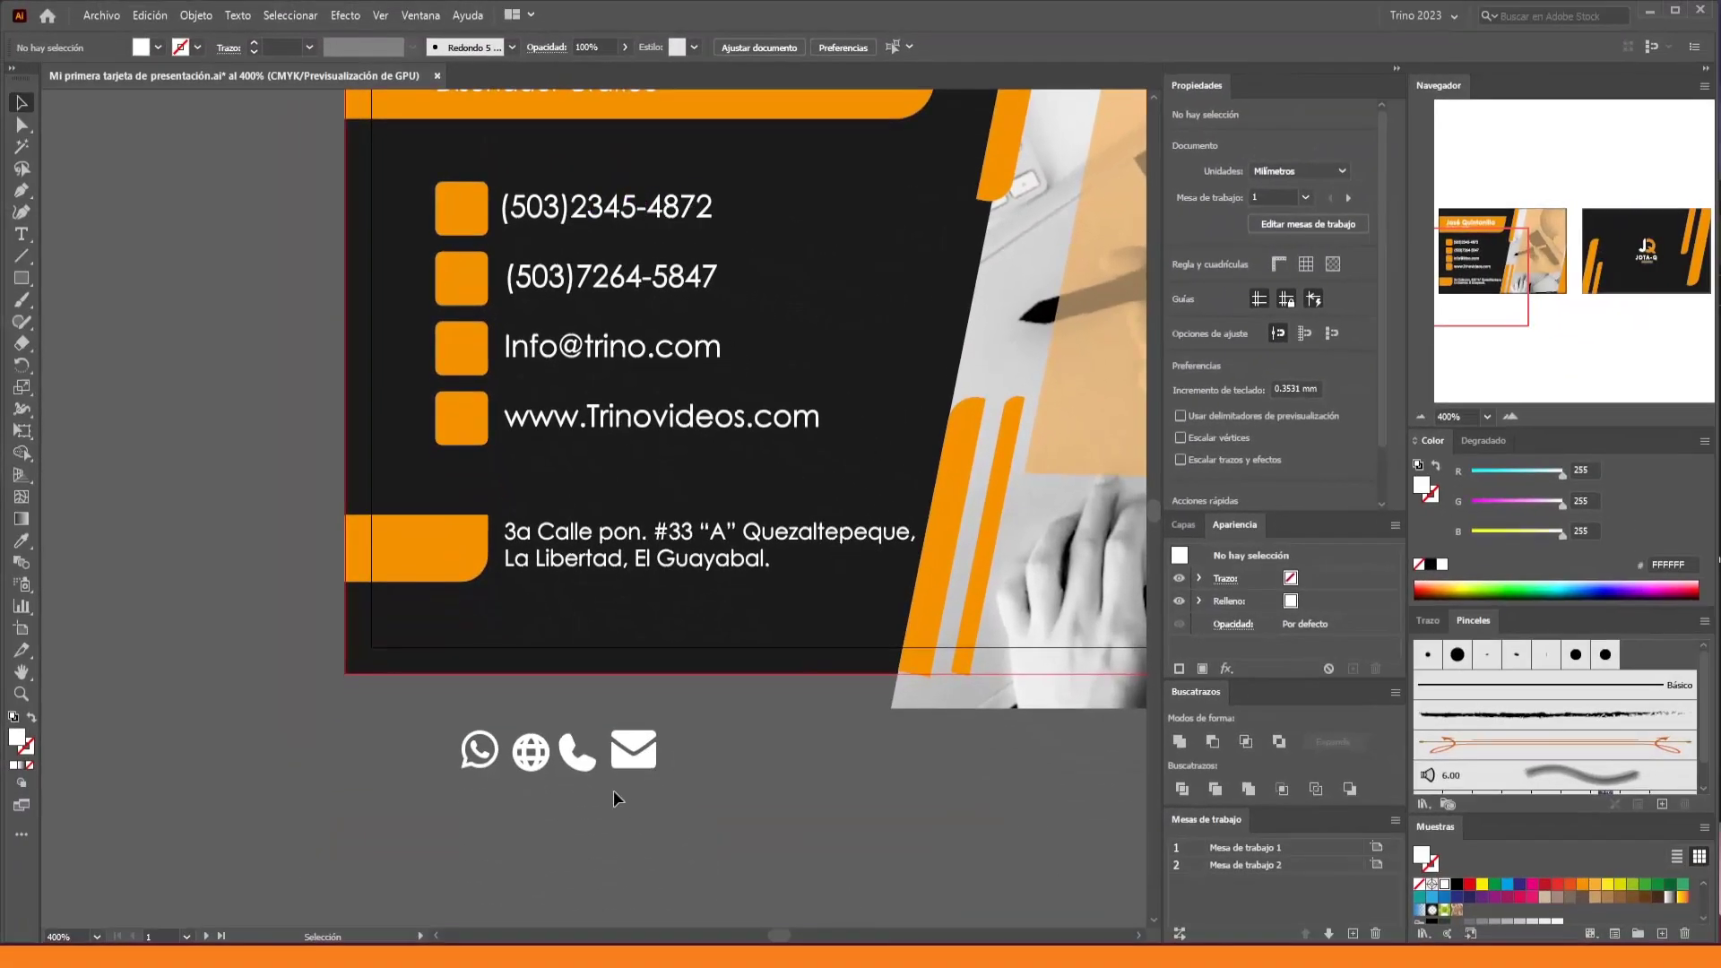
# Place the phone, WhatsApp, envelope and globe icons on the orange squares beside their matching contact details
pyautogui.moveTo(583, 771); pyautogui.dragTo(473, 226)
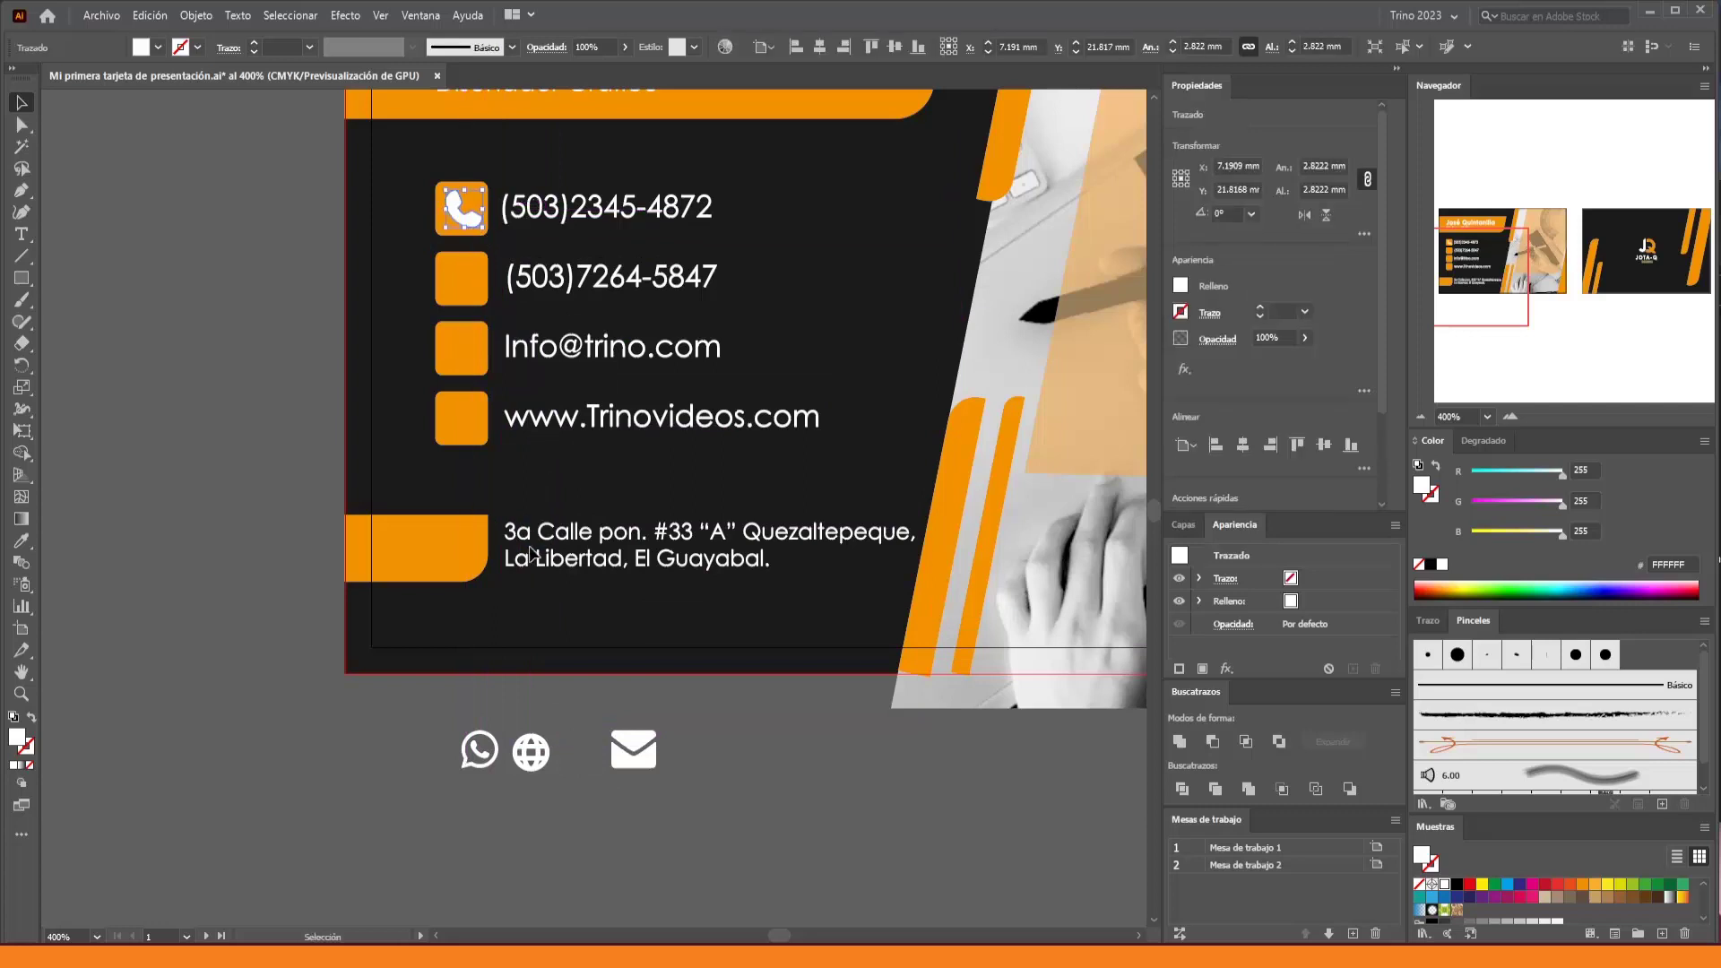
pyautogui.moveTo(485, 773); pyautogui.dragTo(467, 303)
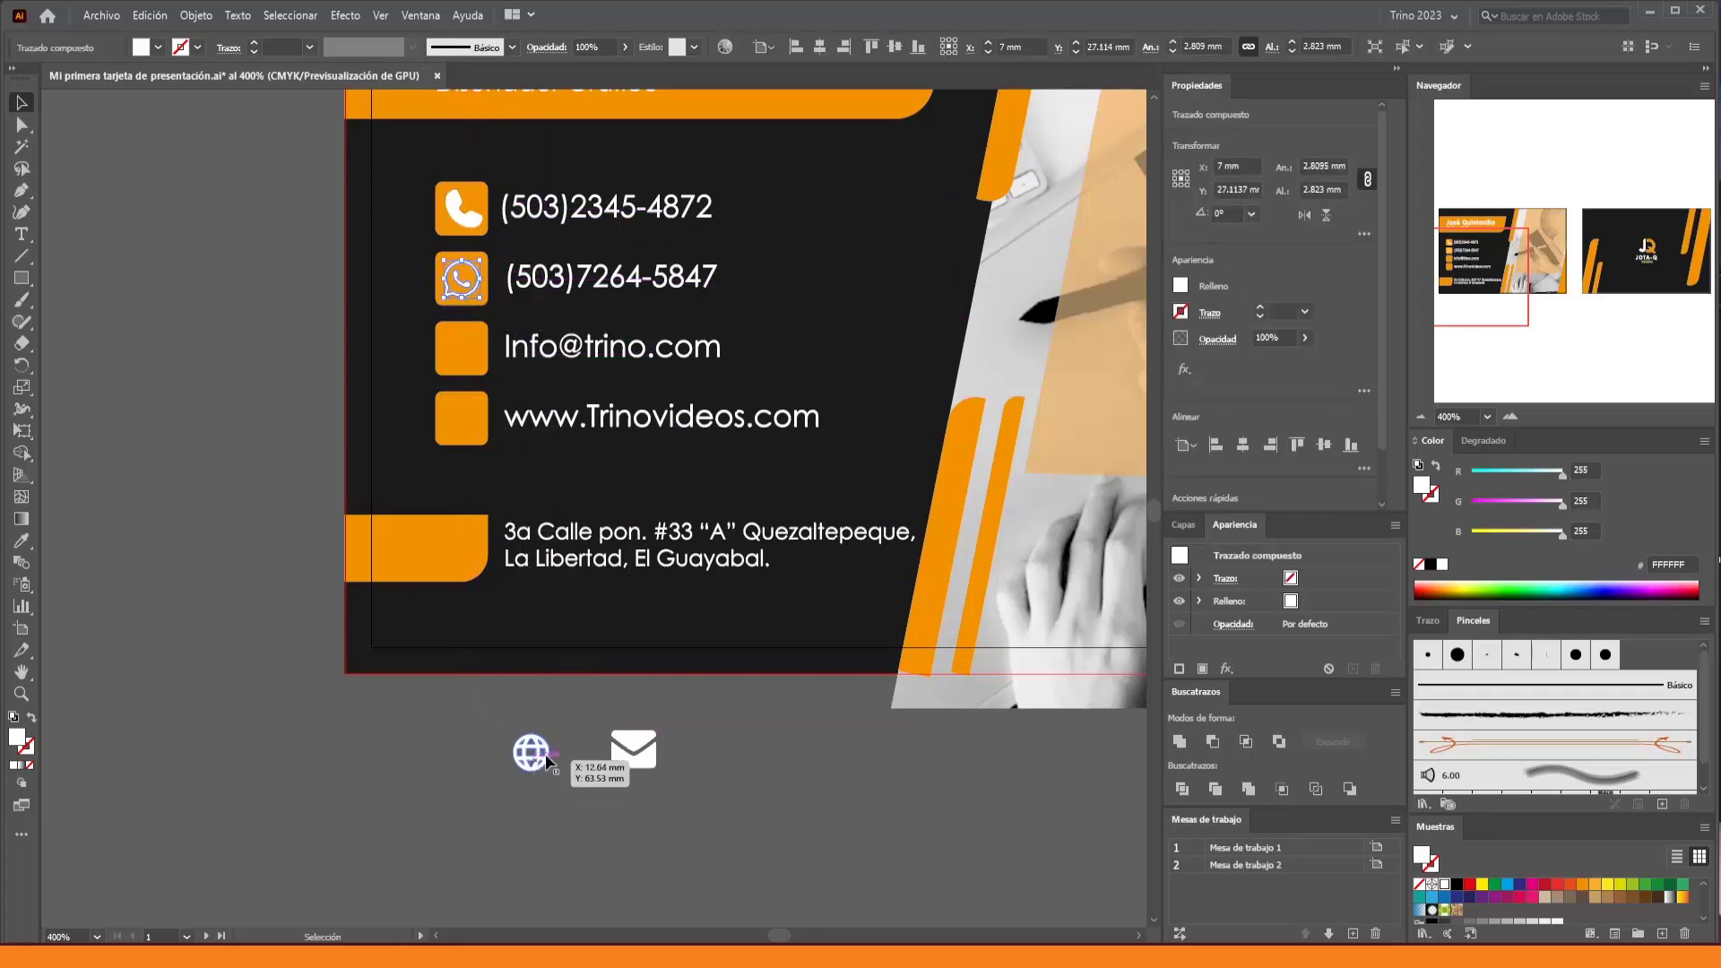
pyautogui.moveTo(617, 742); pyautogui.dragTo(460, 350)
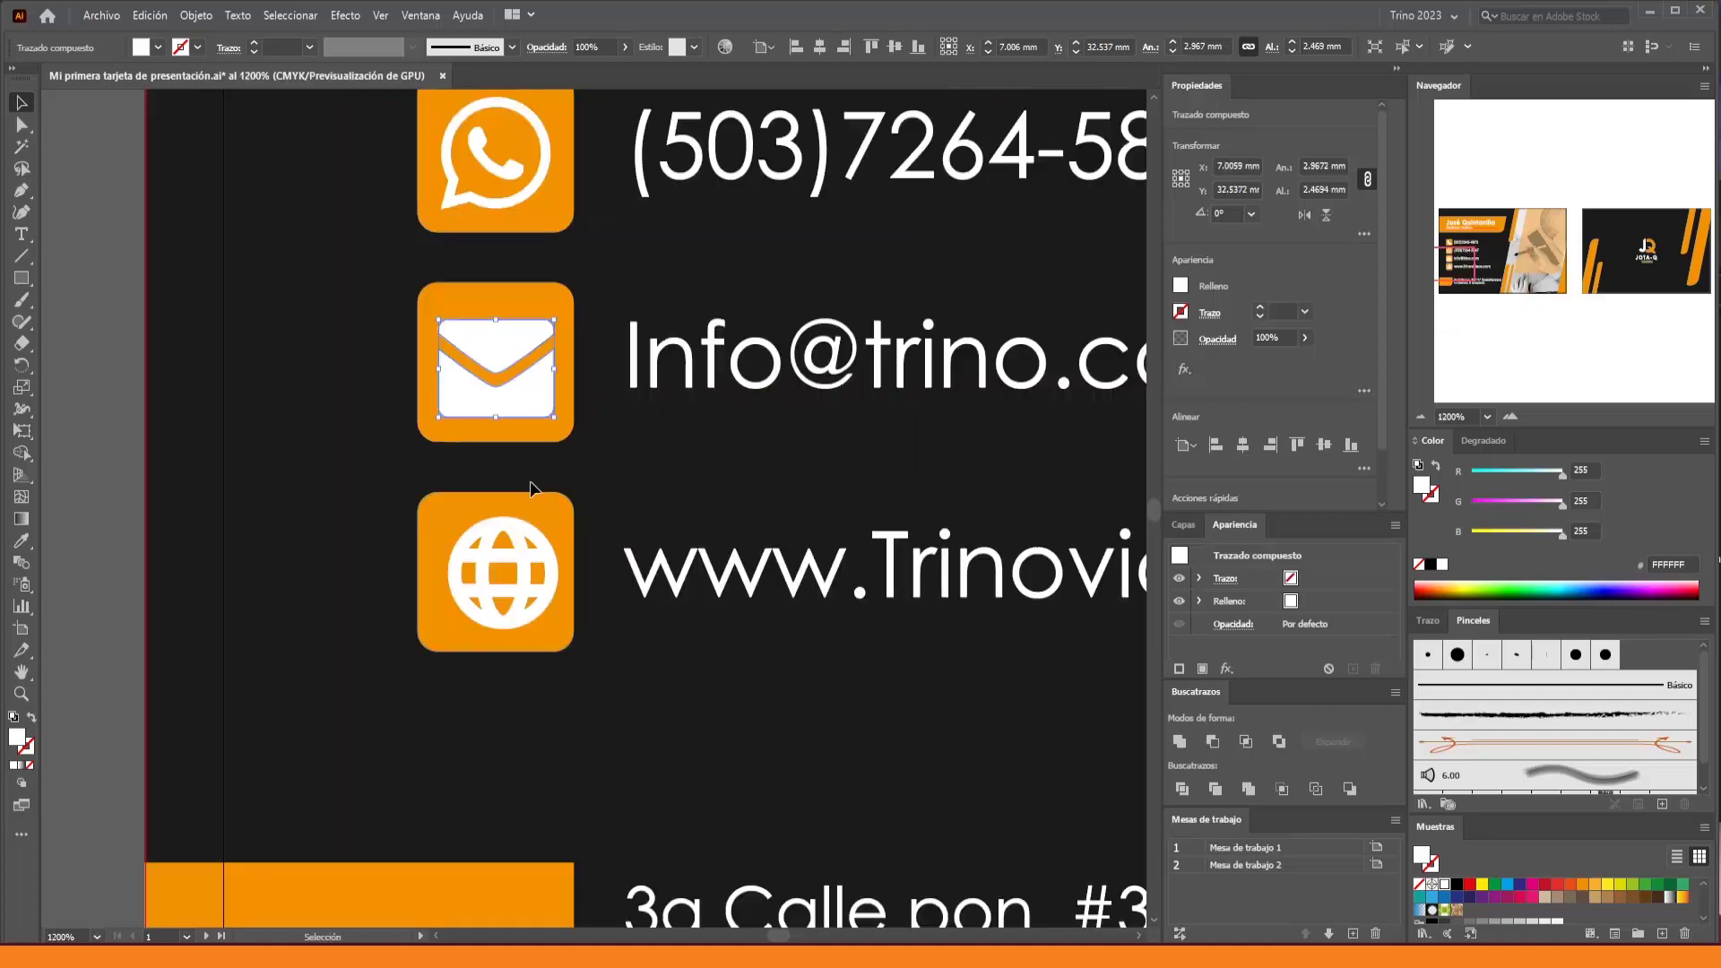
pyautogui.moveTo(493, 315); pyautogui.dragTo(492, 710)
# Shift the phone, WhatsApp, envelope and globe icons off-center within their orange squares
pyautogui.moveTo(537, 385); pyautogui.dragTo(558, 393)
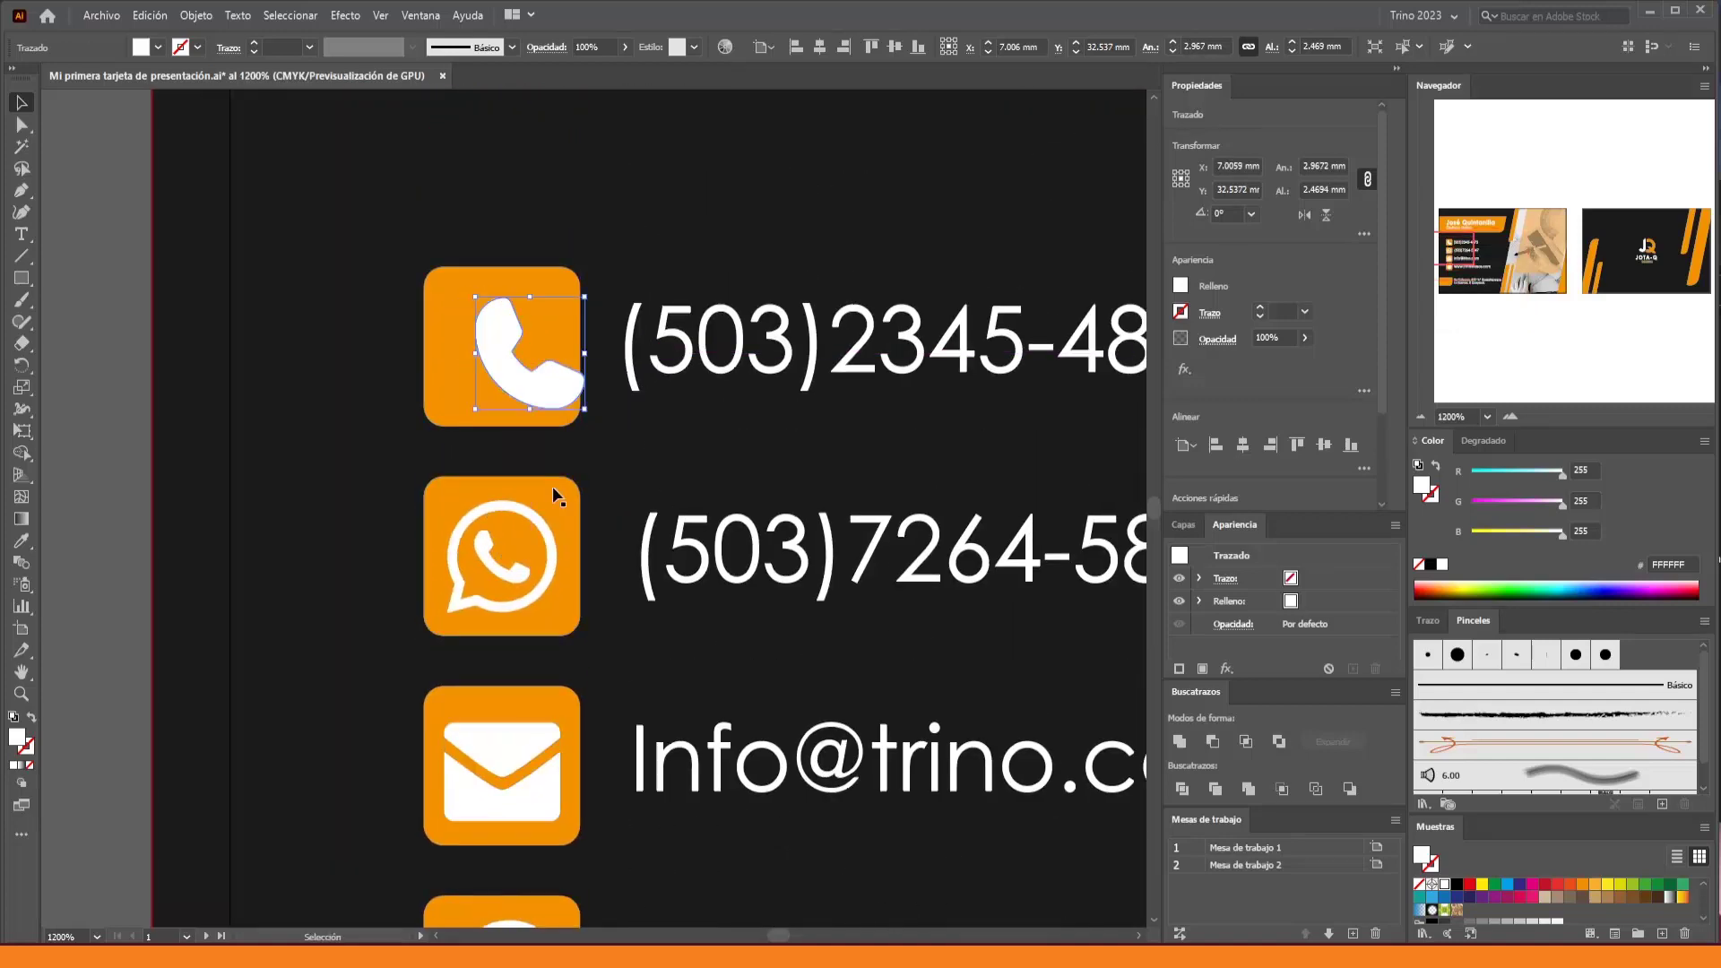
pyautogui.scroll(-3, 573, 552)
pyautogui.click(552, 583)
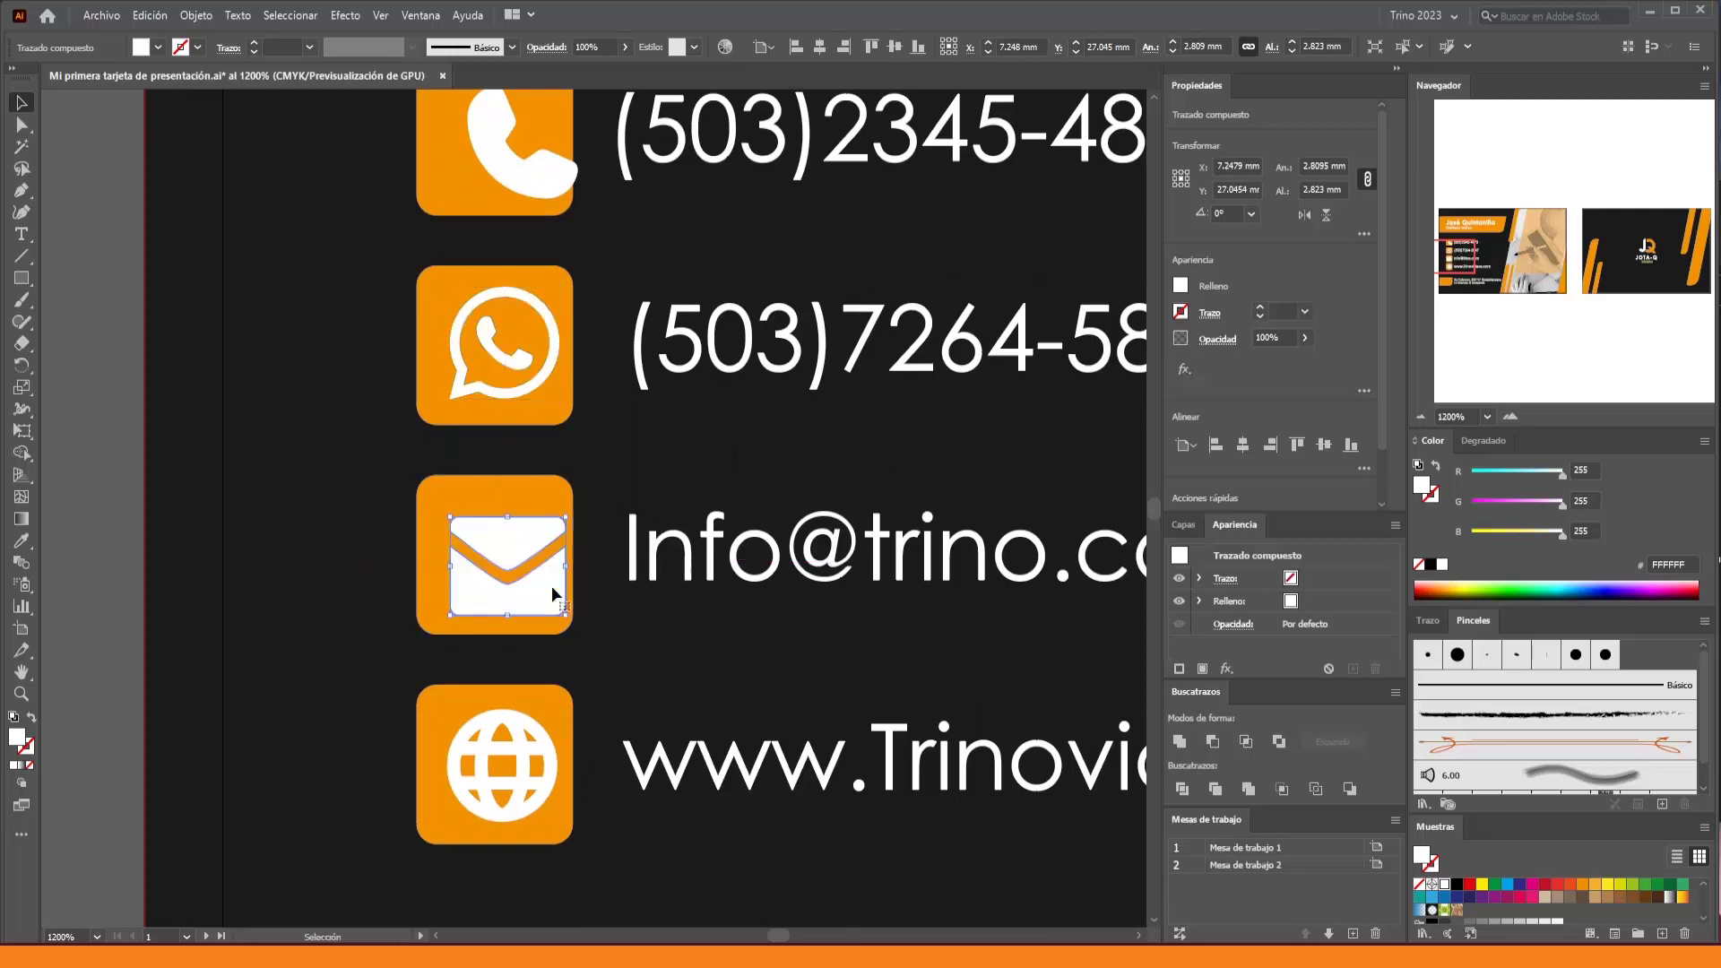
pyautogui.click(550, 757)
pyautogui.scroll(3, 422, 488)
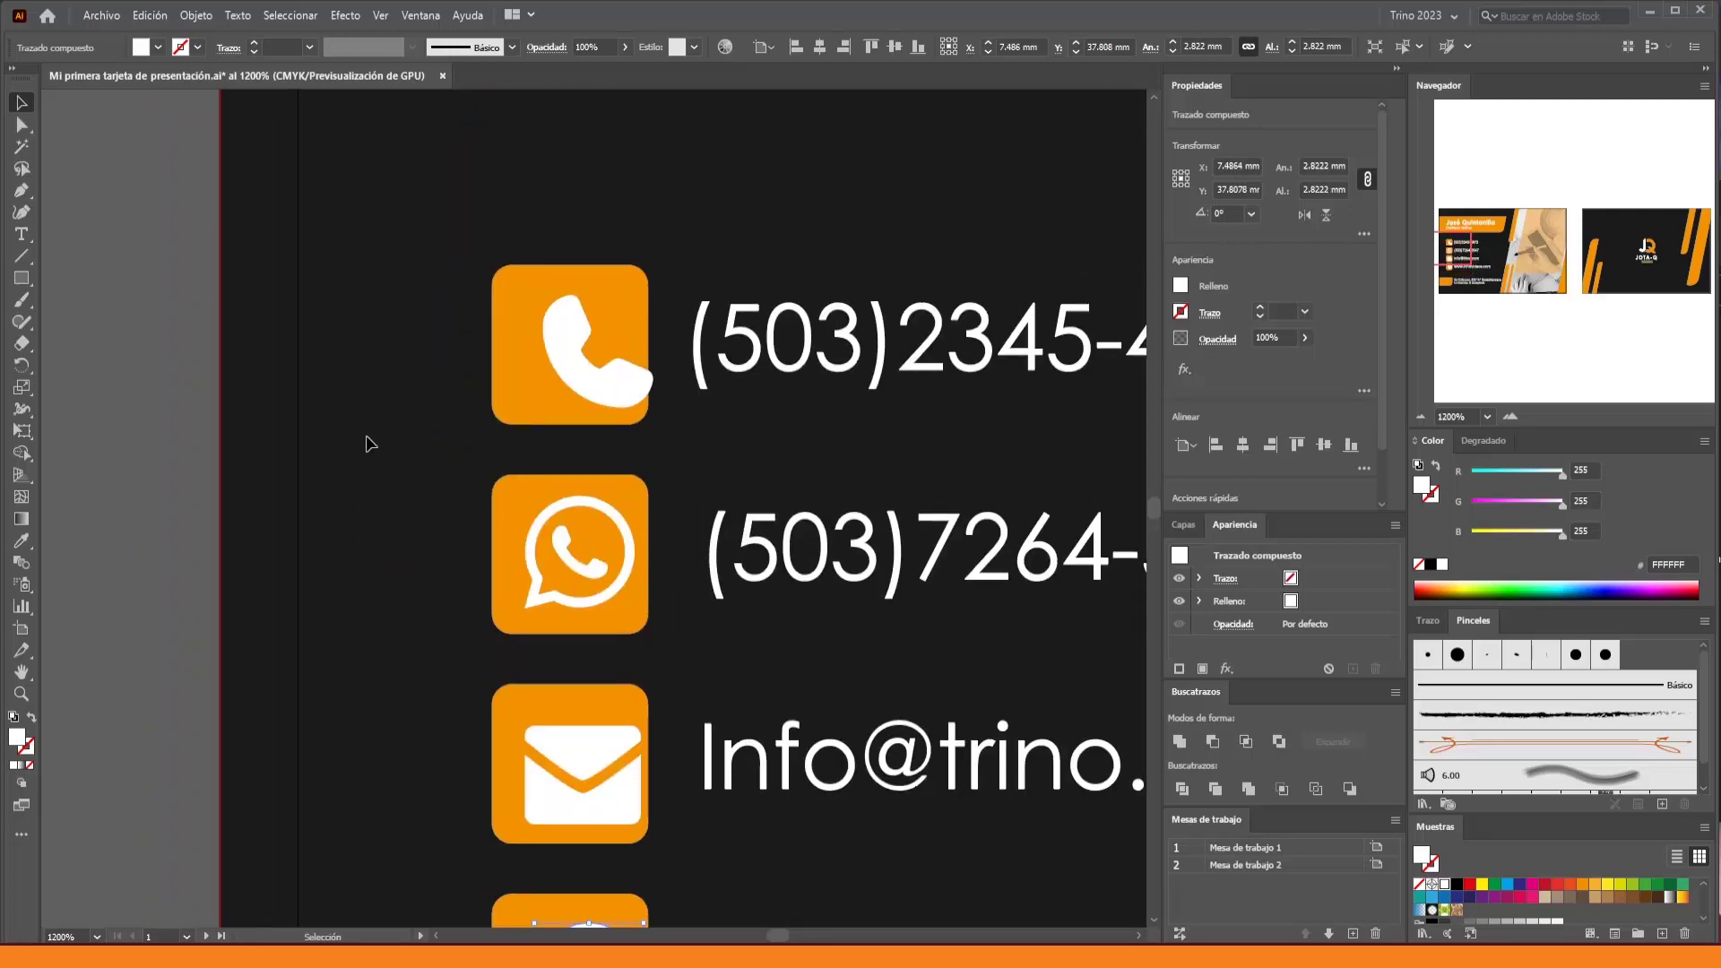
# Center the phone icon horizontally and vertically on its orange square, using the square as the key object
pyautogui.click(576, 338)
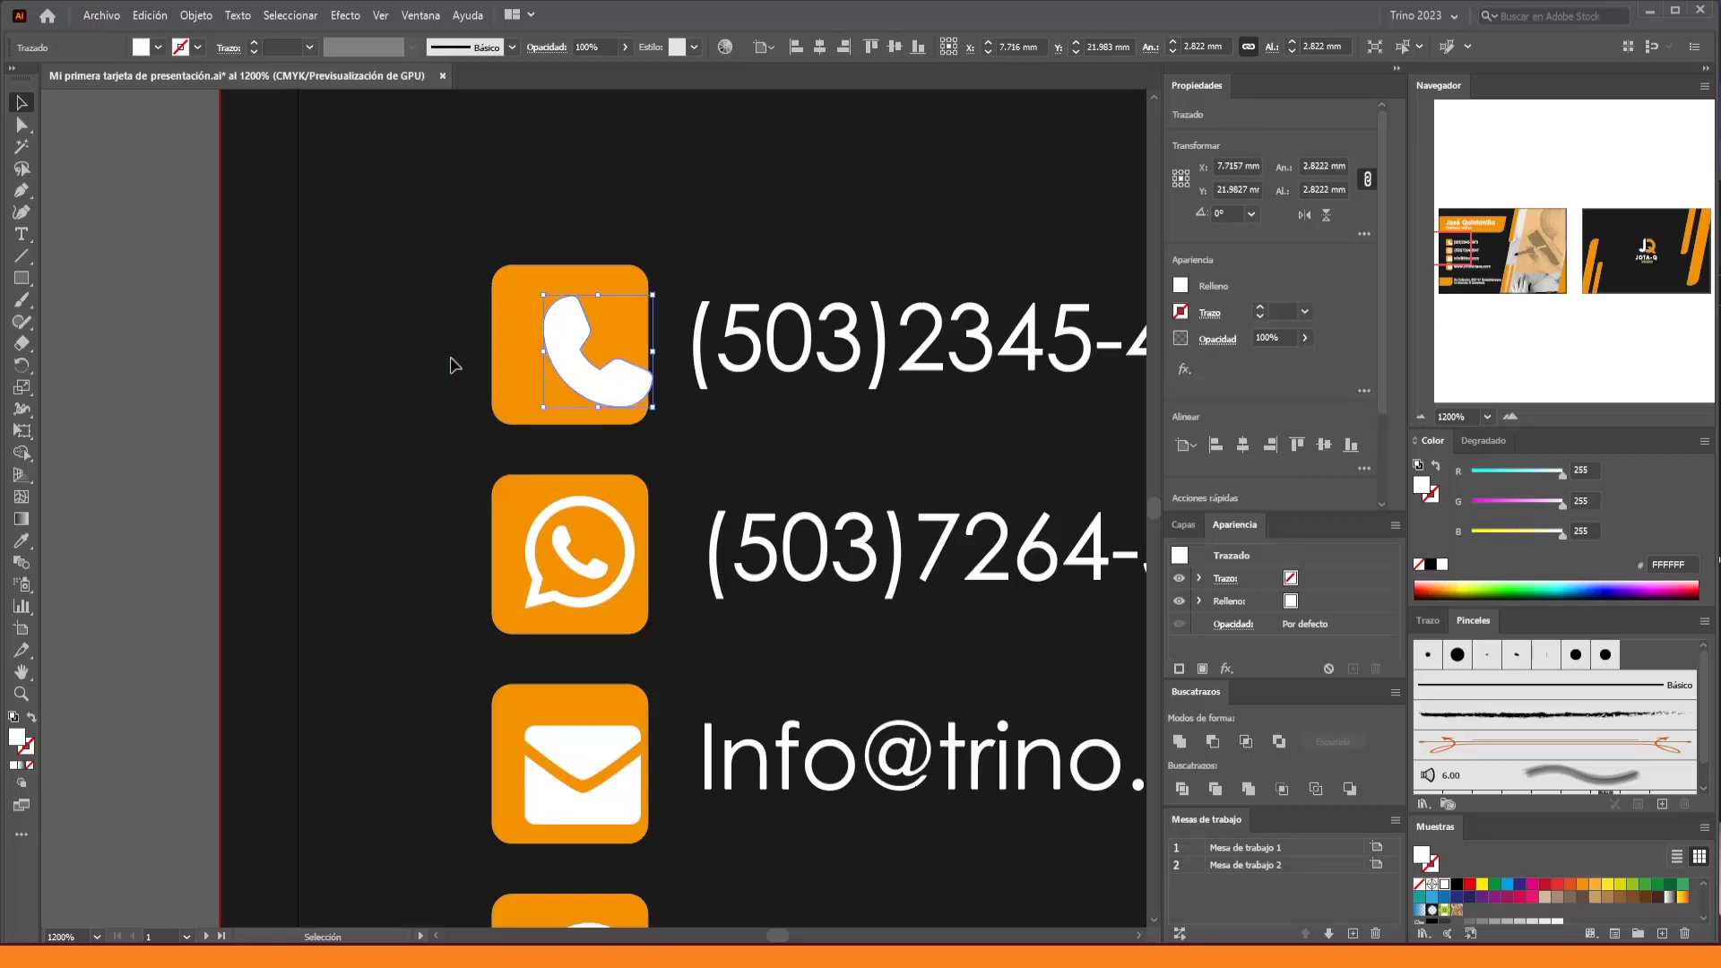
pyautogui.keyDown('shift'); pyautogui.click(519, 310); pyautogui.keyUp('shift')
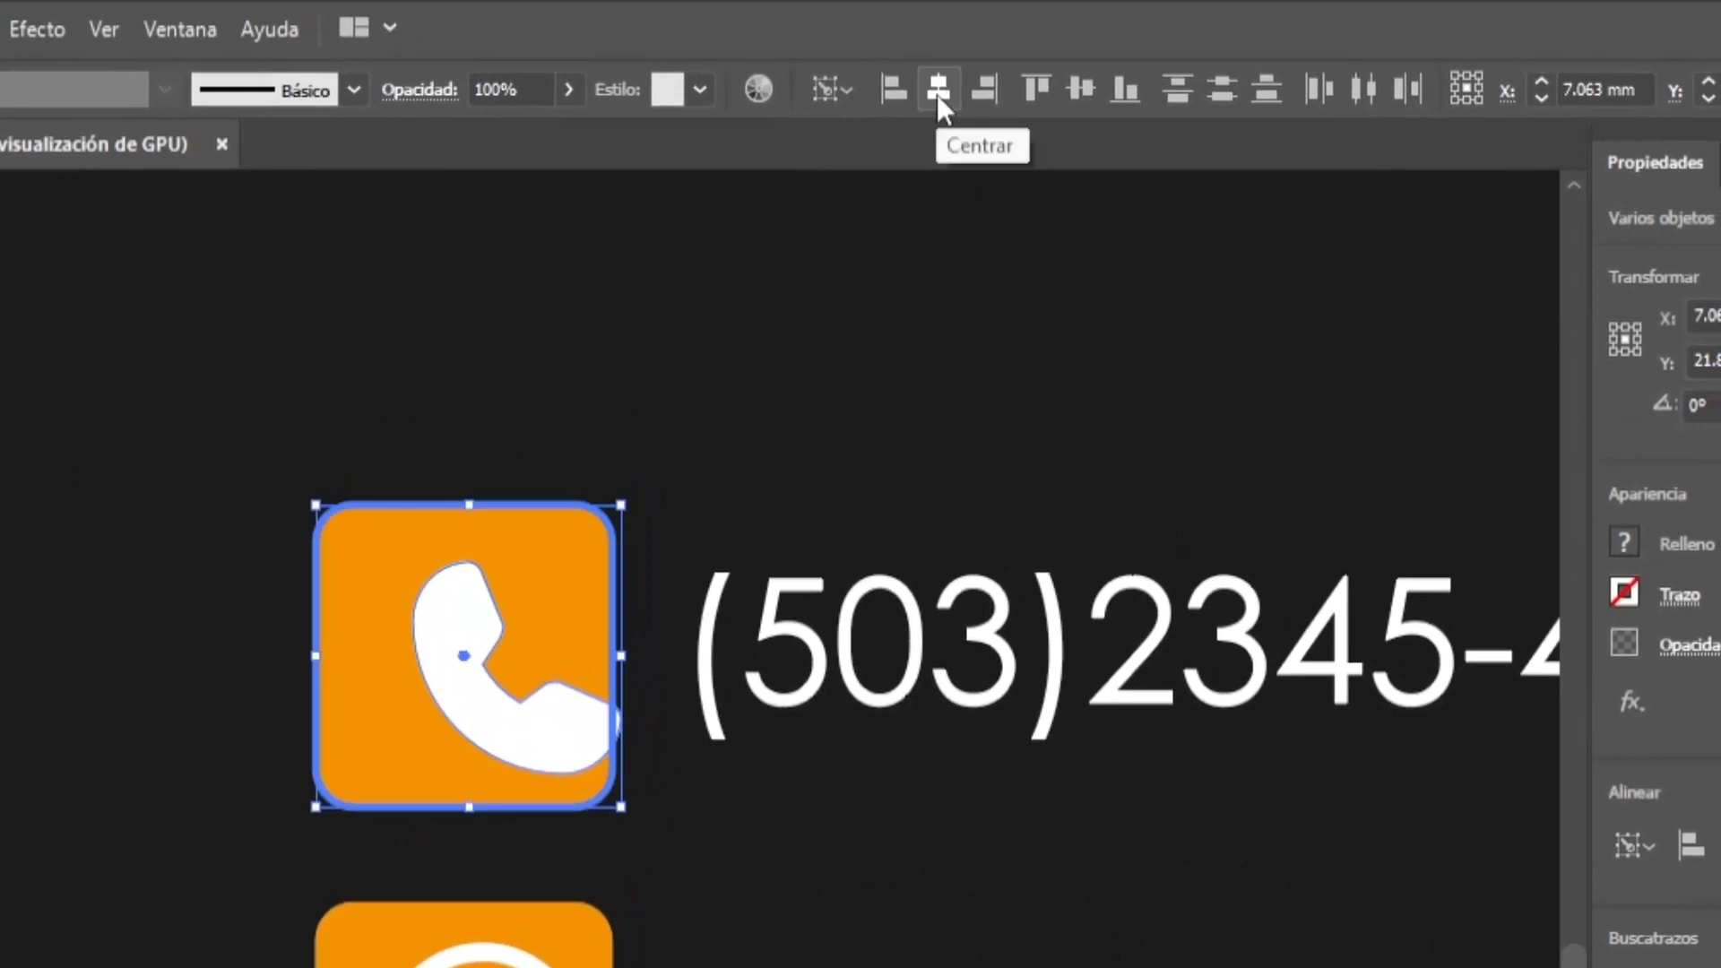
pyautogui.click(937, 95)
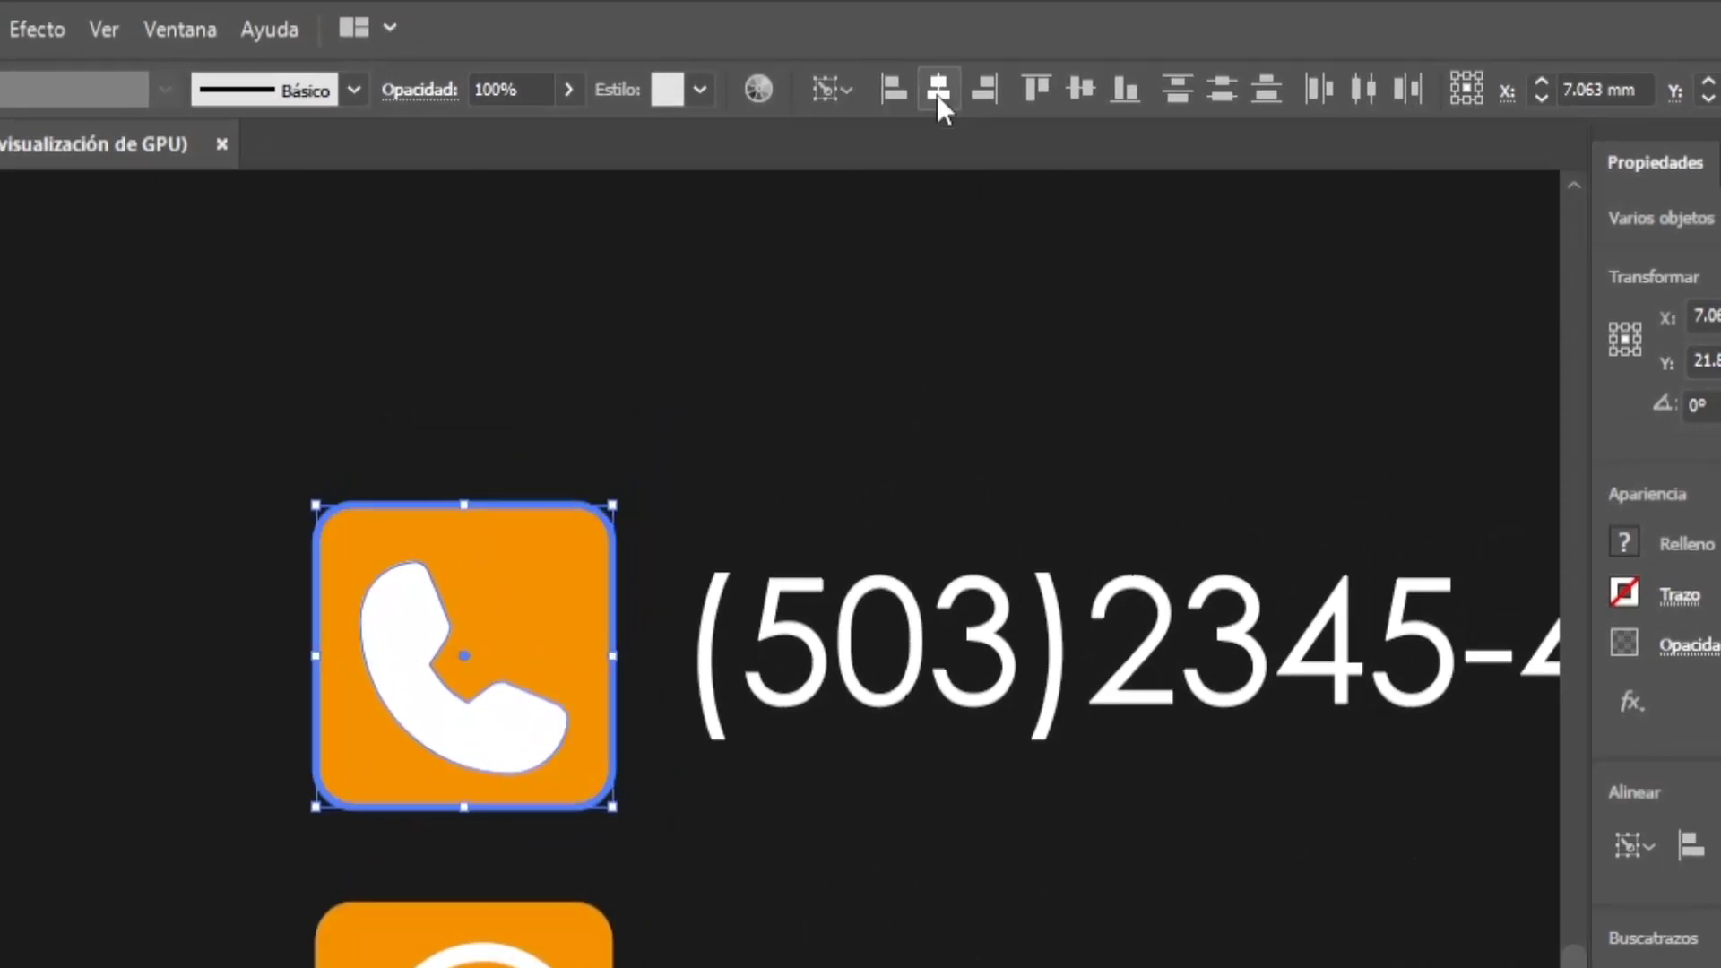
pyautogui.click(1082, 89)
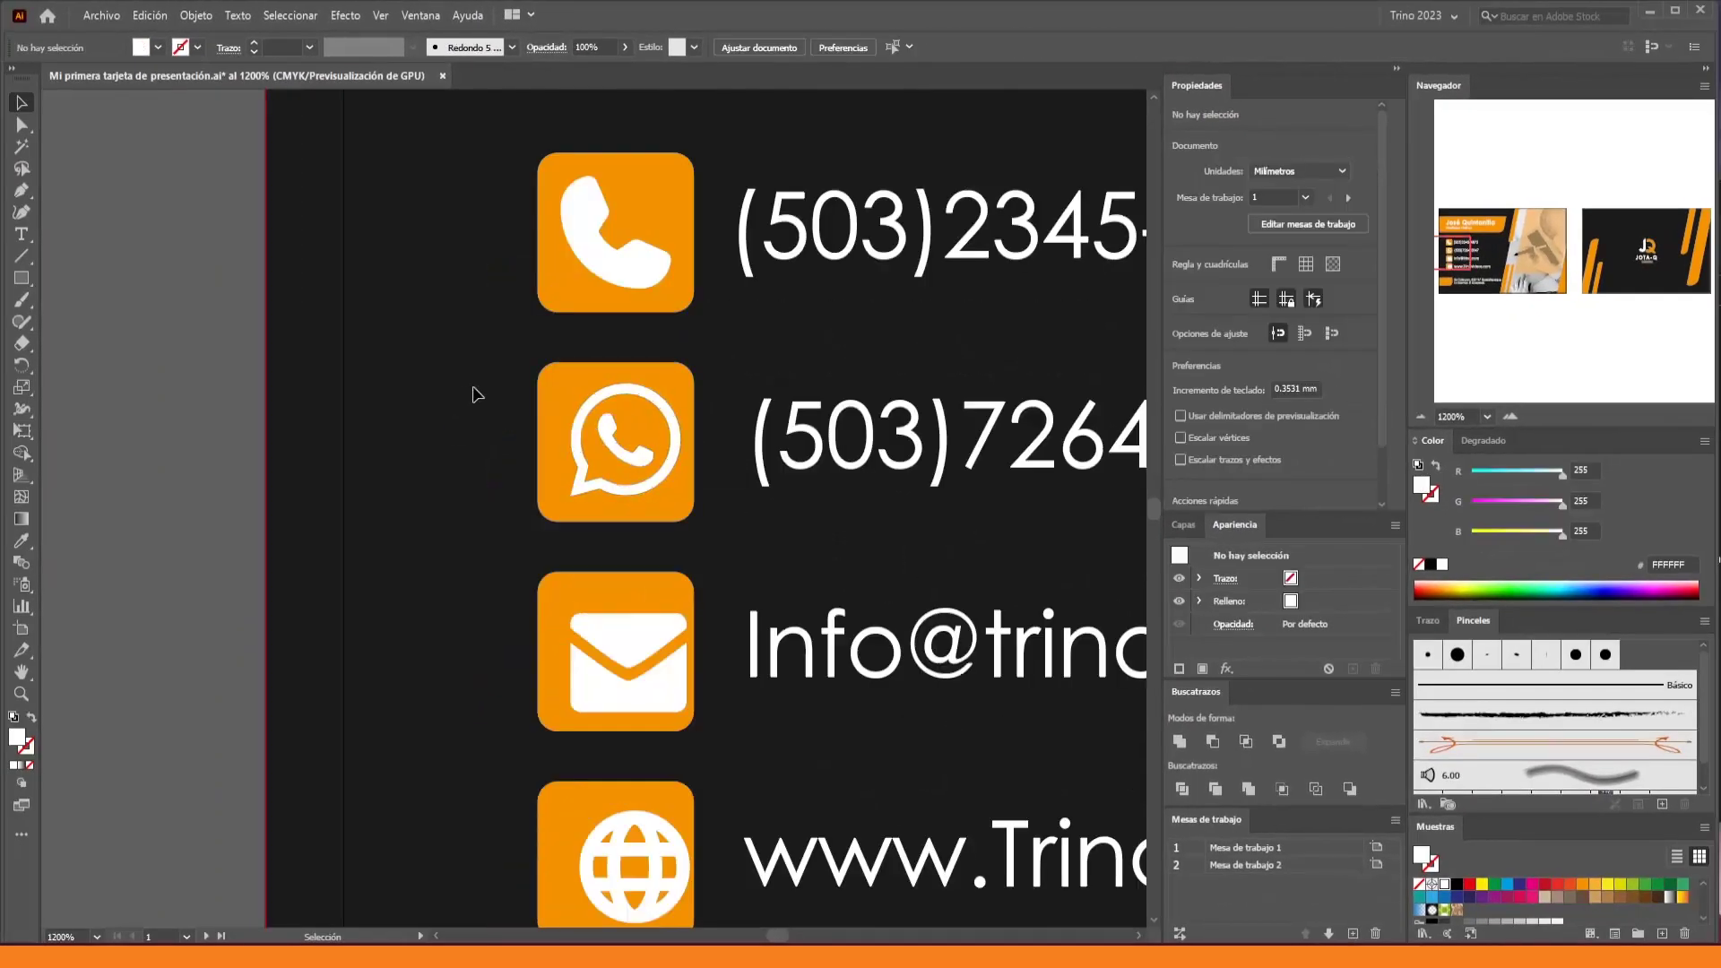
# Center the WhatsApp icon horizontally and vertically on its orange square, keeping the square fixed as key object
pyautogui.moveTo(611, 471); pyautogui.dragTo(623, 483)
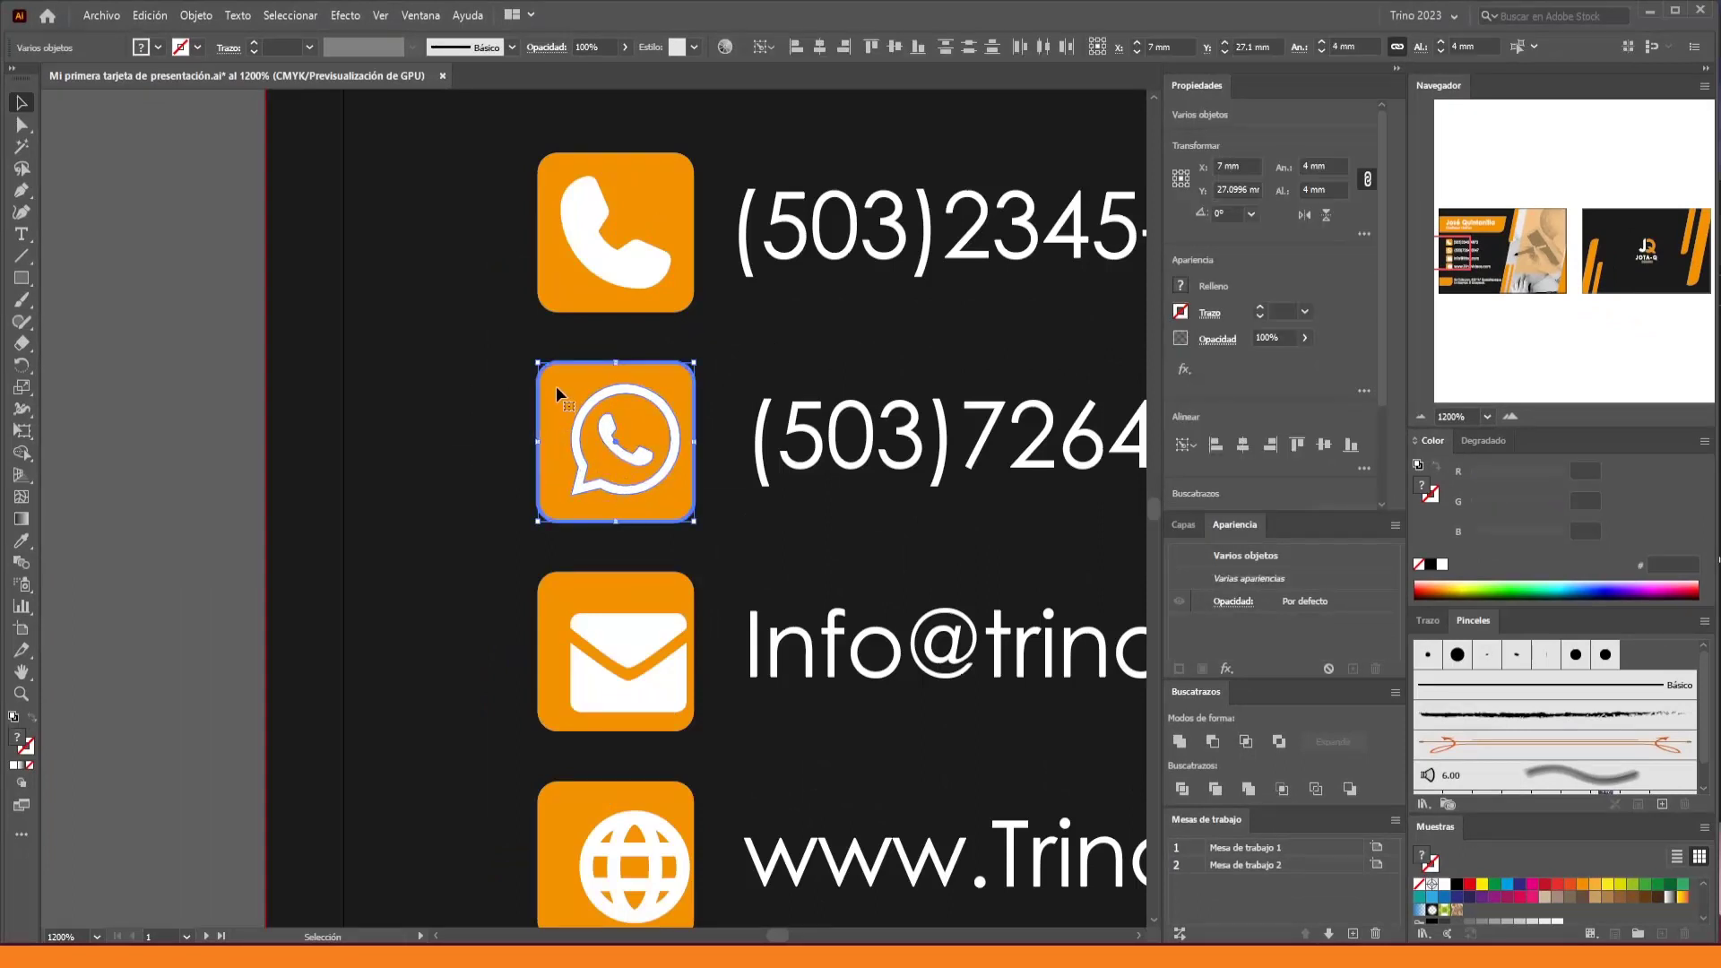
pyautogui.click(819, 48)
pyautogui.click(898, 52)
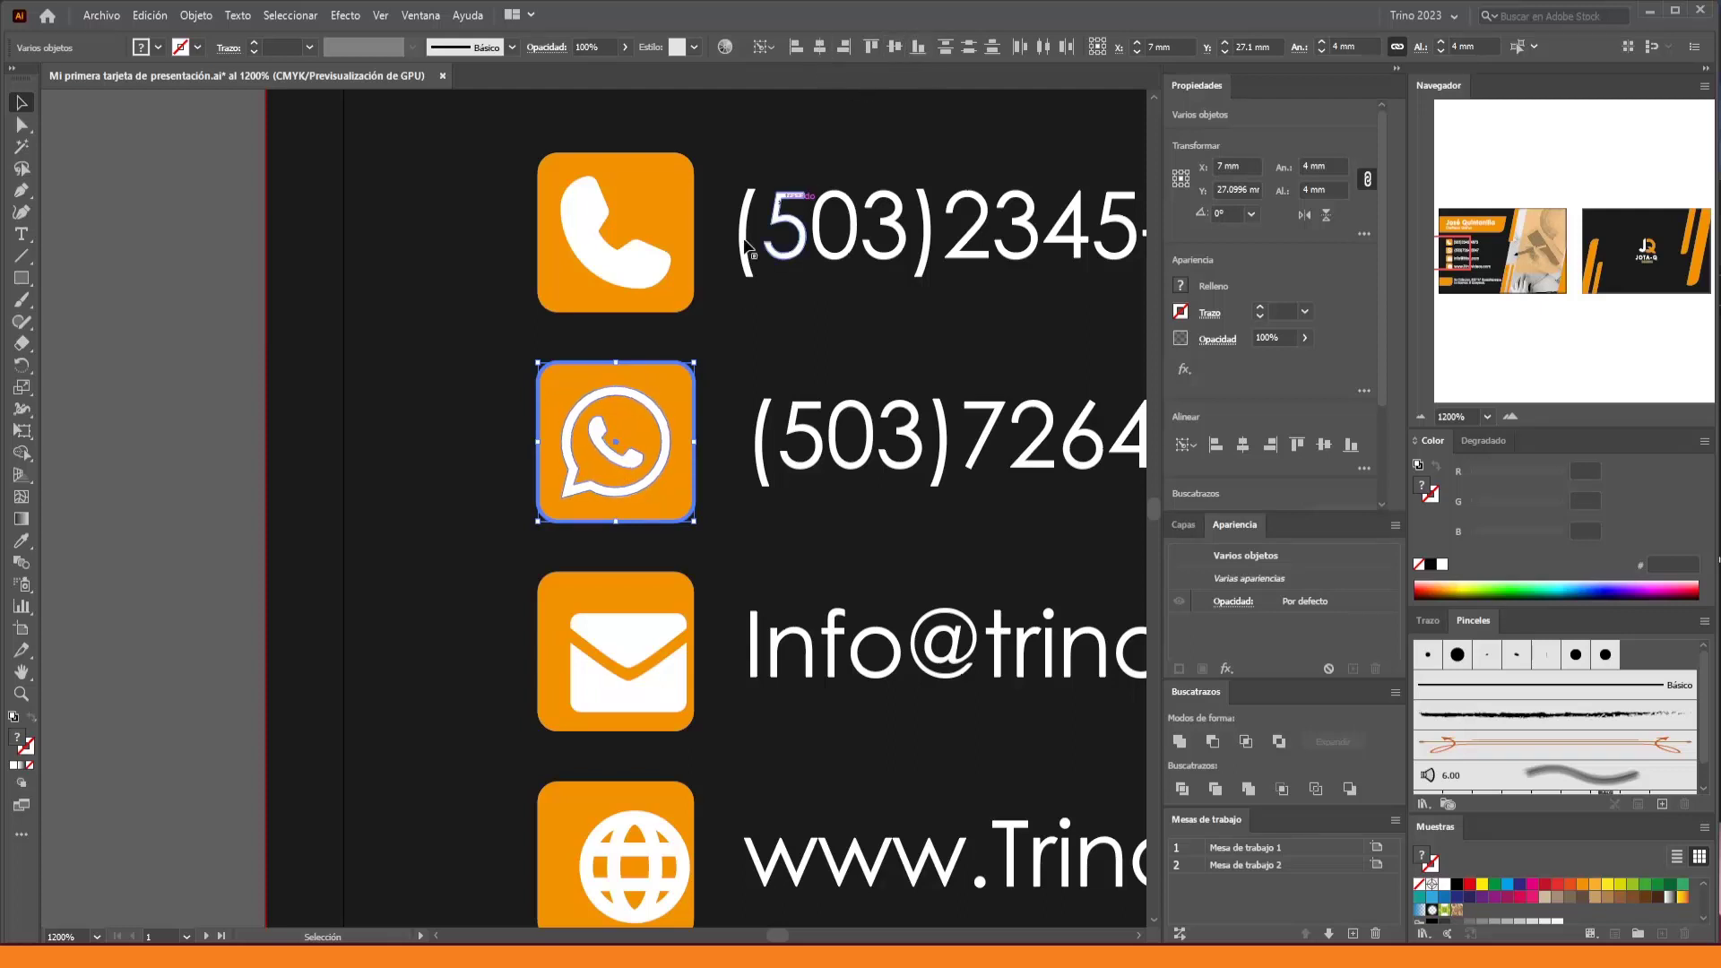
pyautogui.click(386, 413)
# Center the envelope icon horizontally and vertically on its orange square, keeping the square fixed as key object
pyautogui.moveTo(414, 468); pyautogui.dragTo(439, 164)
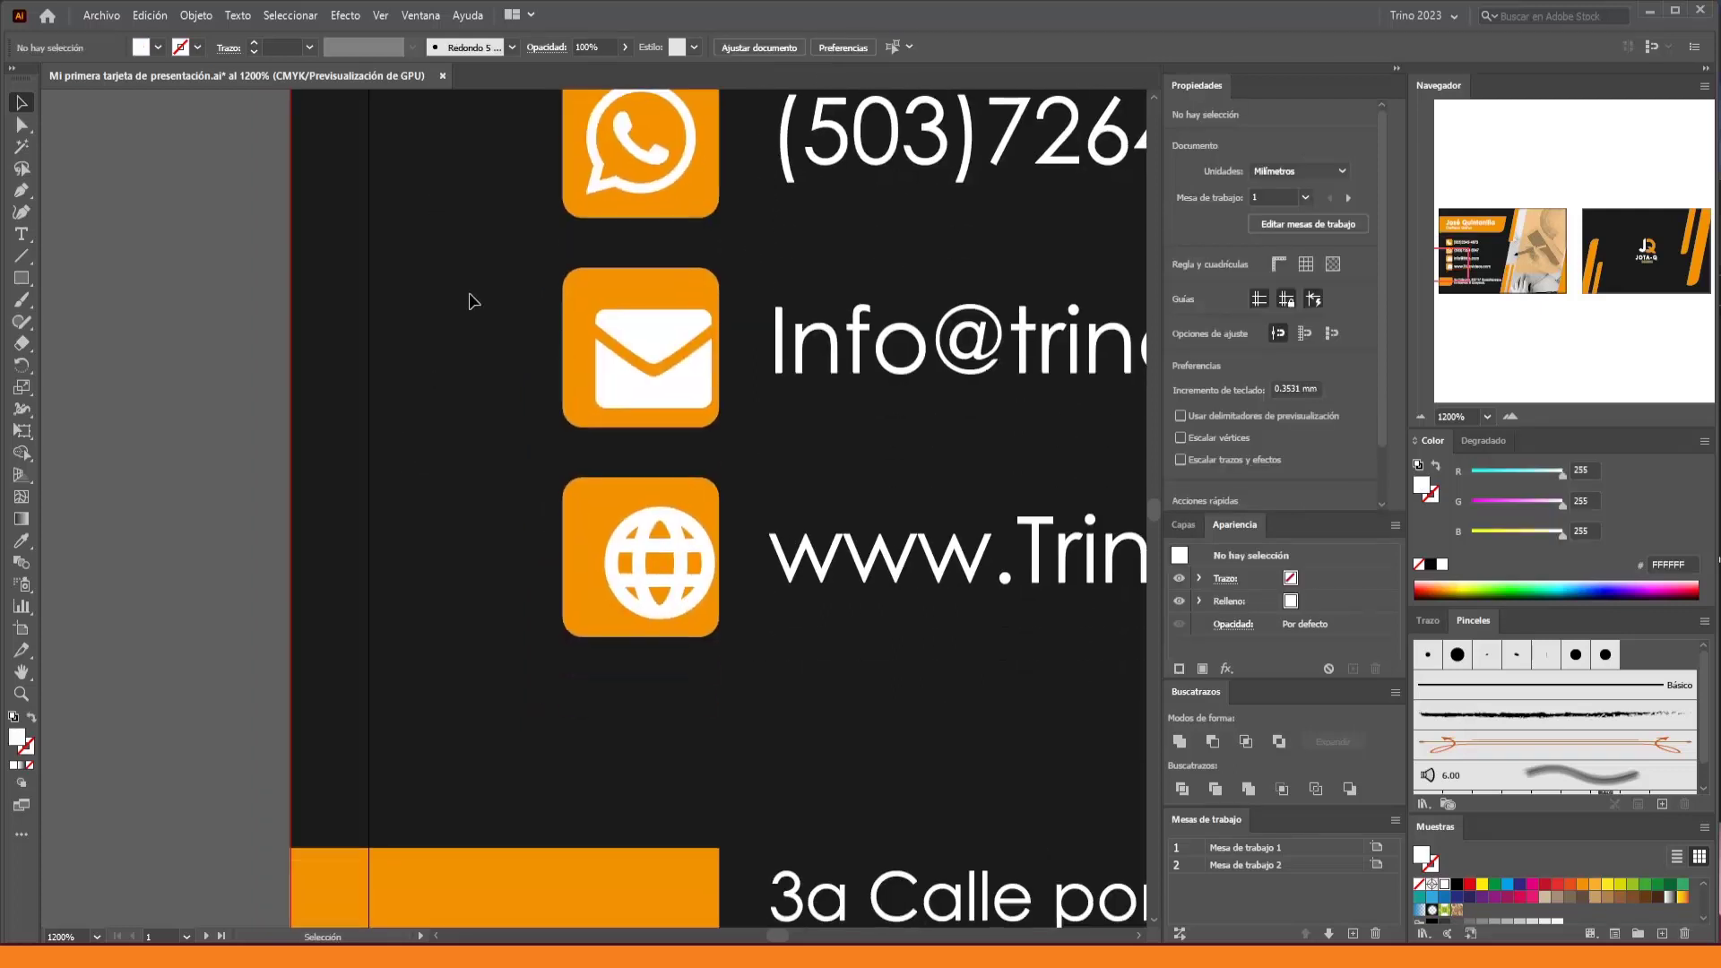
pyautogui.moveTo(507, 357); pyautogui.dragTo(631, 390)
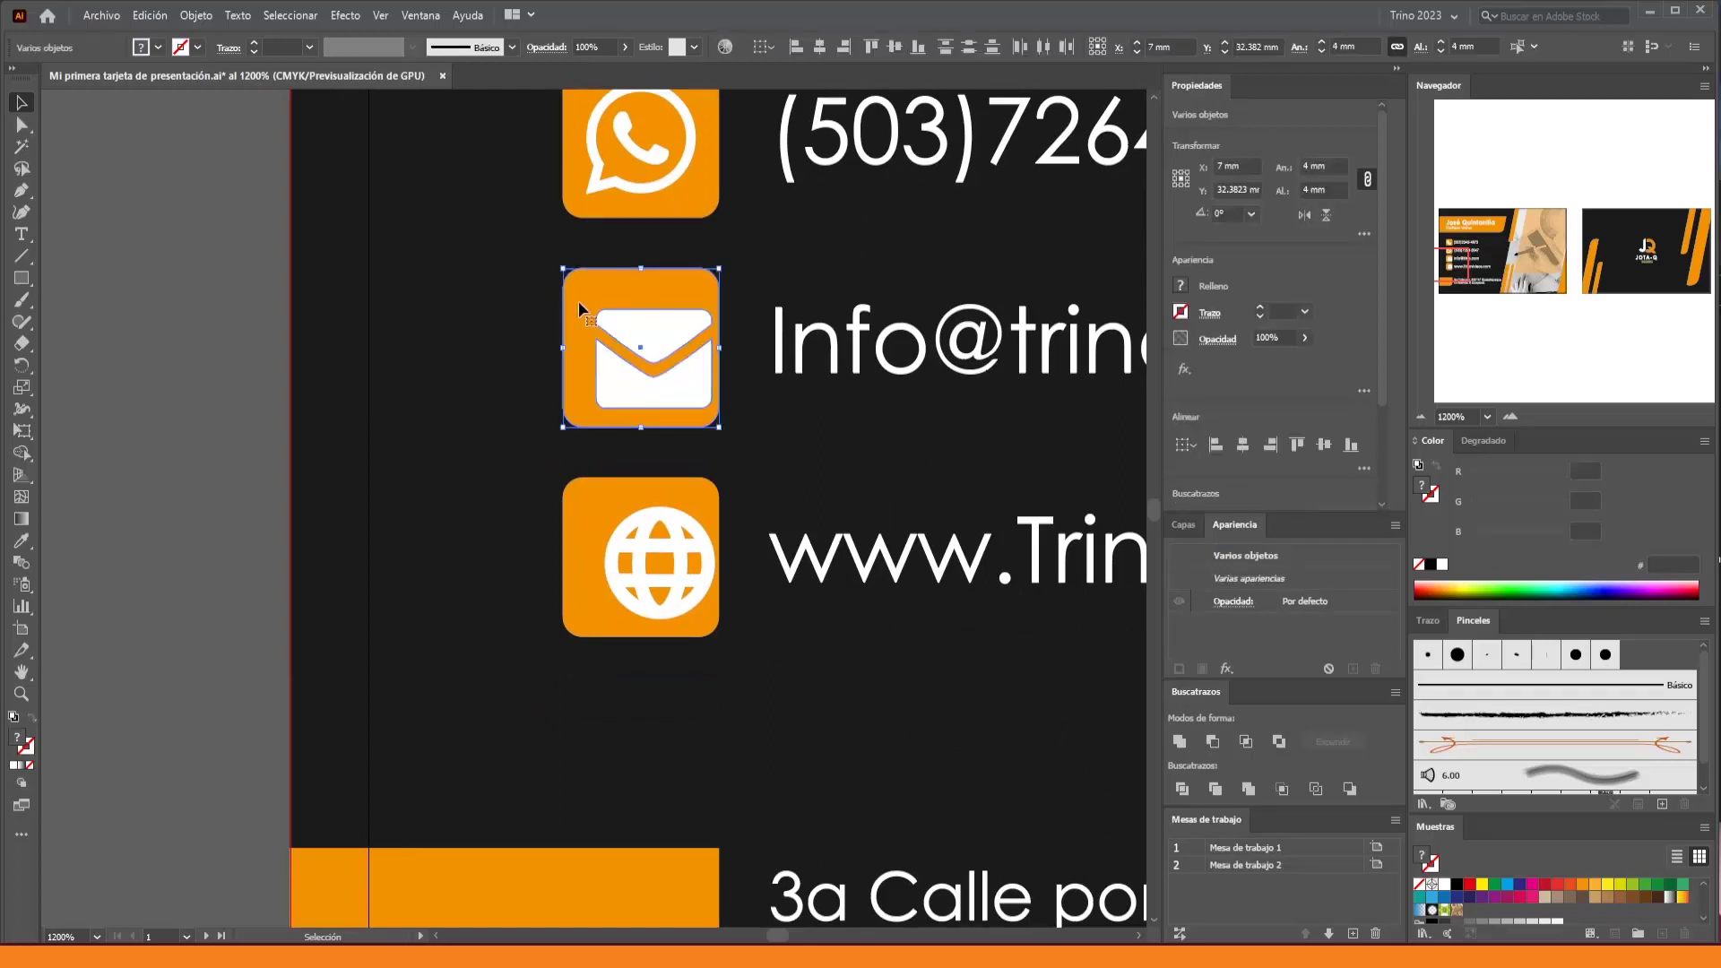
pyautogui.click(819, 47)
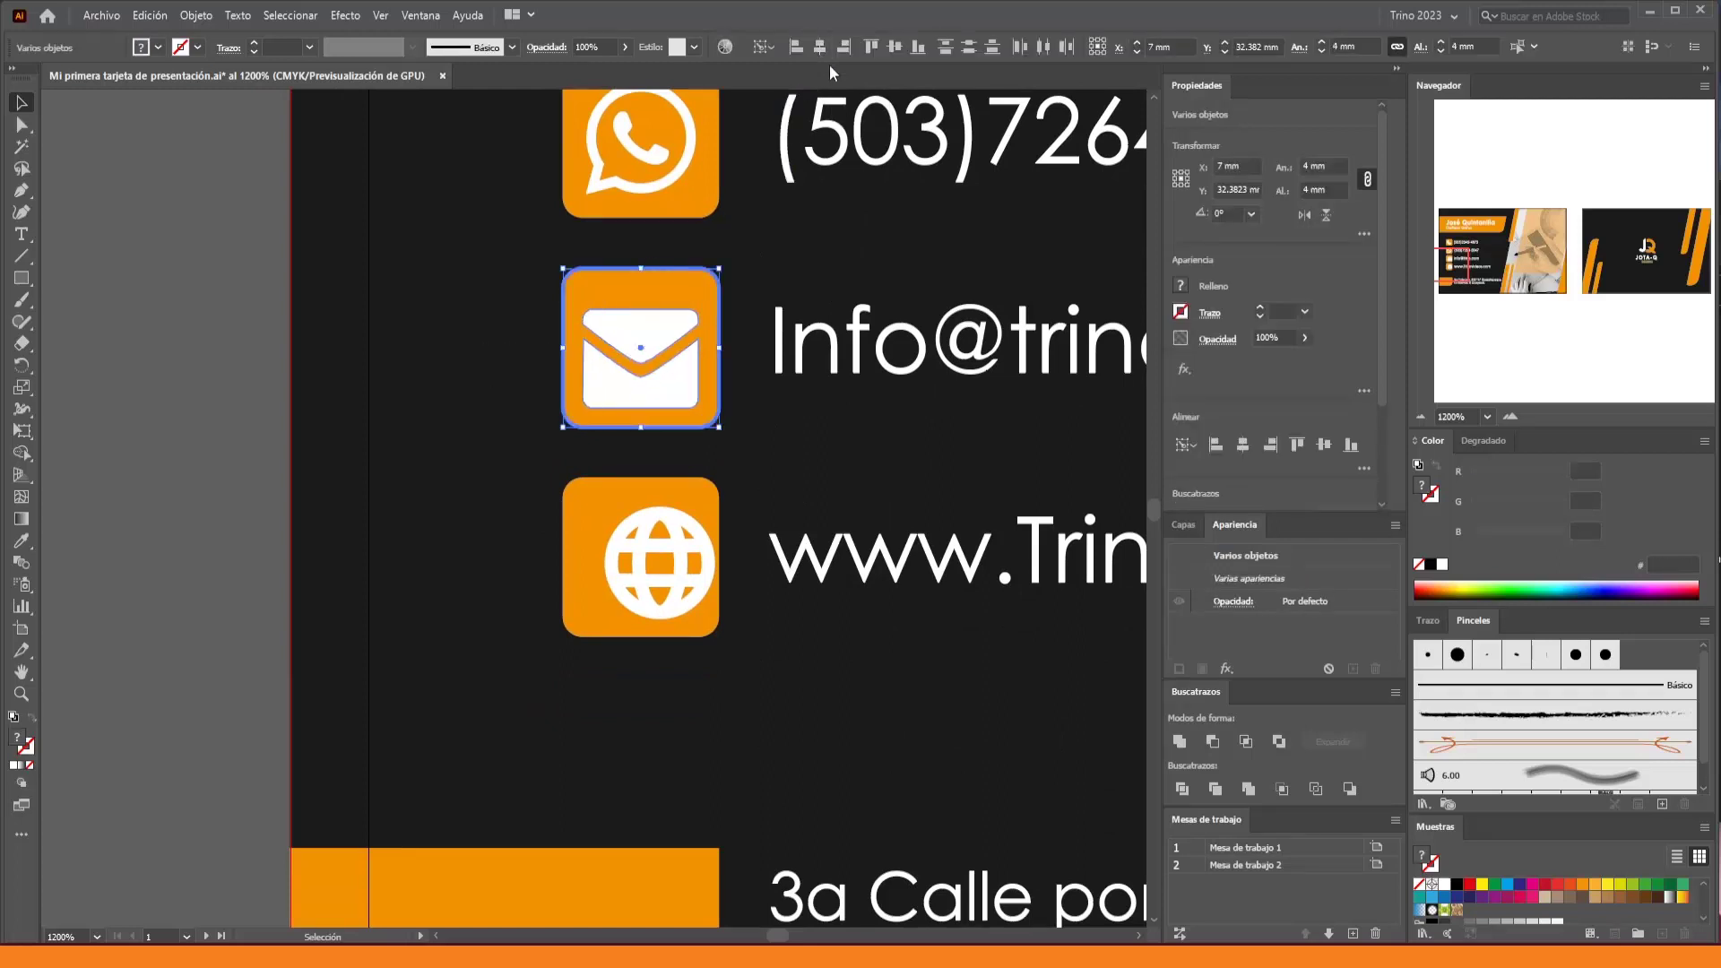
pyautogui.click(895, 47)
pyautogui.click(466, 323)
# Center the globe icon horizontally and vertically on its orange square, keeping the square fixed as key object
pyautogui.scroll(-2, 450, 406)
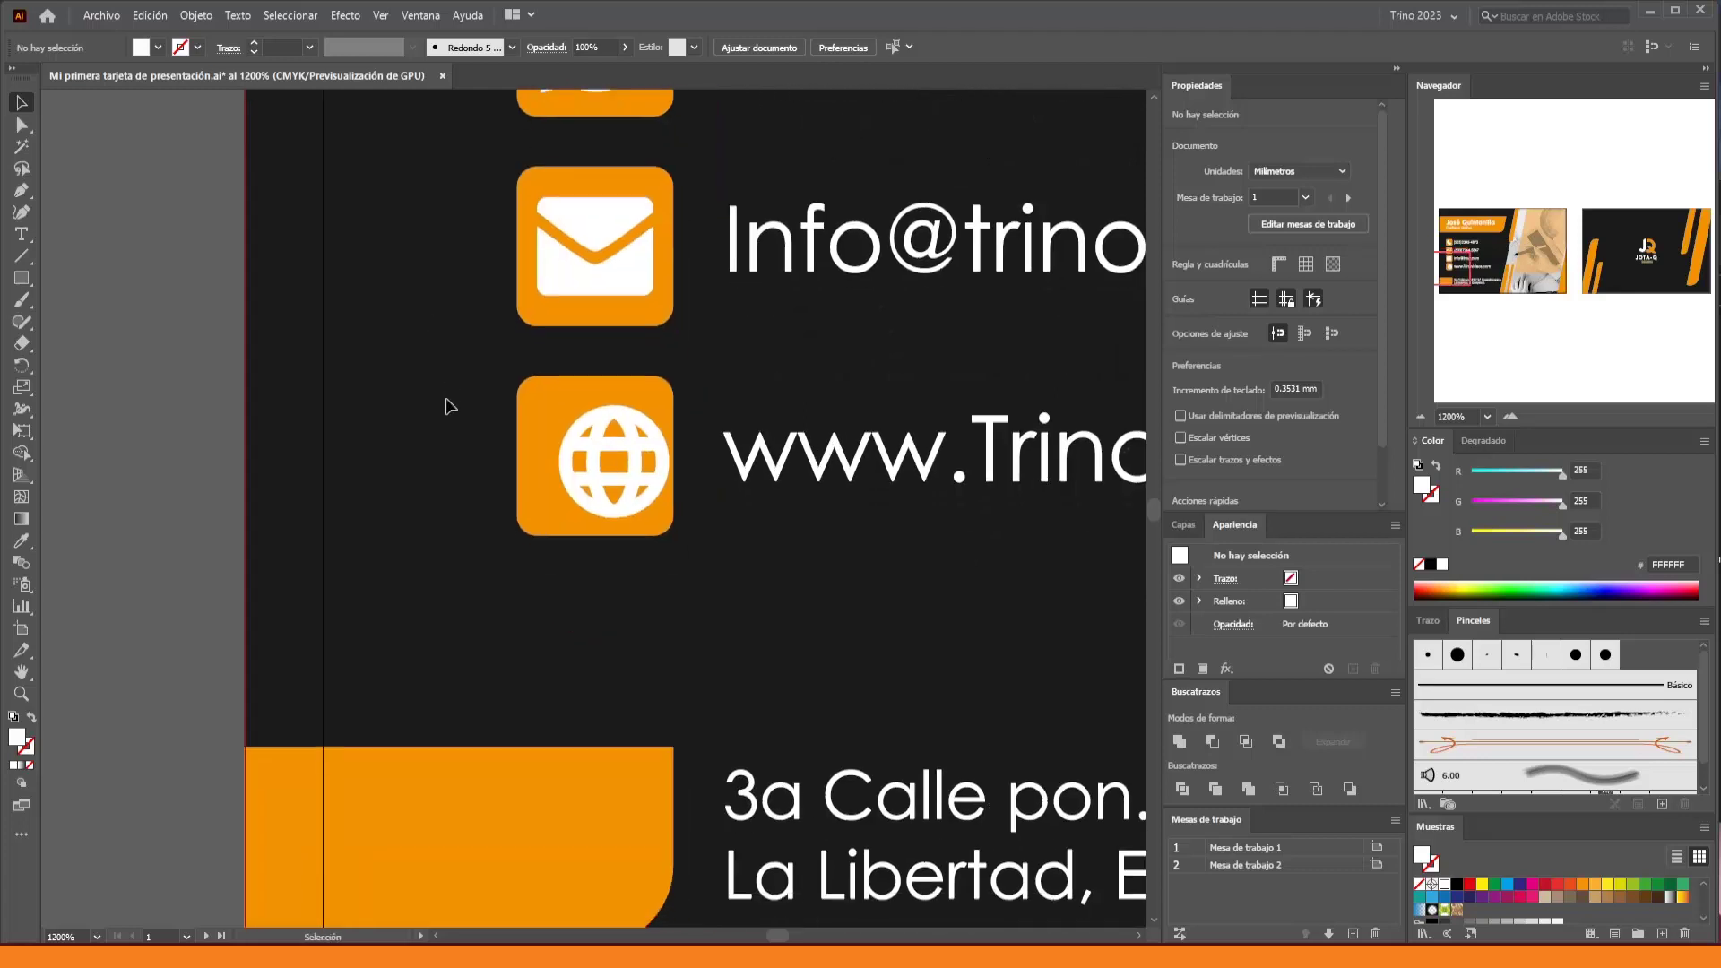
pyautogui.moveTo(572, 492); pyautogui.dragTo(571, 492)
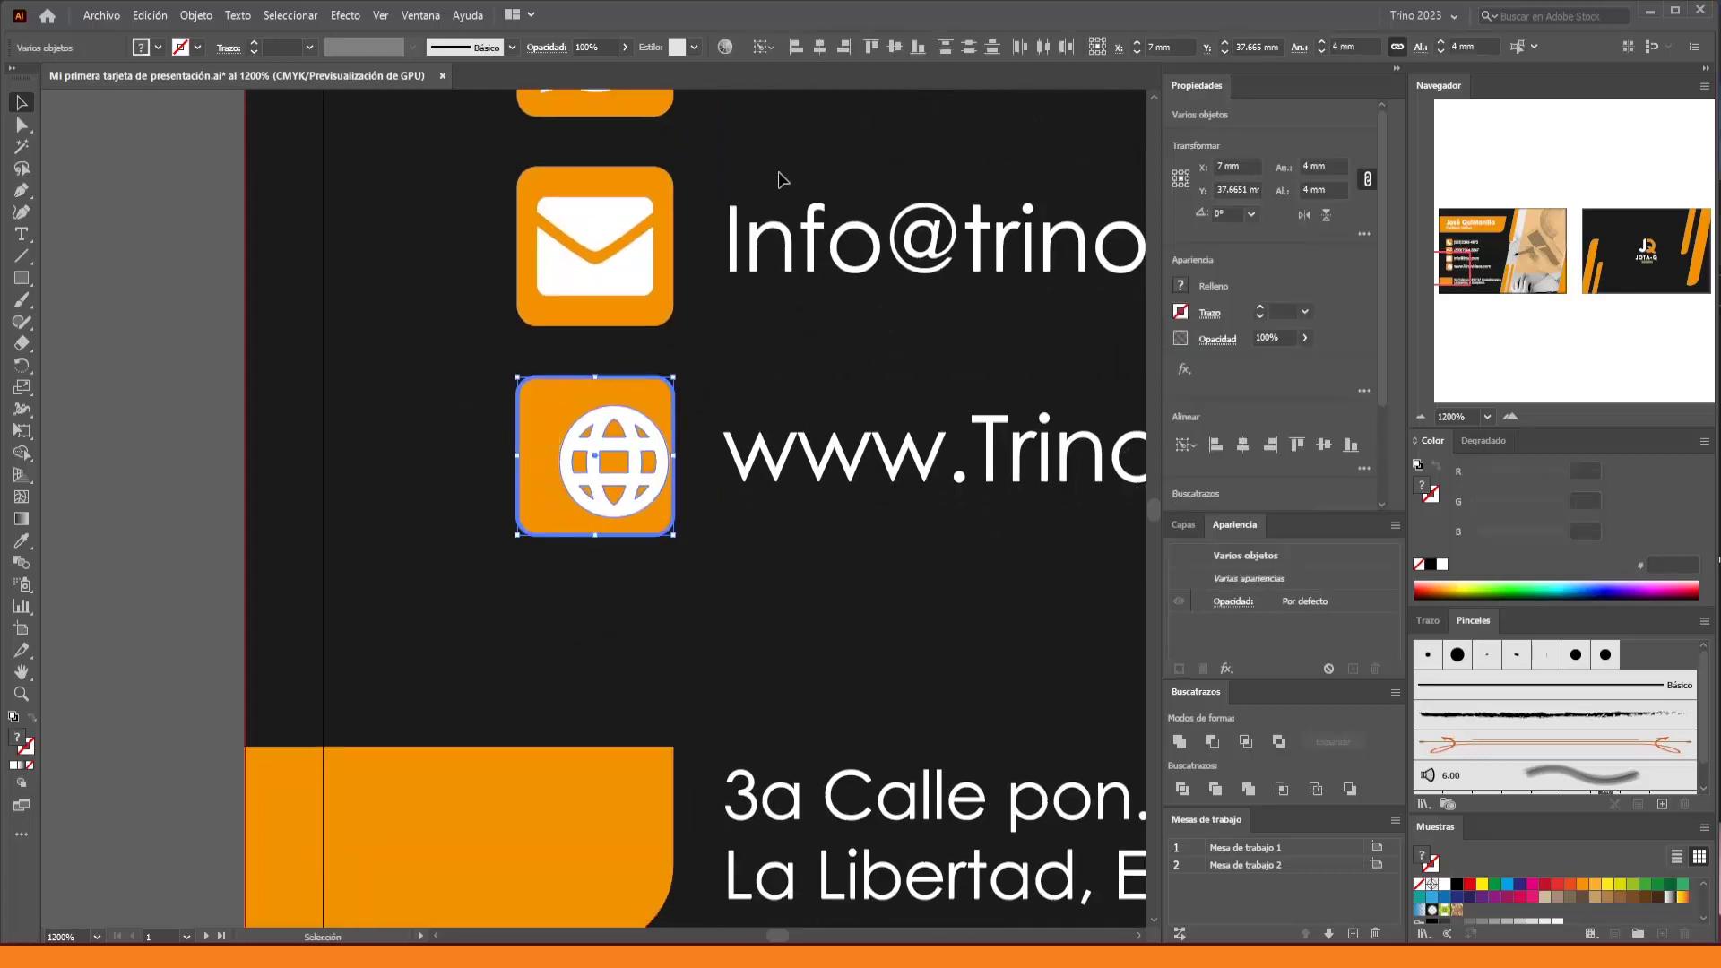
pyautogui.moveTo(446, 386); pyautogui.dragTo(582, 518)
pyautogui.click(819, 47)
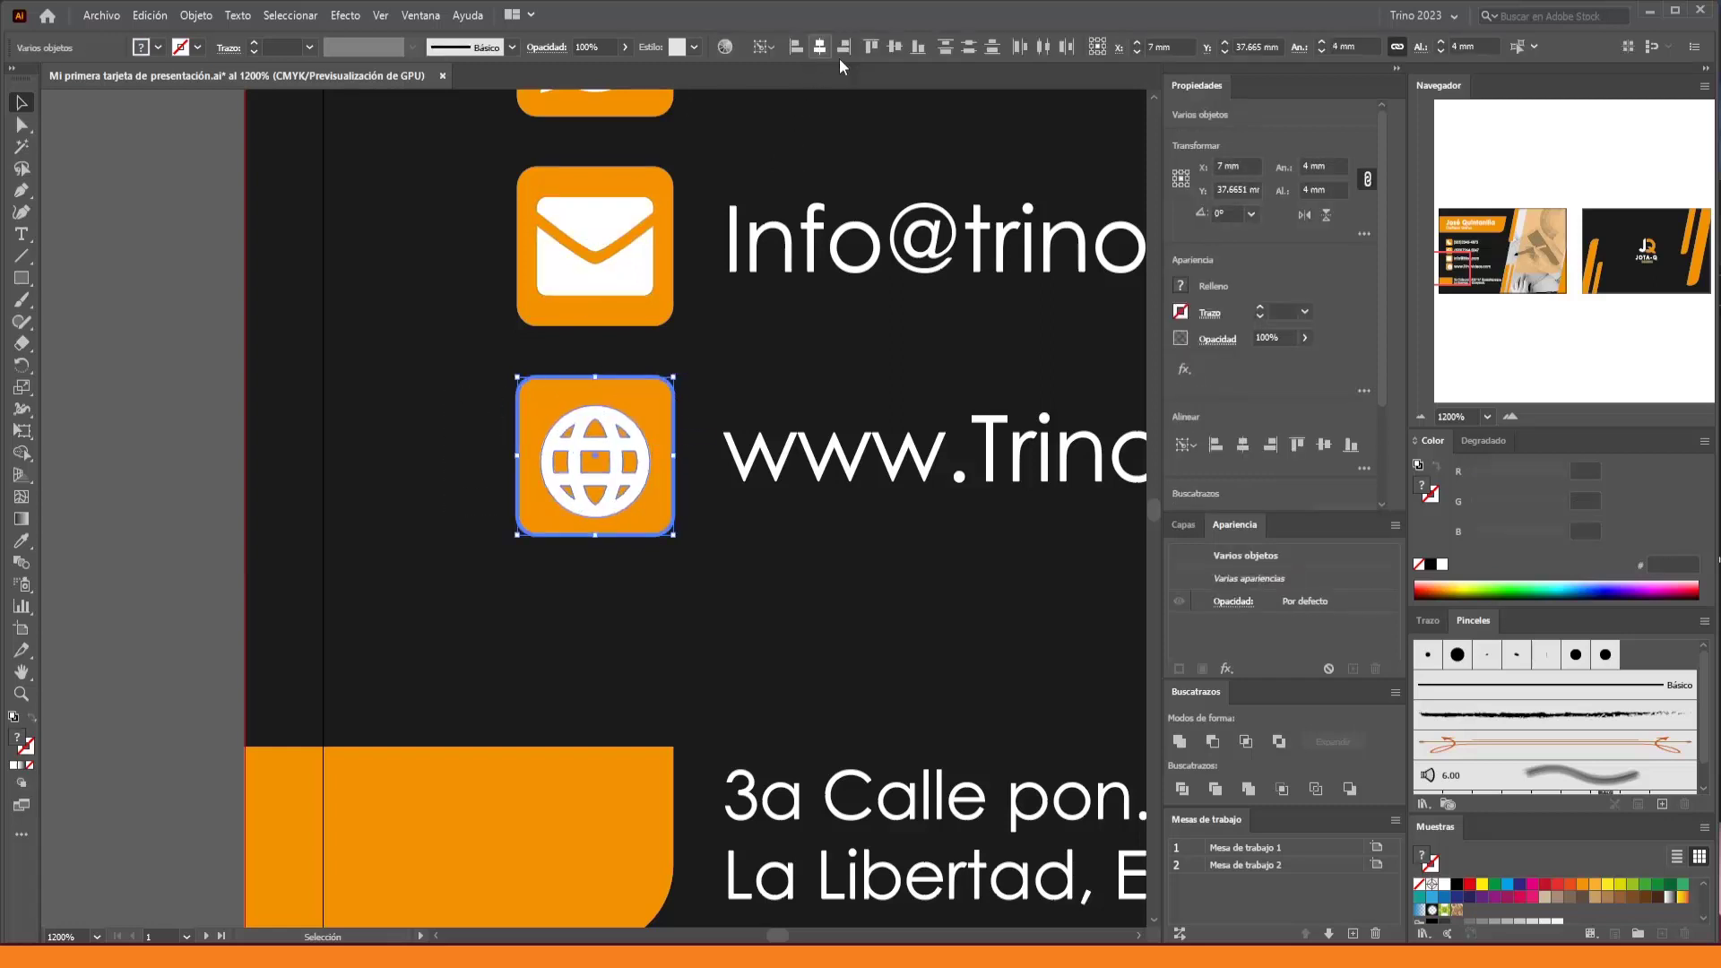
pyautogui.click(895, 47)
pyautogui.click(429, 276)
pyautogui.scroll(-3, 349, 343)
pyautogui.moveTo(348, 268); pyautogui.dragTo(232, 470)
pyautogui.moveTo(249, 335); pyautogui.dragTo(225, 440)
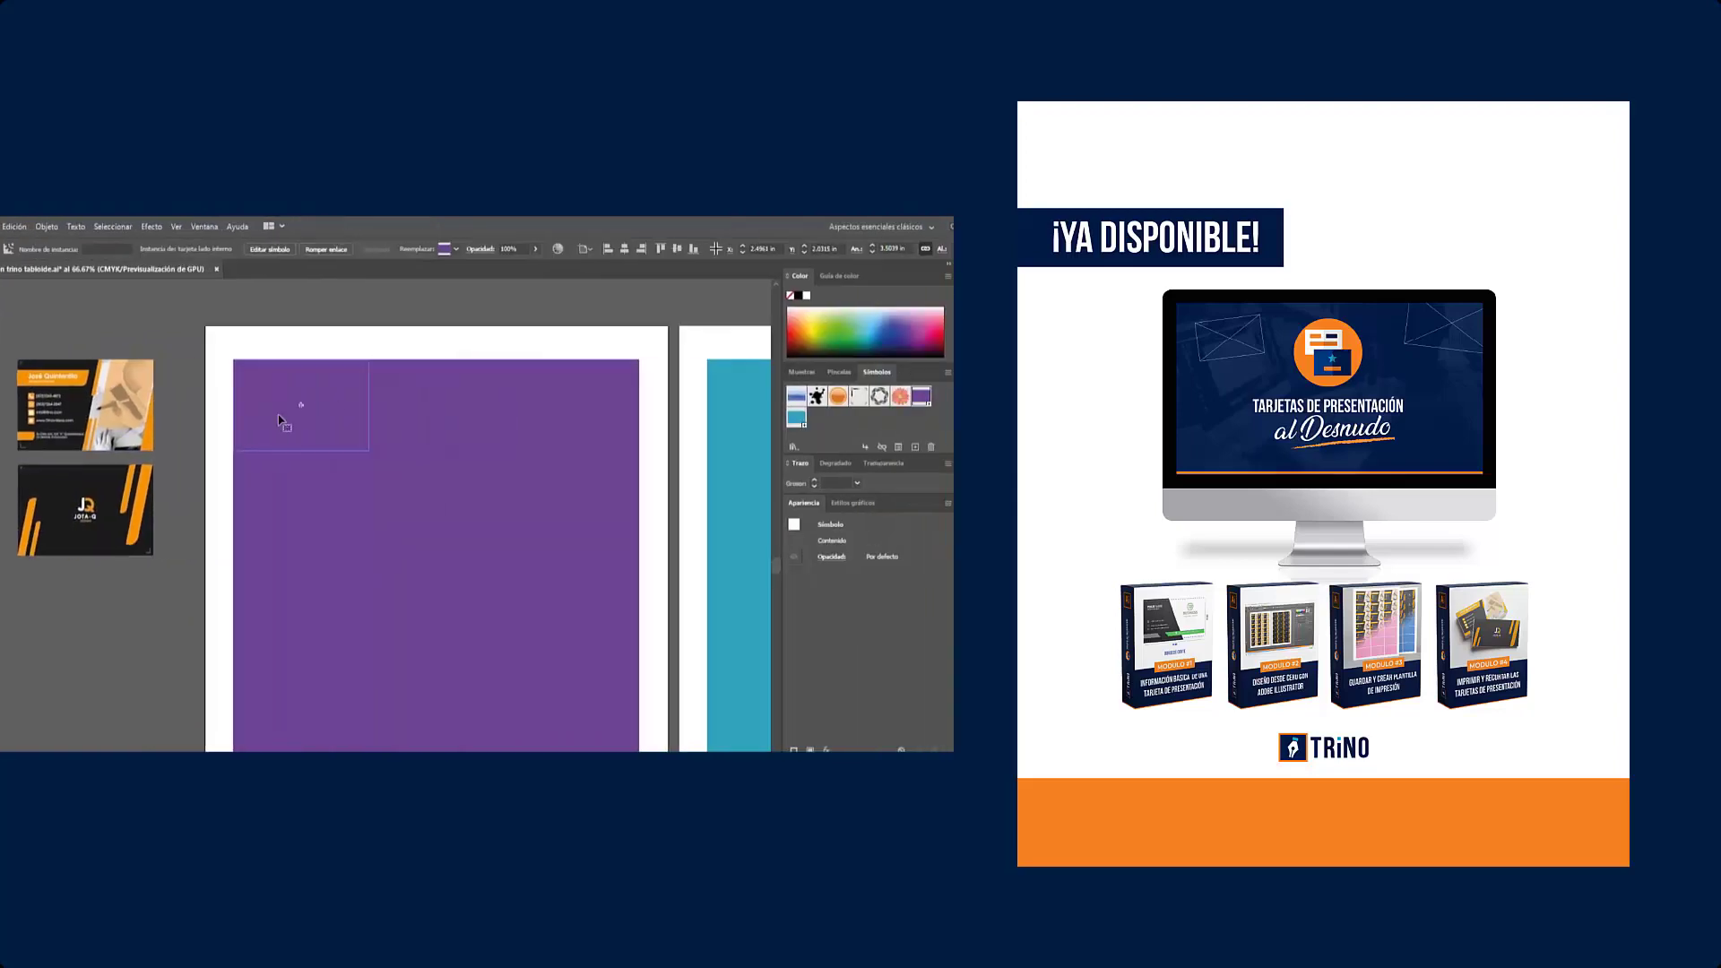
pyautogui.moveTo(260, 573); pyautogui.dragTo(269, 335)
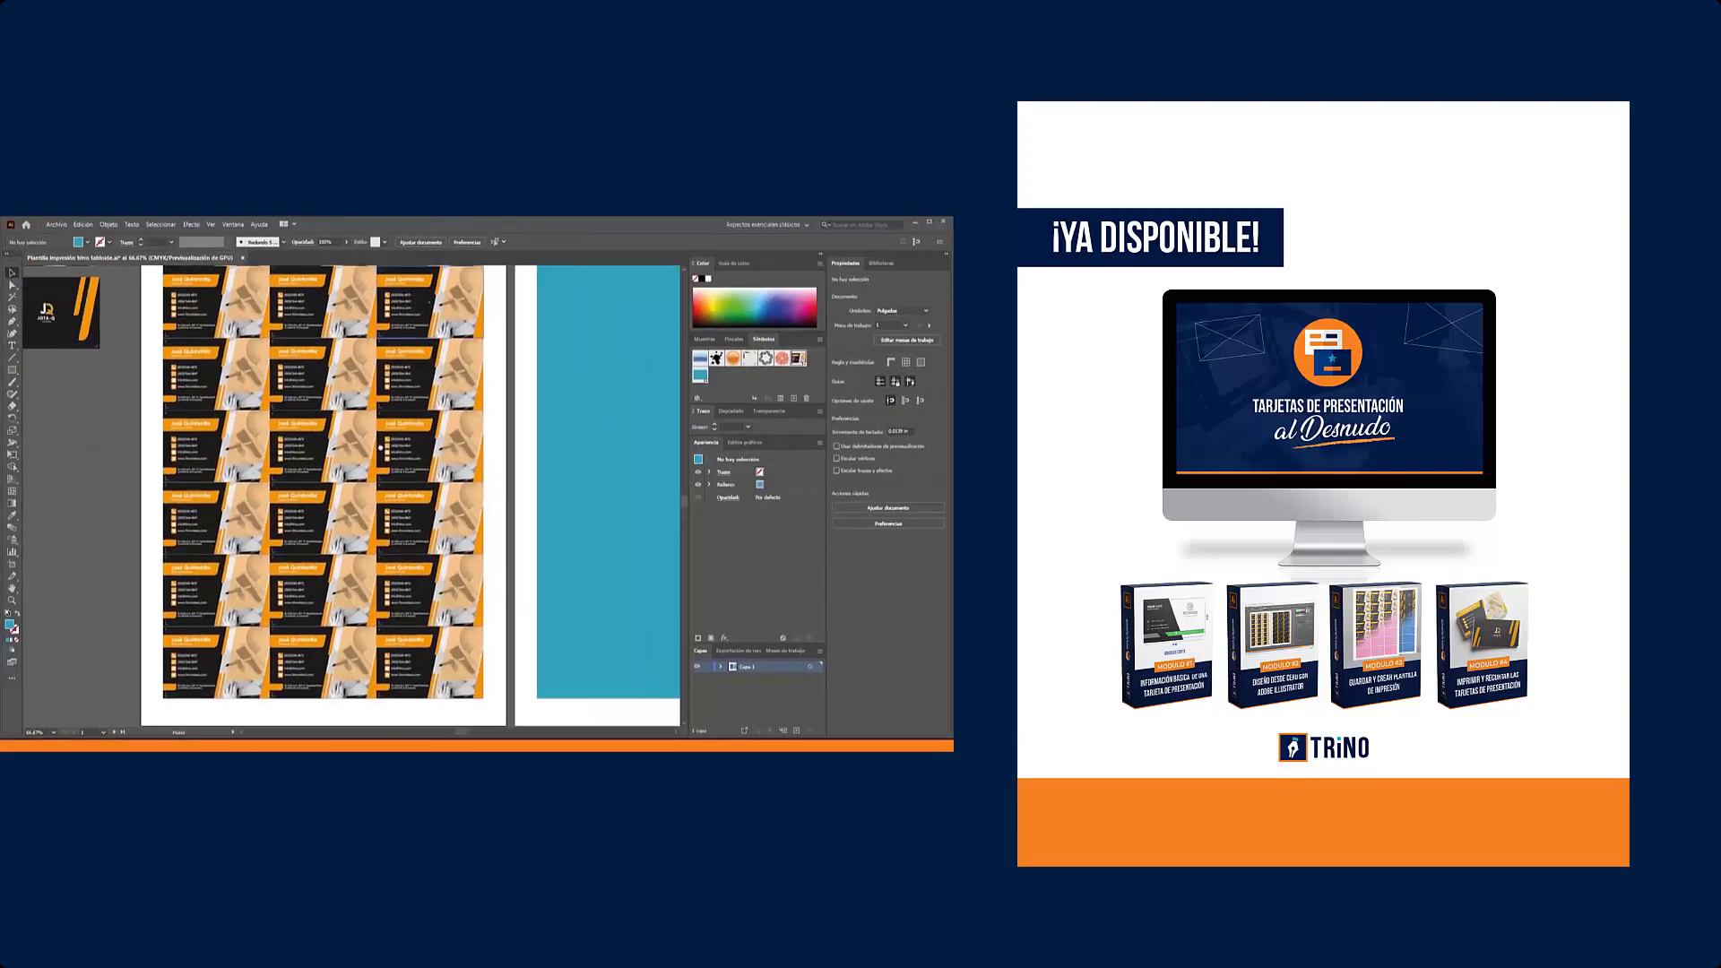